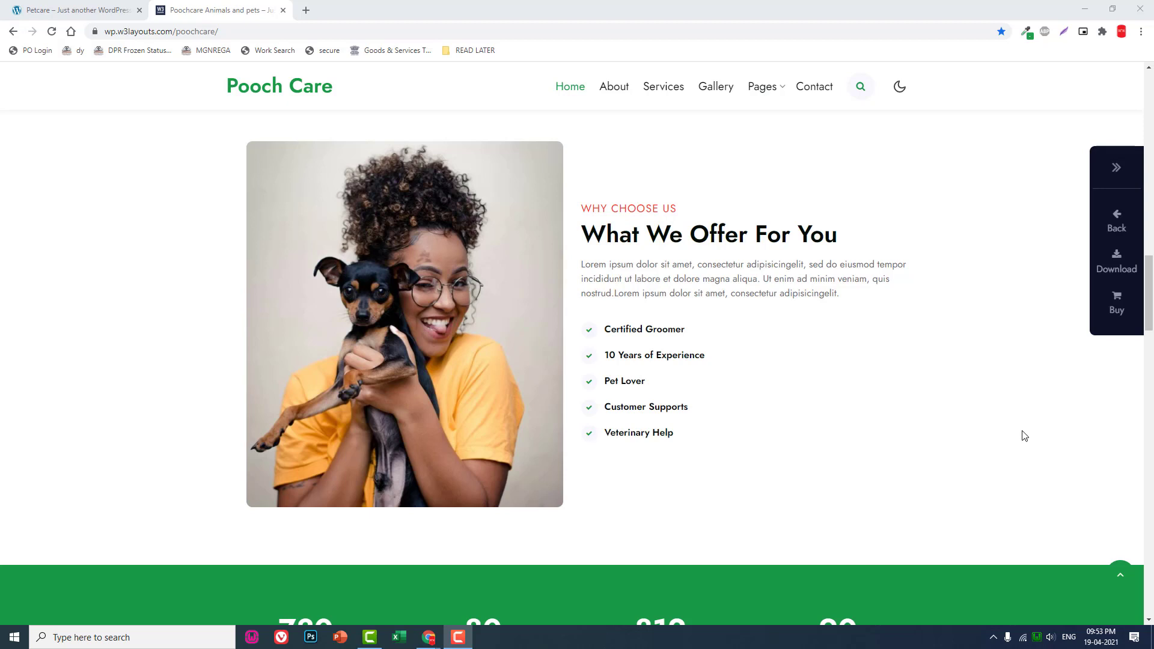
Compare the Pooch Care reference page's services and "What We Offer For You" sections with the current Petcare home page.
scroll(703, 372, "up", 7)
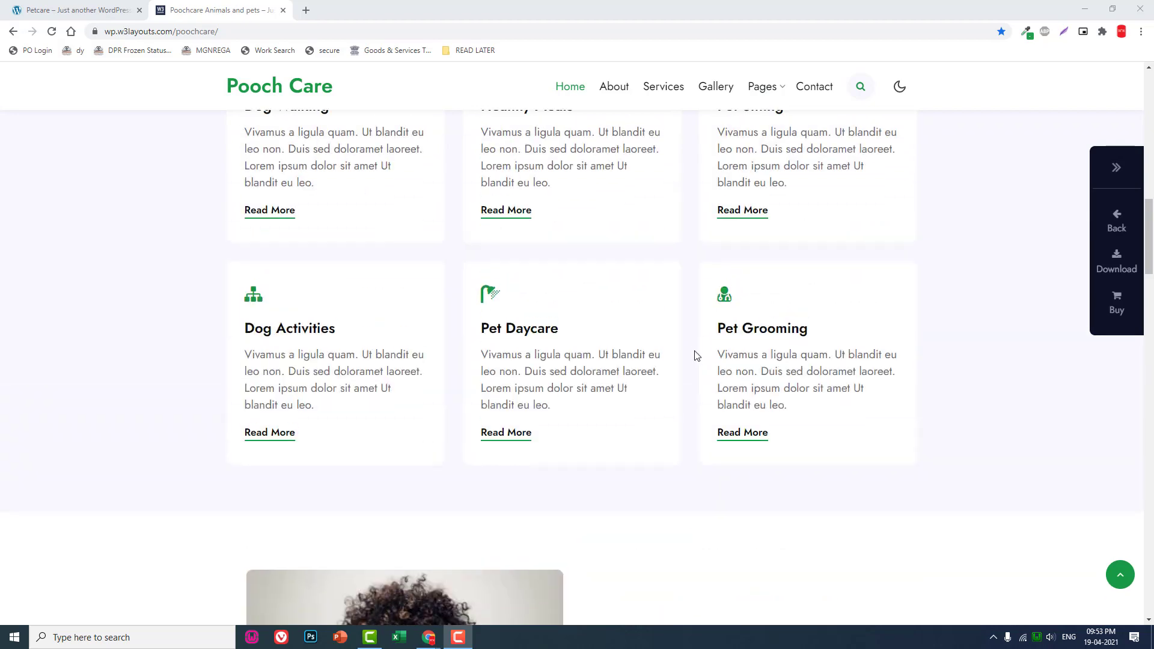
scroll(696, 355, "up", 2)
left_click(51, 9)
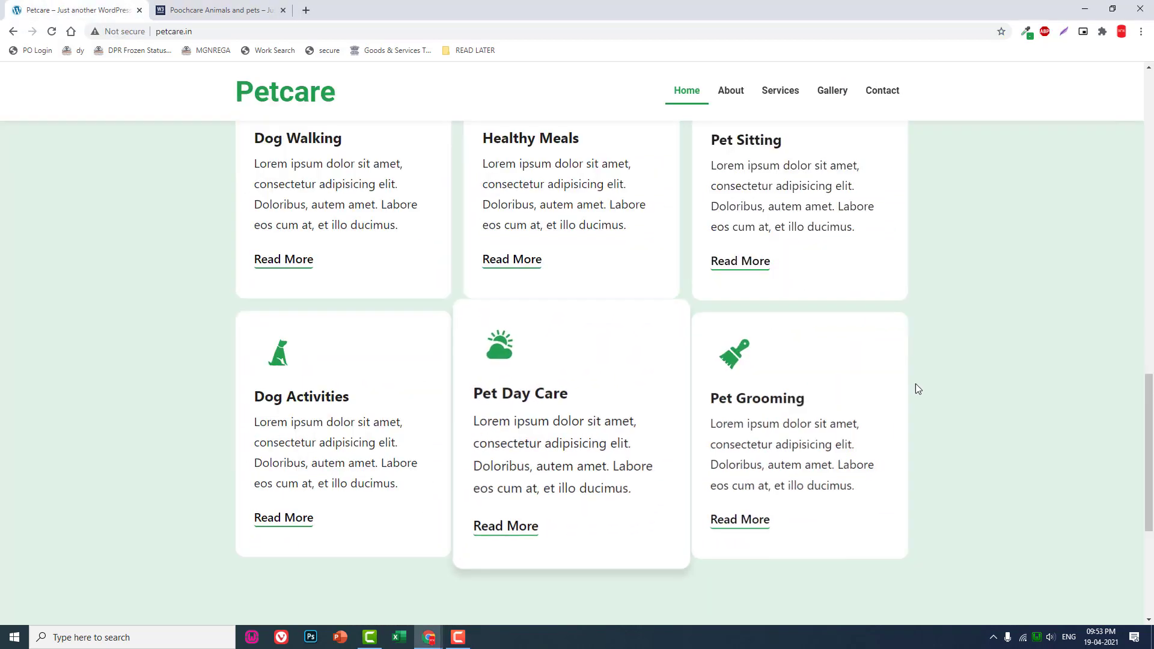
scroll(918, 389, "up", 4)
scroll(489, 399, "down", 3)
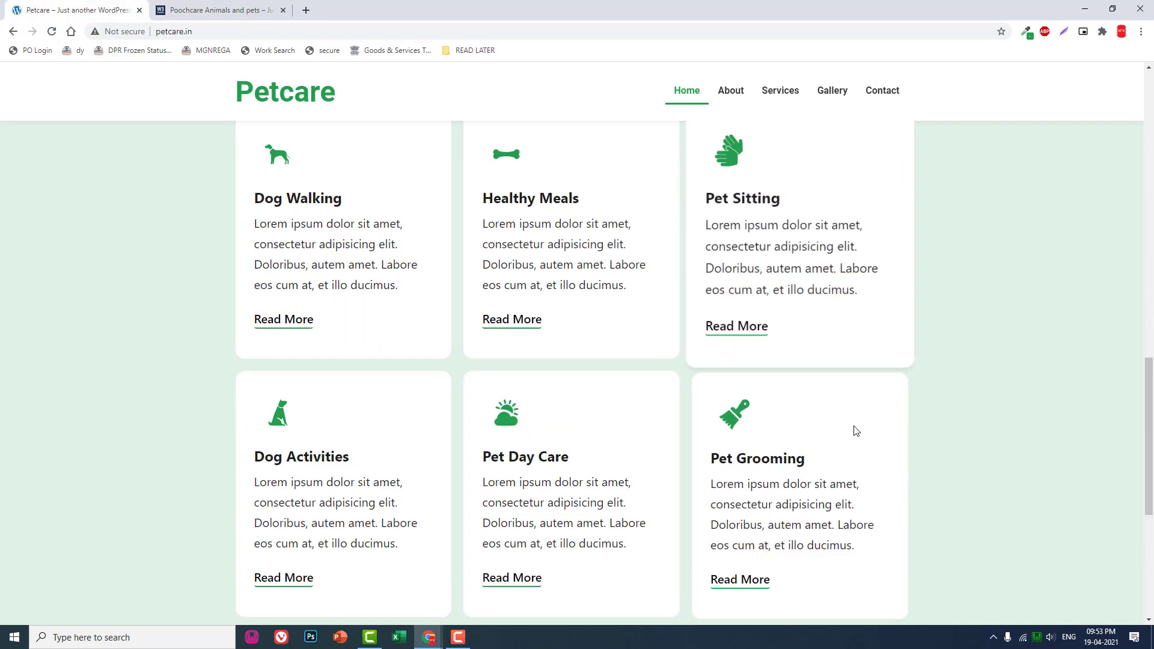
scroll(732, 401, "down", 5)
scroll(568, 384, "up", 3)
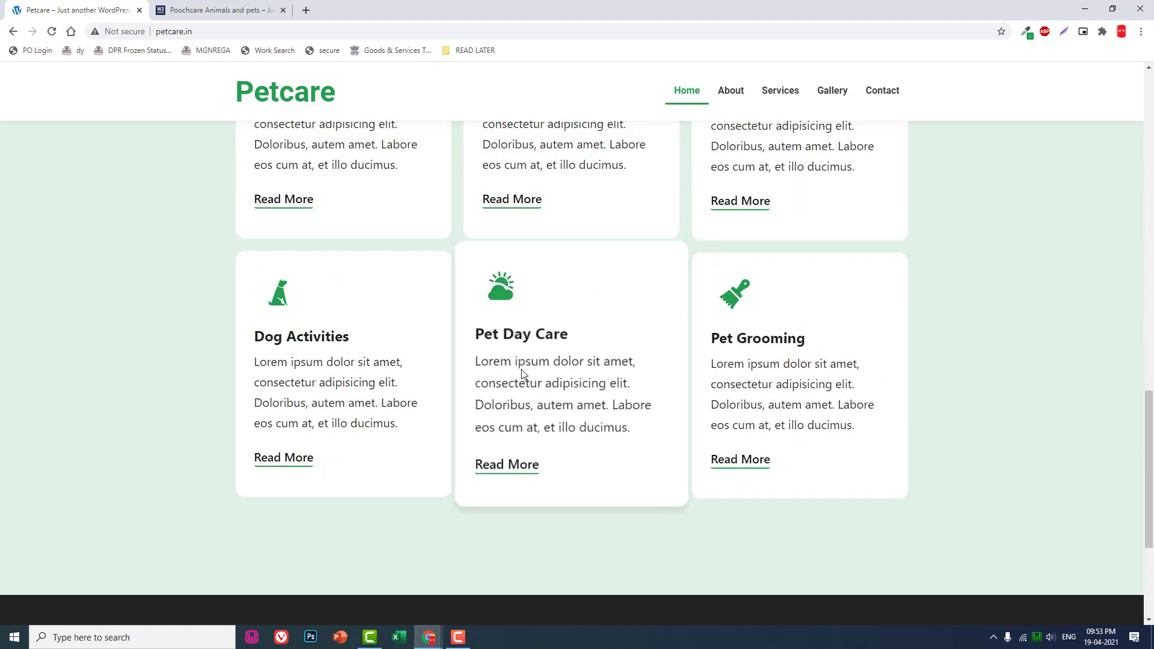
scroll(175, 339, "down", 2)
left_click(214, 11)
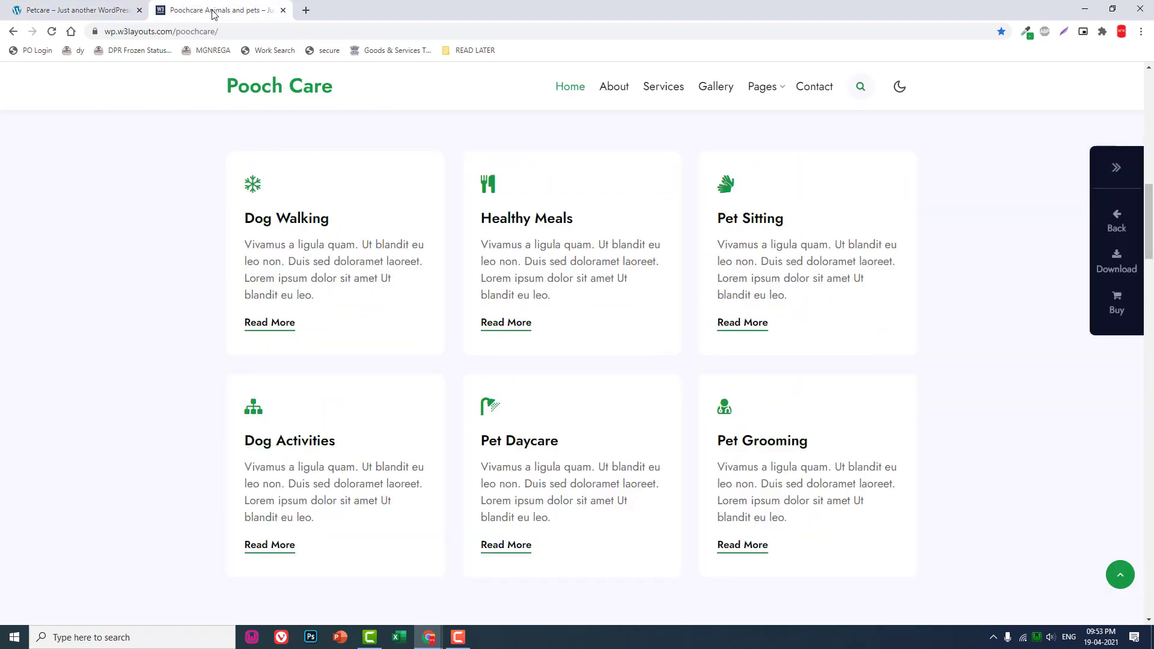
scroll(301, 217, "down", 9)
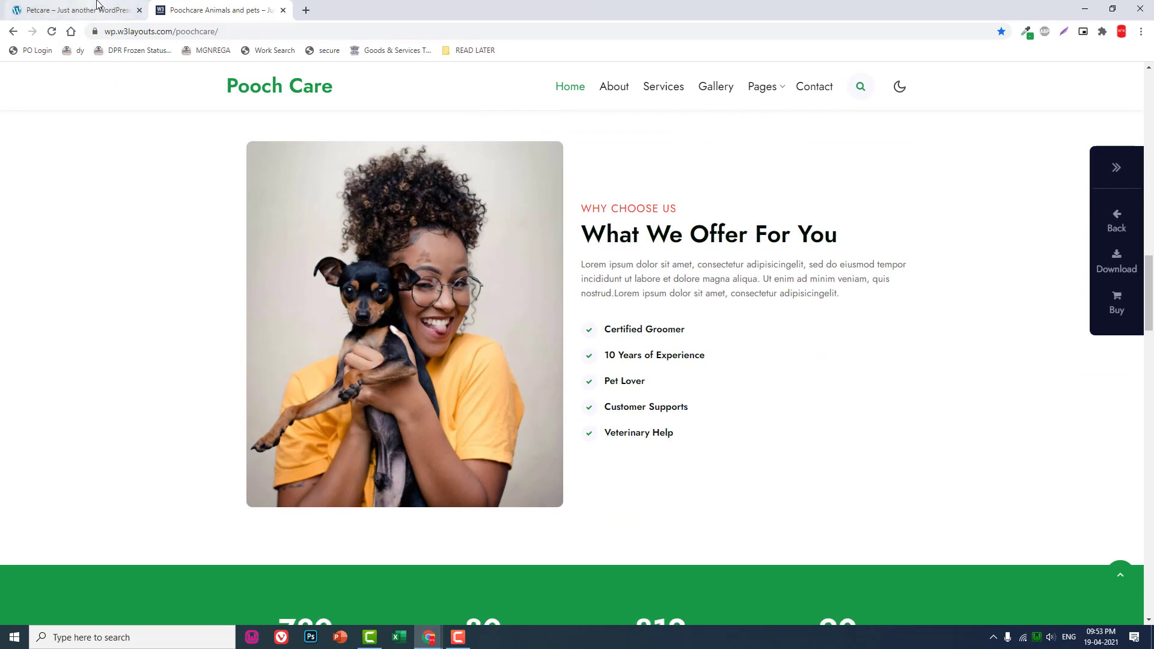
left_click(78, 11)
scroll(554, 232, "down", 3)
scroll(277, 124, "up", 8)
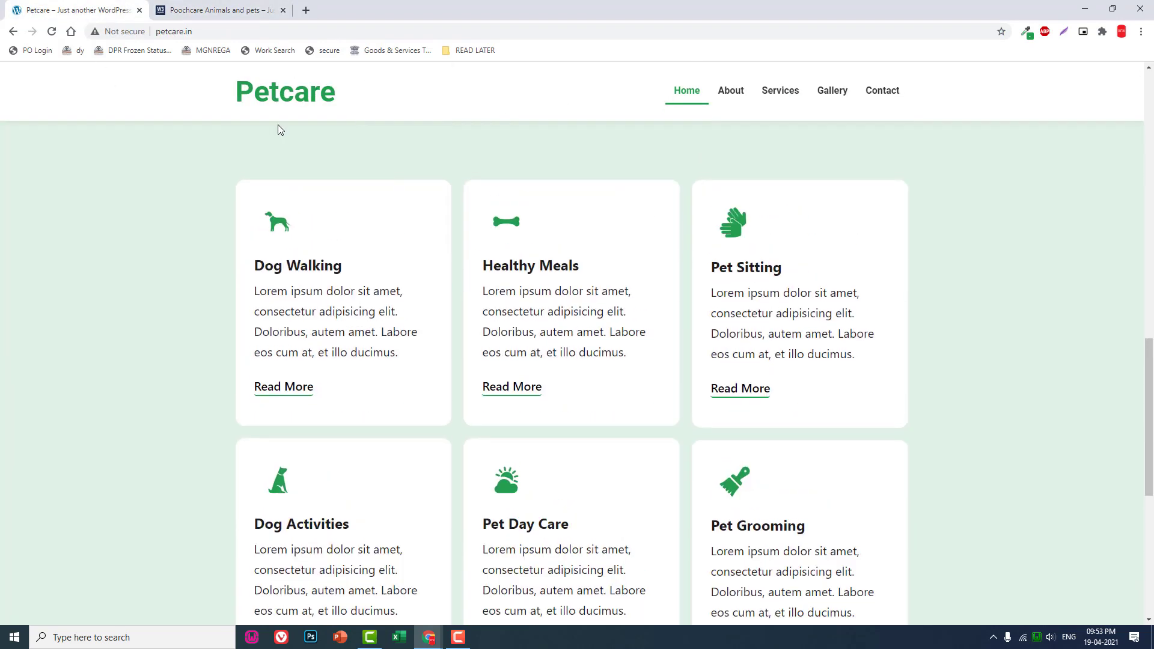
Open petcare.in/wp-admin and log in to WordPress with the account's username and password.
left_click(230, 30)
left_click(230, 30)
type("/")
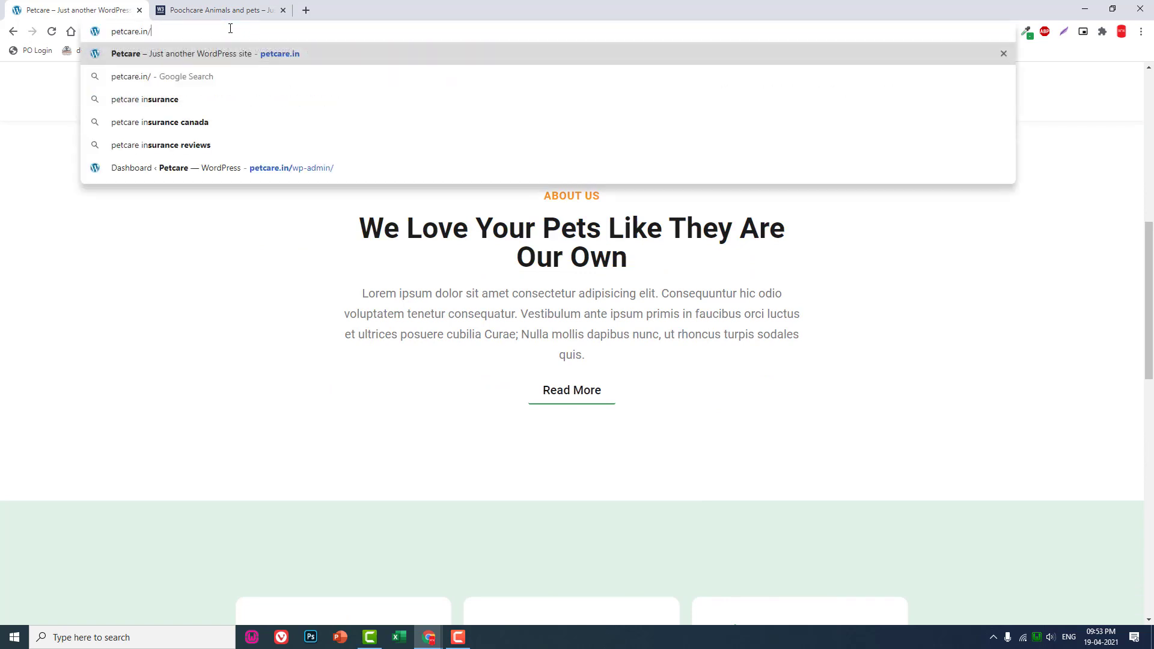
left_click(295, 173)
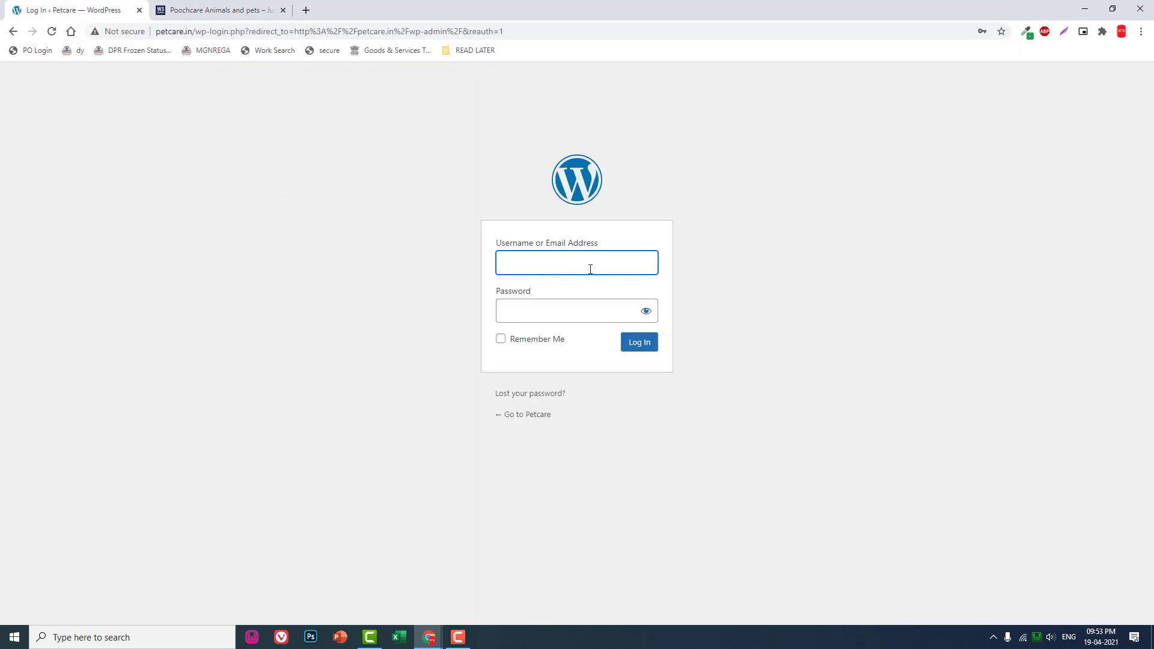
left_click(590, 268)
left_click(604, 297)
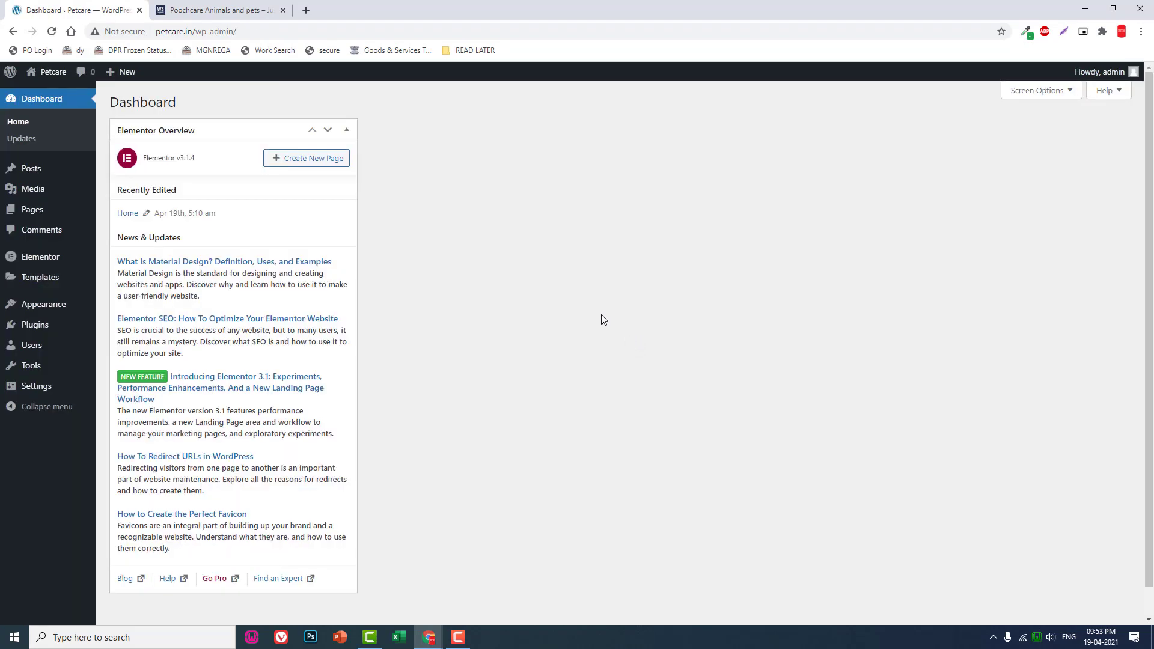
Open the Home page from the site's page list for editing with Elementor.
left_click(29, 216)
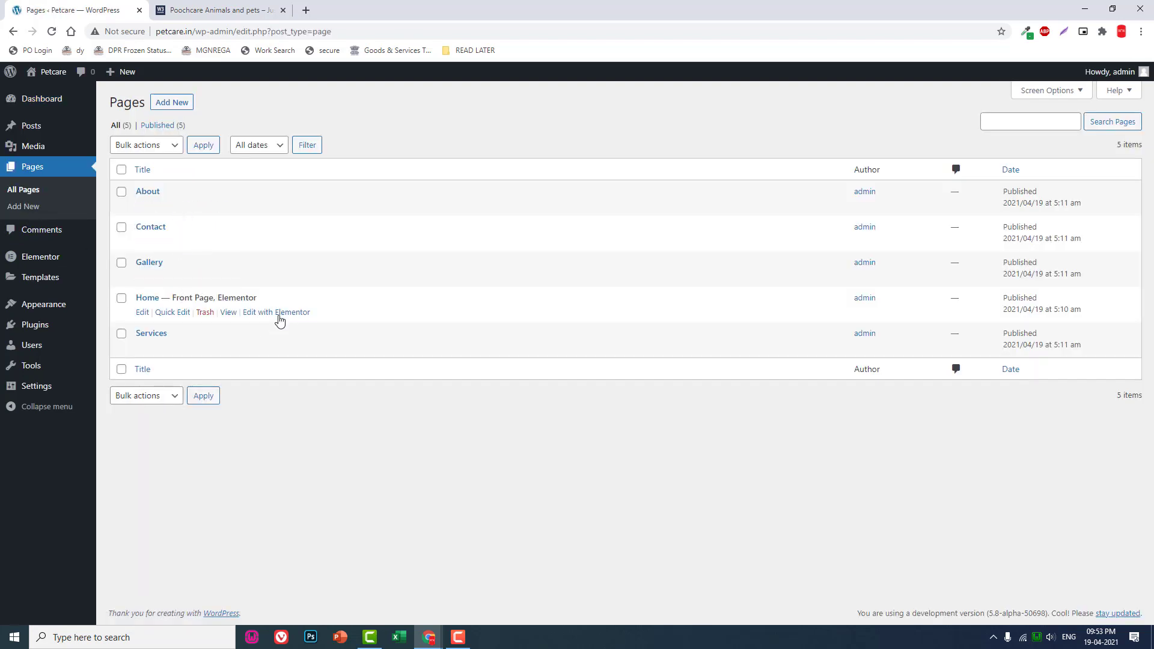
left_click(278, 312)
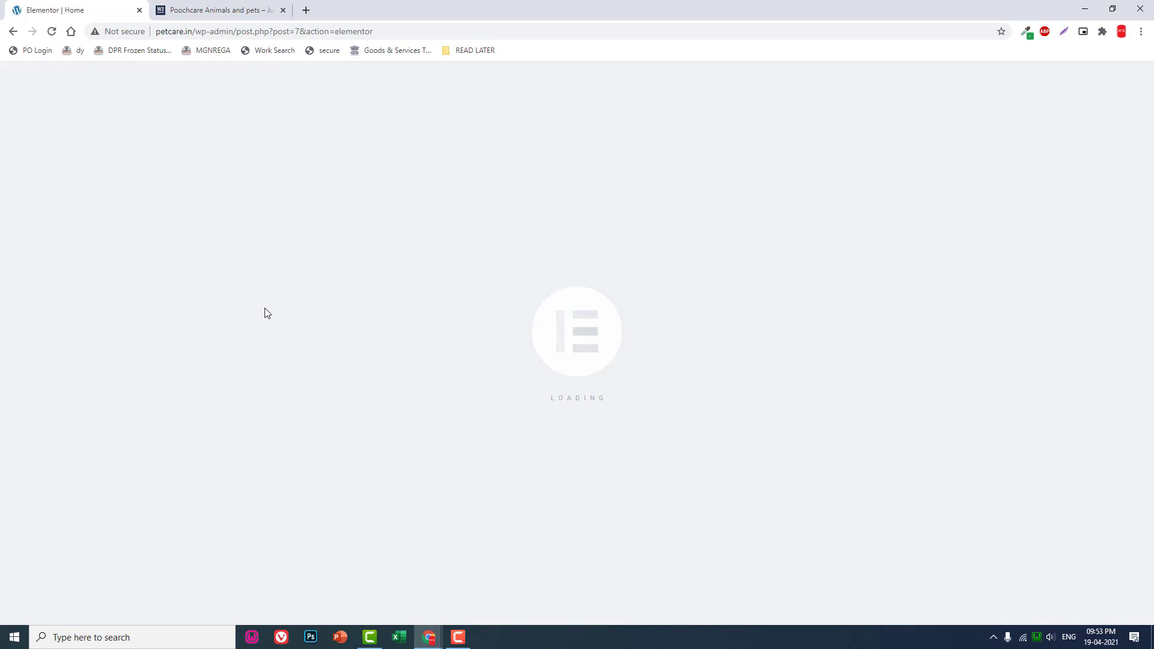
Add a two-column section at the end of the page content, below the green services section.
scroll(511, 304, "down", 4)
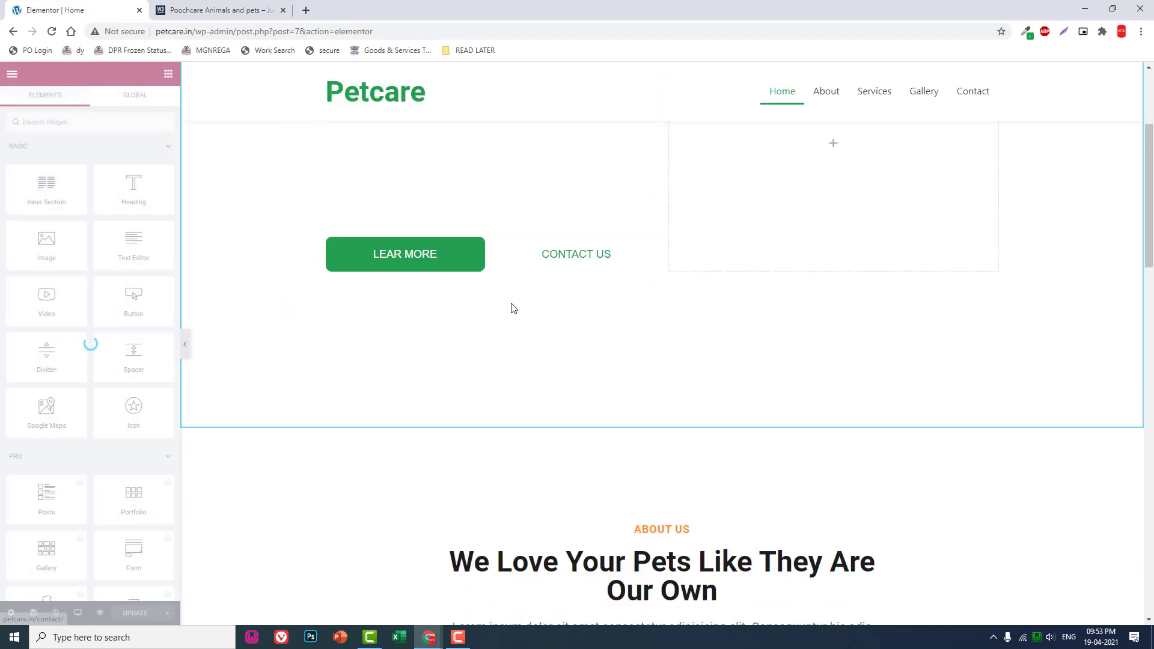
scroll(514, 308, "down", 10)
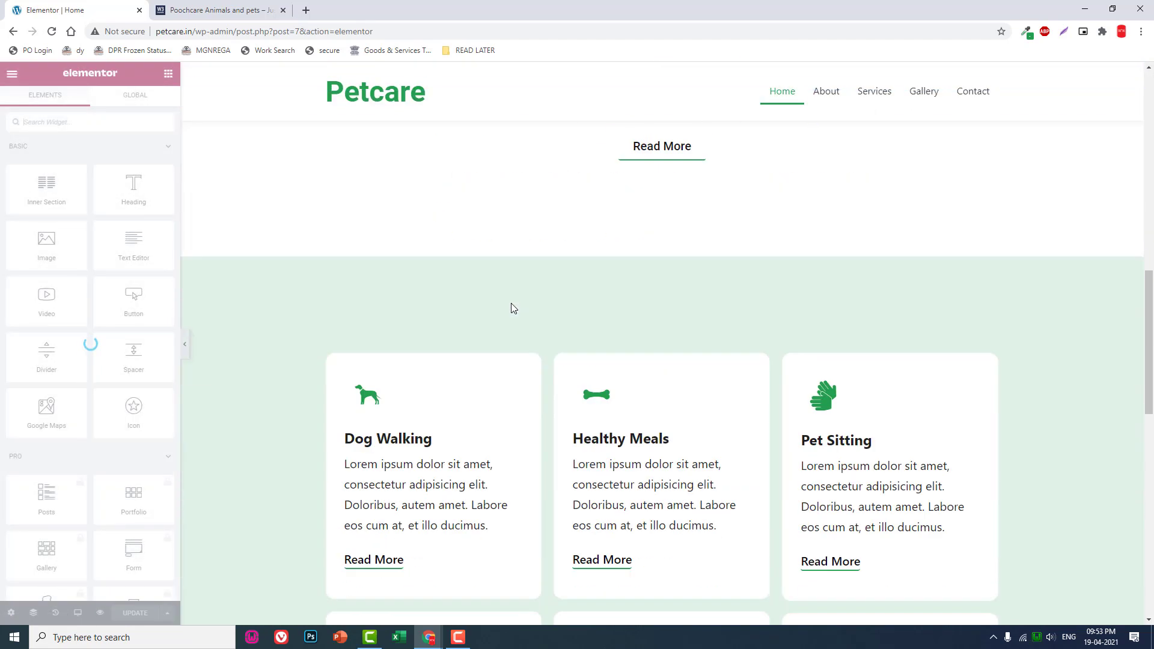
scroll(514, 308, "down", 10)
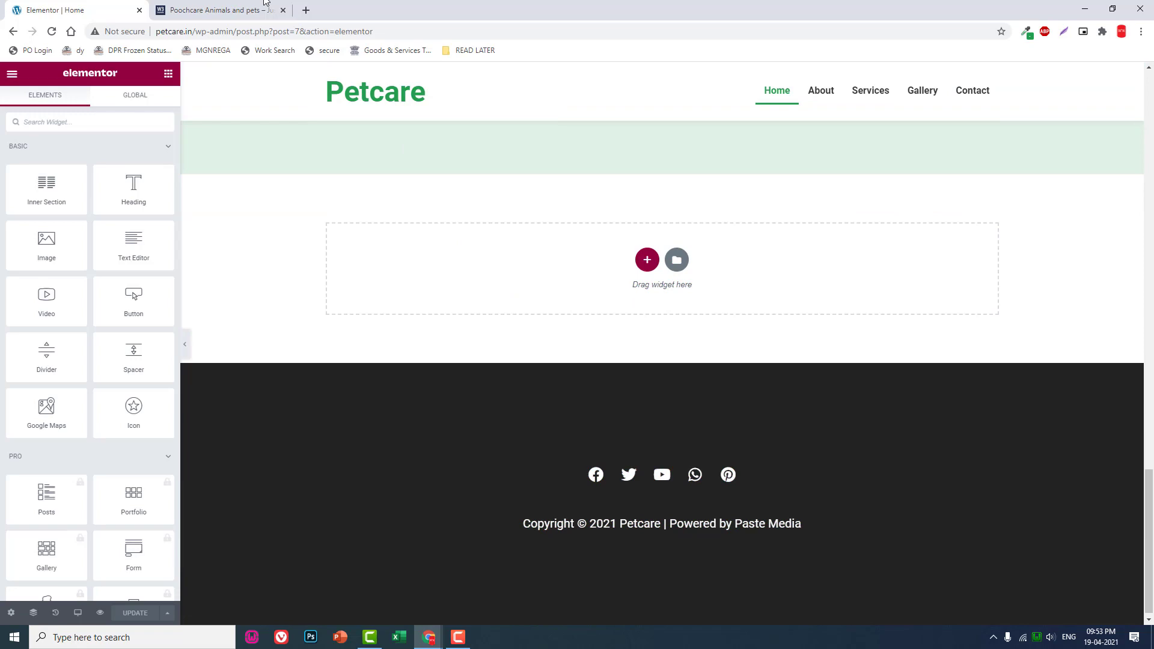
left_click(219, 10)
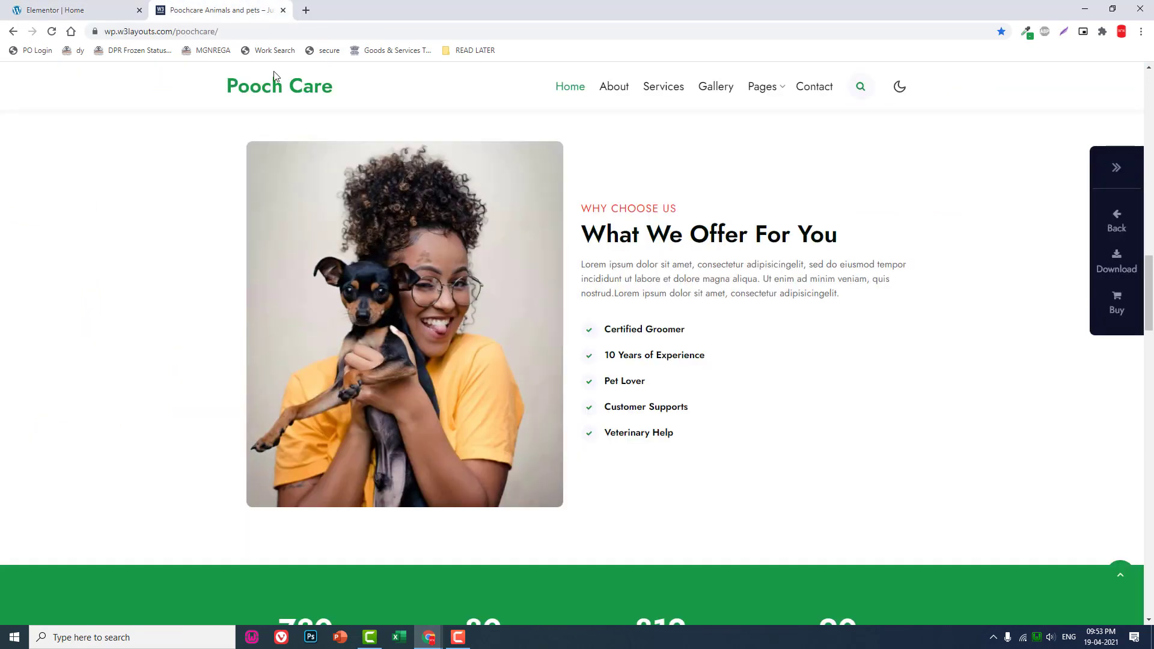
left_click(81, 10)
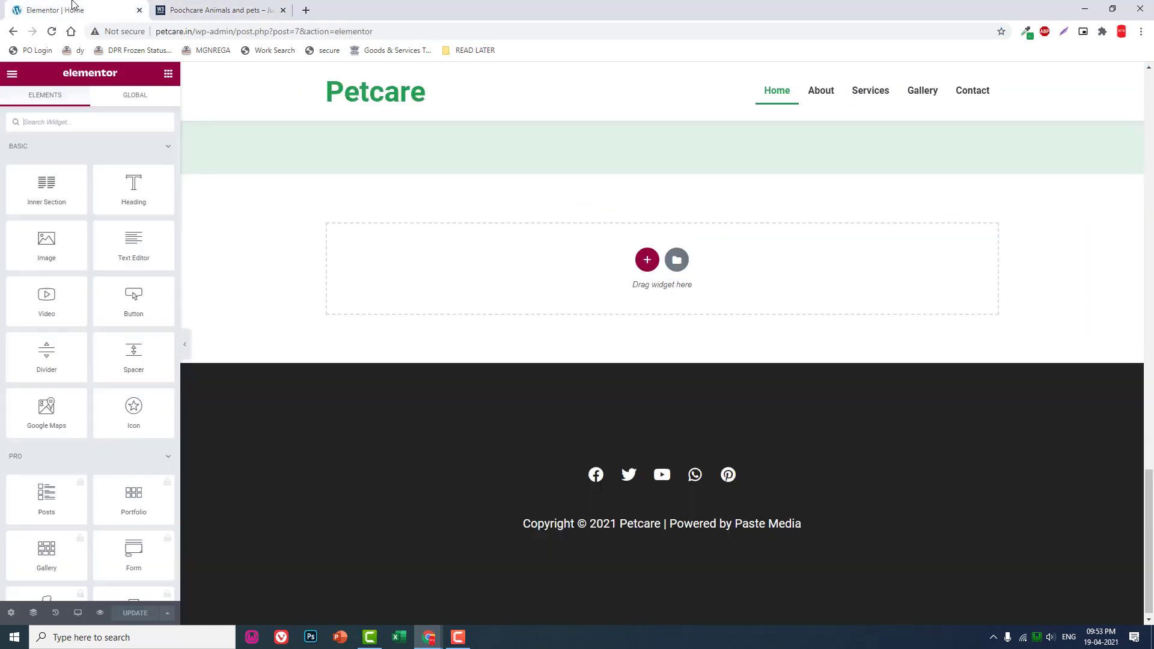
left_click(645, 260)
left_click(563, 291)
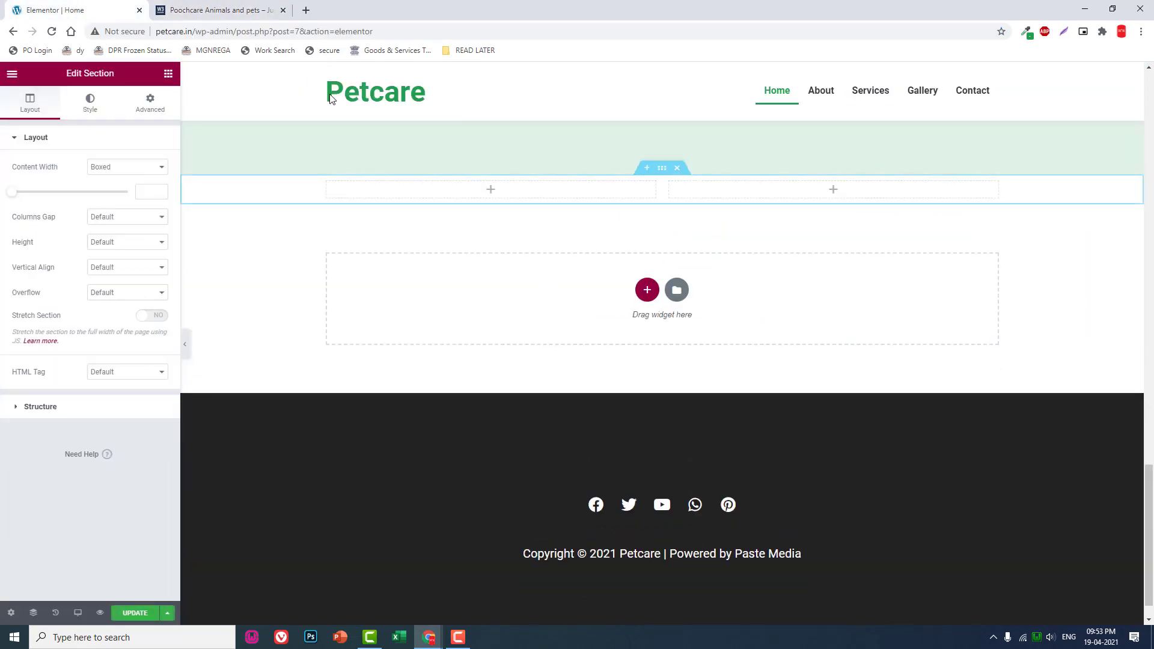
Unlink the new section's padding values and set both its top and bottom padding to 150 px.
left_click(219, 11)
left_click(84, 10)
left_click(151, 102)
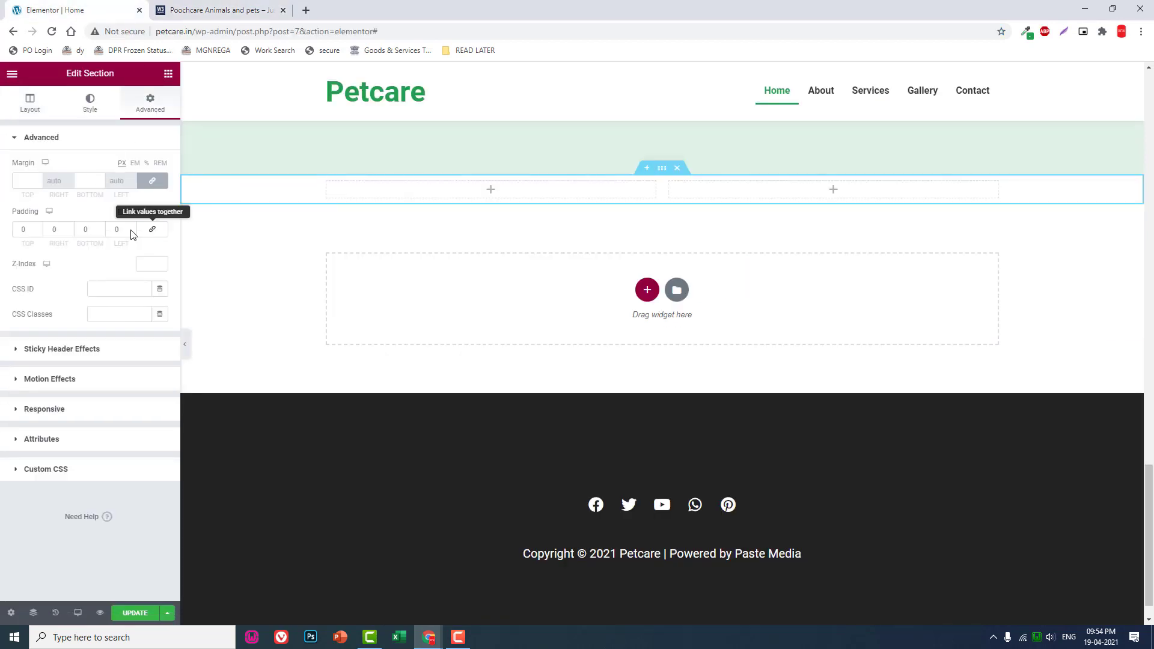
type("150")
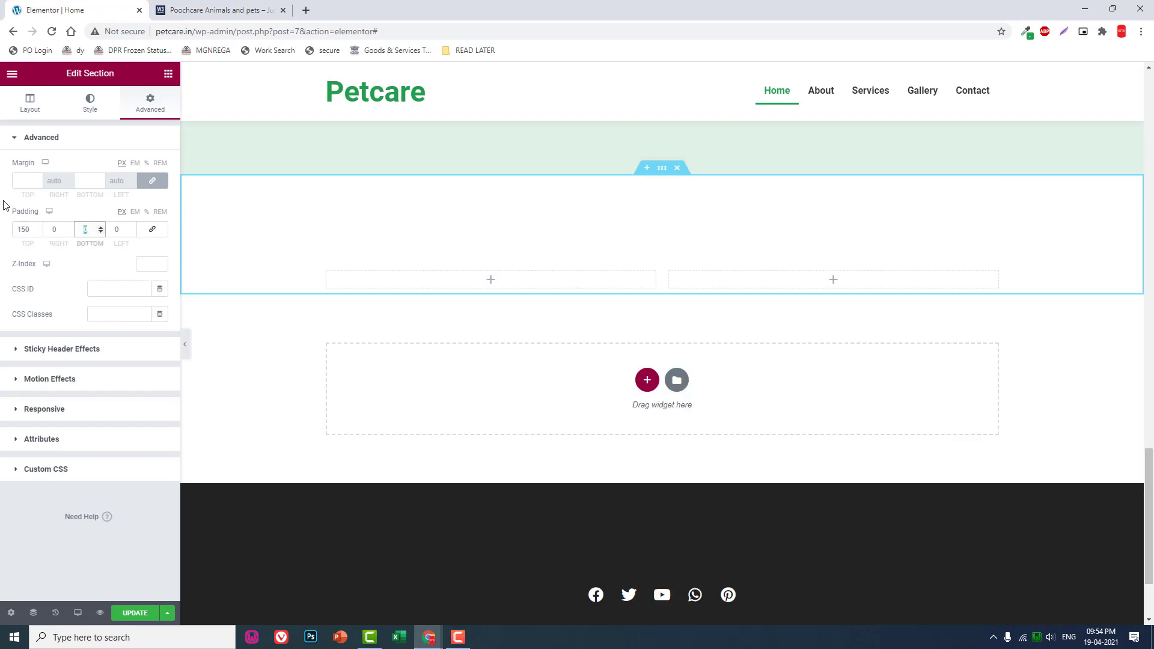
type("150")
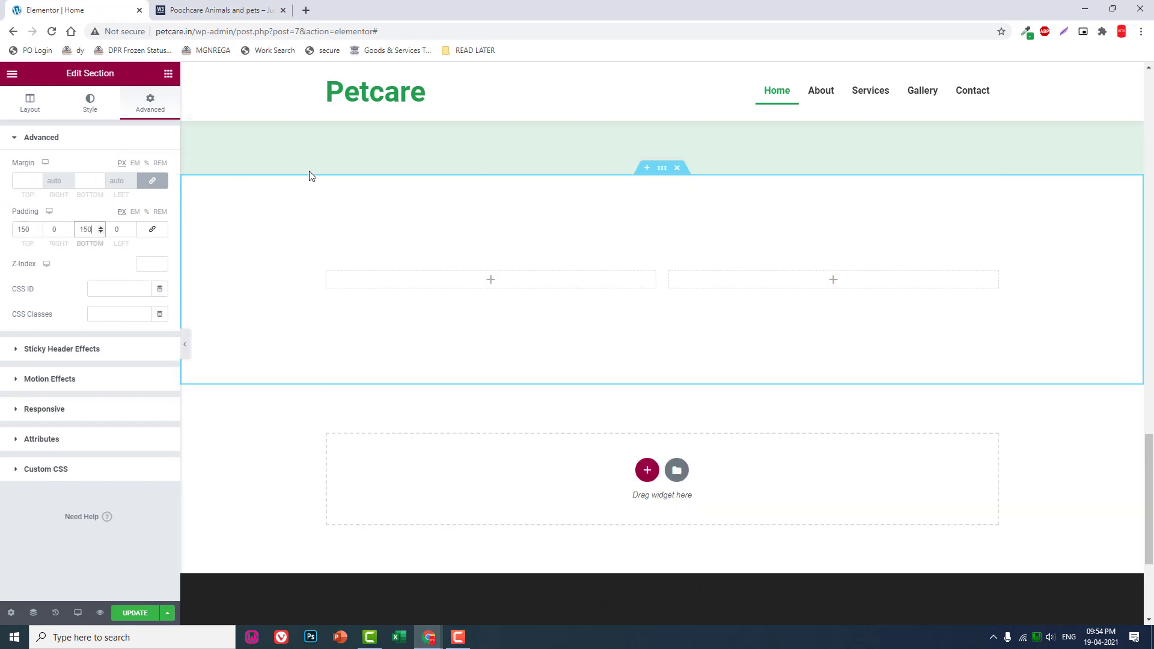
Place an Image widget in the first column of the new section and set its image size to Full.
key("Escape")
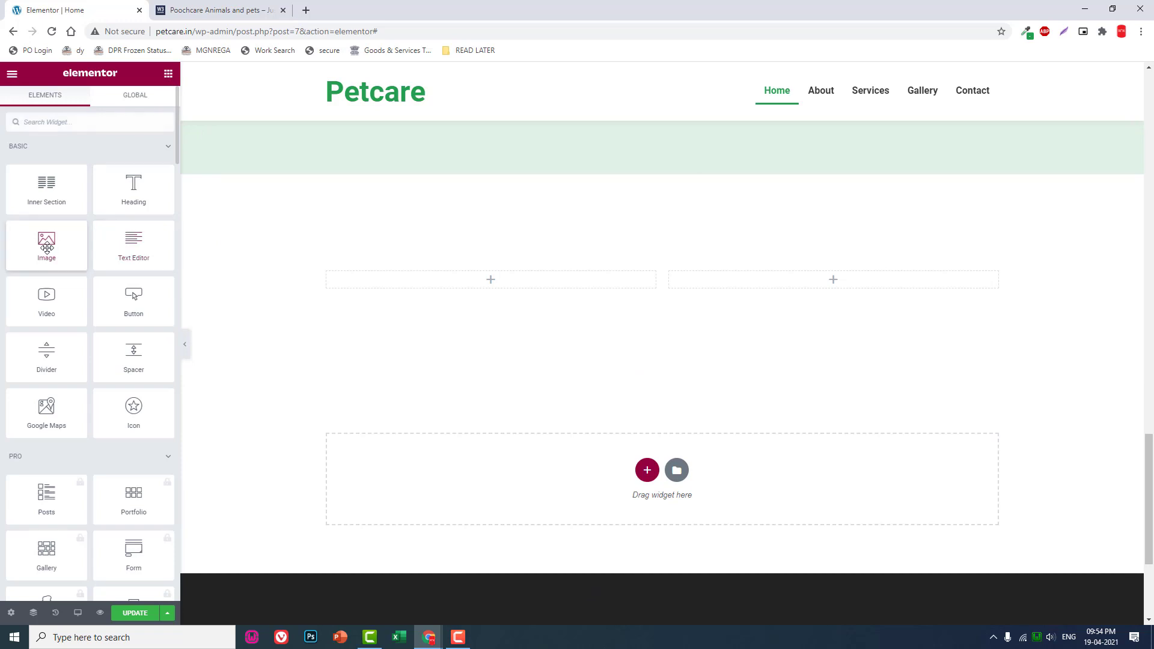
left_click_drag(47, 246, 502, 232)
left_click(223, 9)
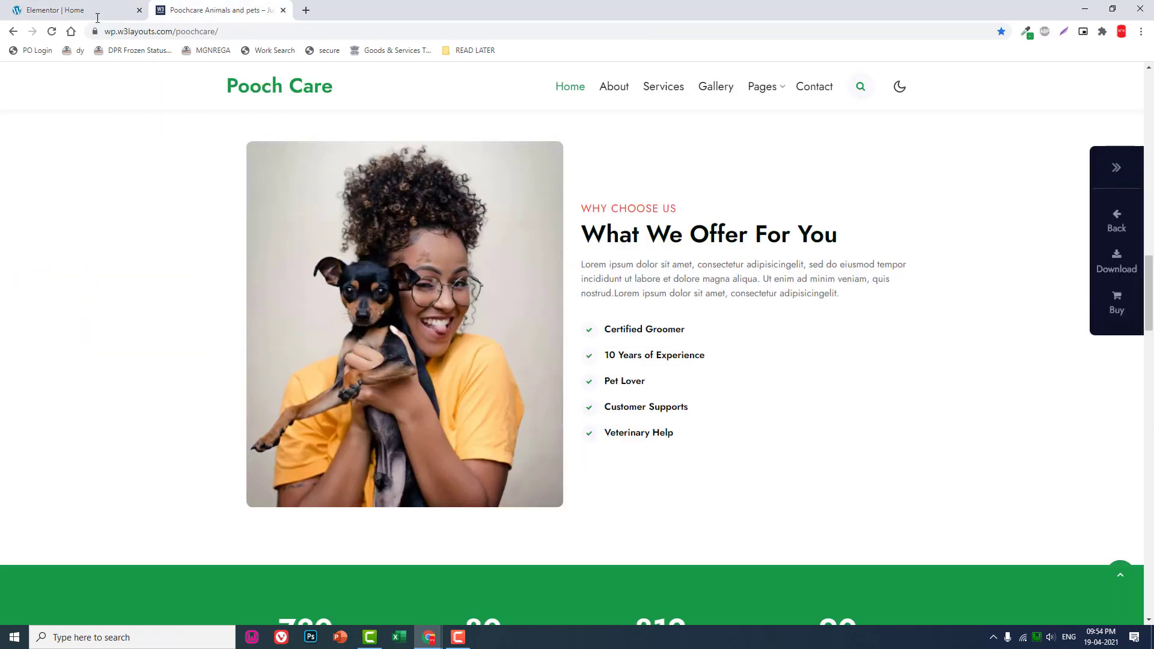
left_click(97, 17)
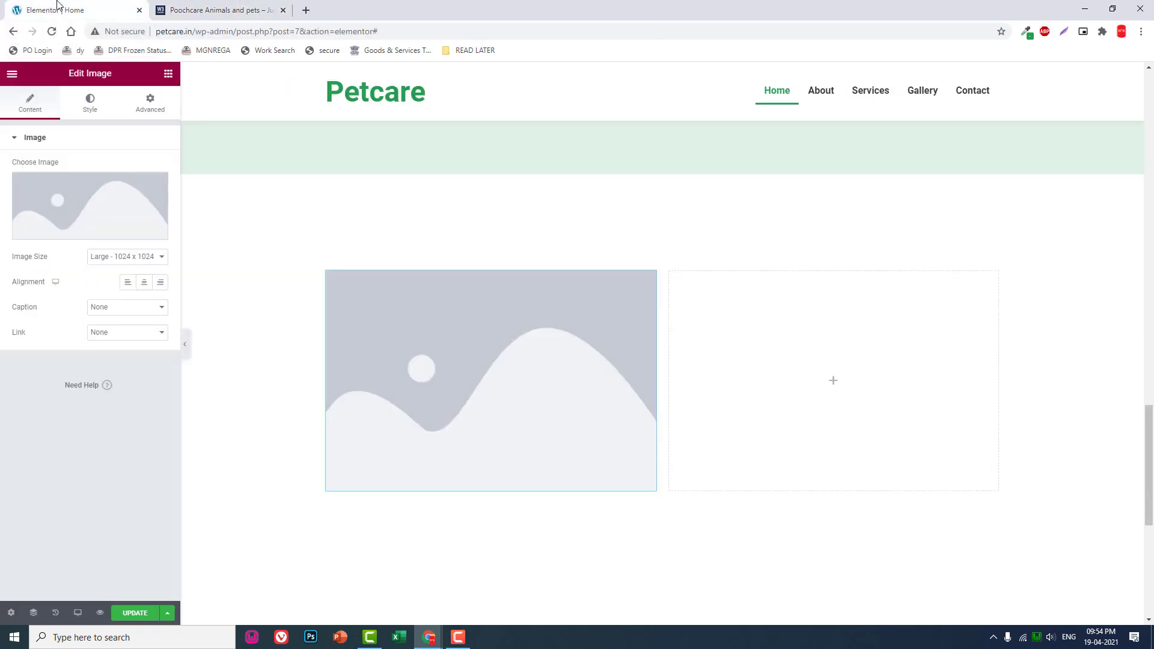
left_click(142, 260)
left_click(123, 330)
Try the media library photo of a woman hugging a dog in the Image widget, and remove it again.
left_click(108, 207)
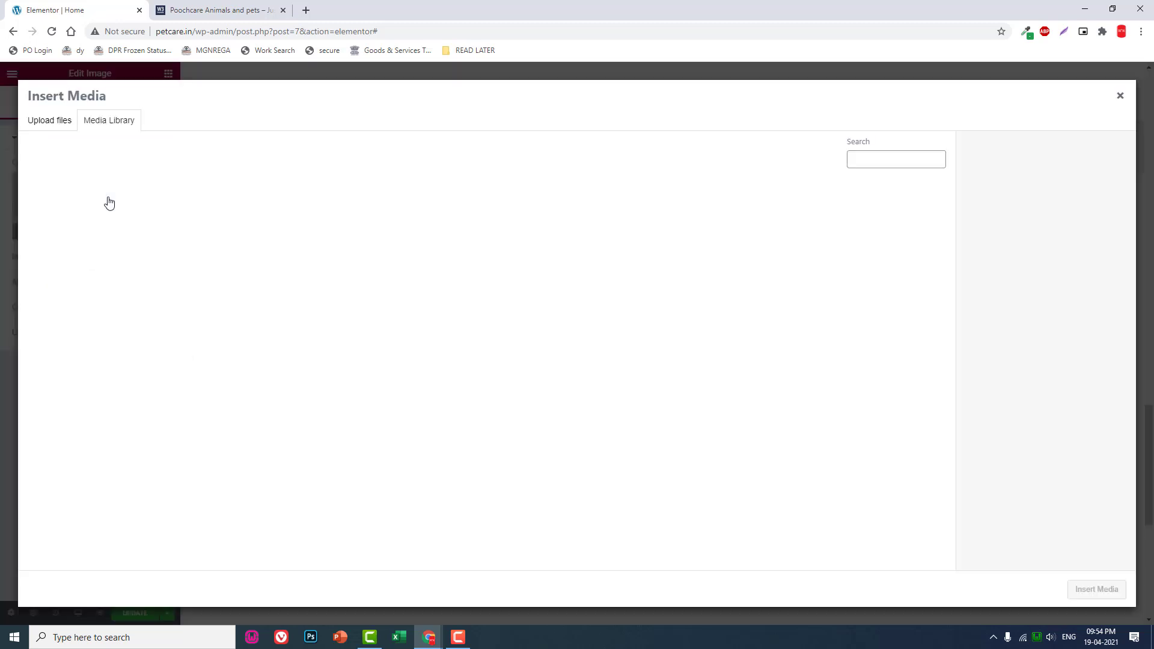
left_click(178, 235)
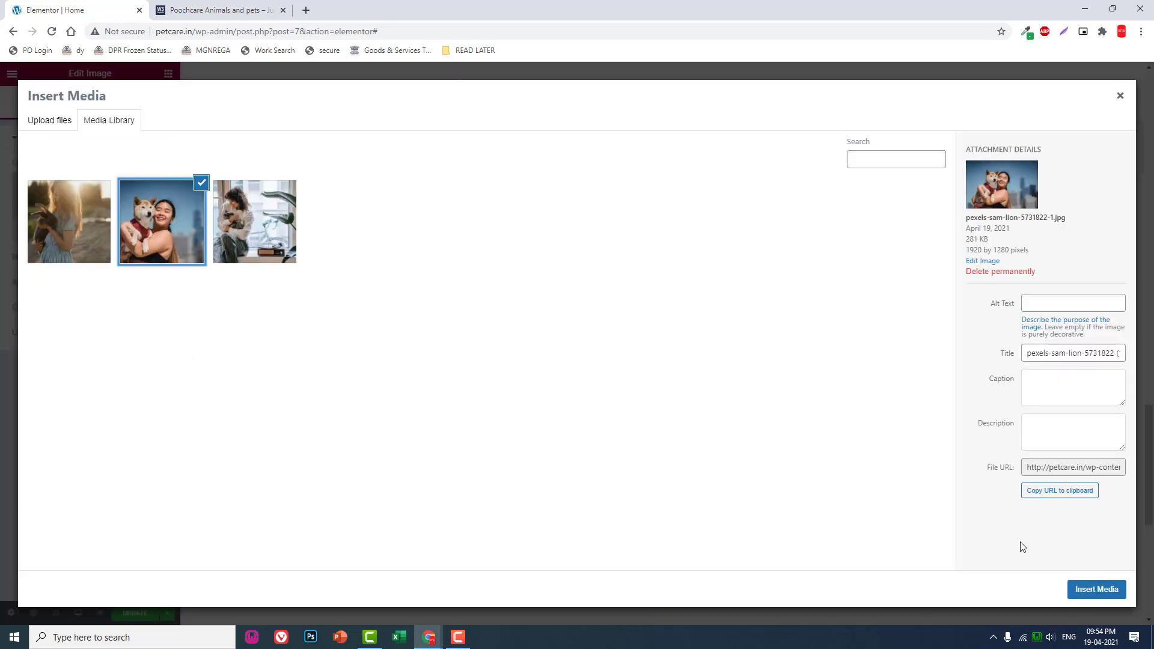
left_click(1096, 588)
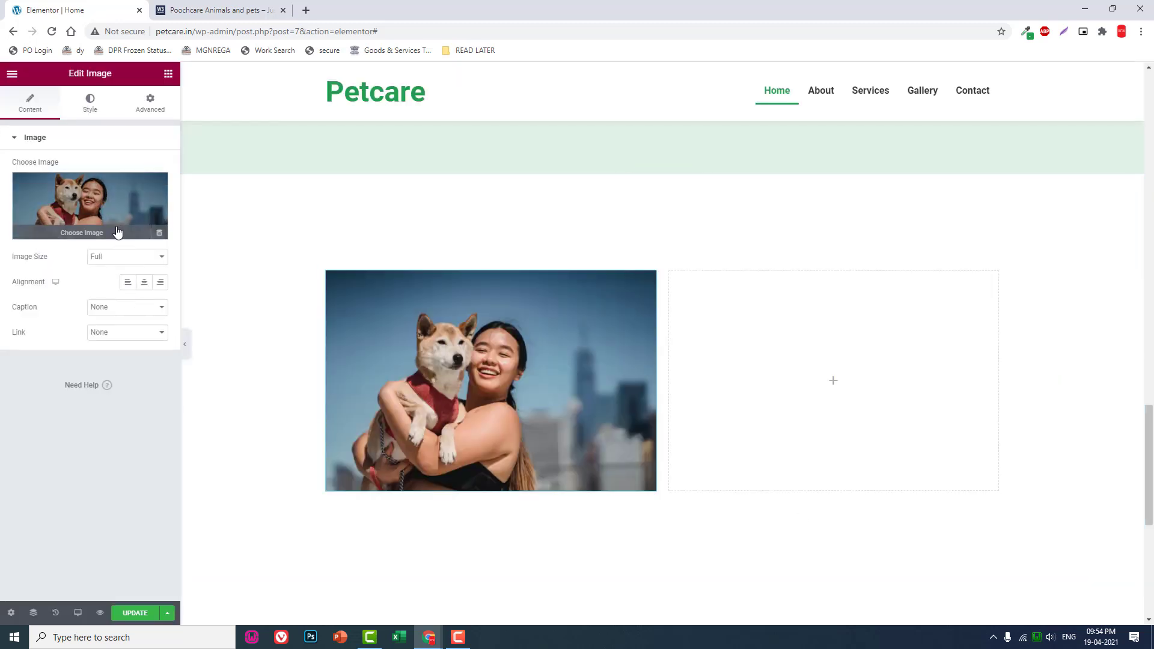
left_click(155, 186)
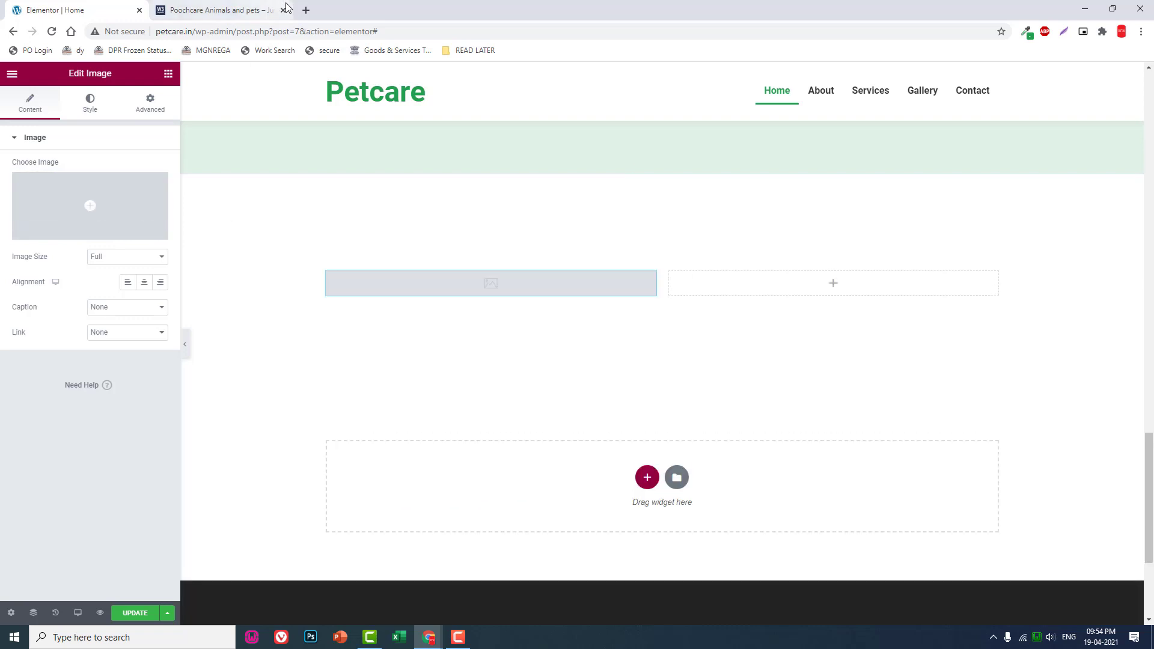
Open Pexels in a new browser tab and search its stock photos for "PET CARE".
left_click(306, 10)
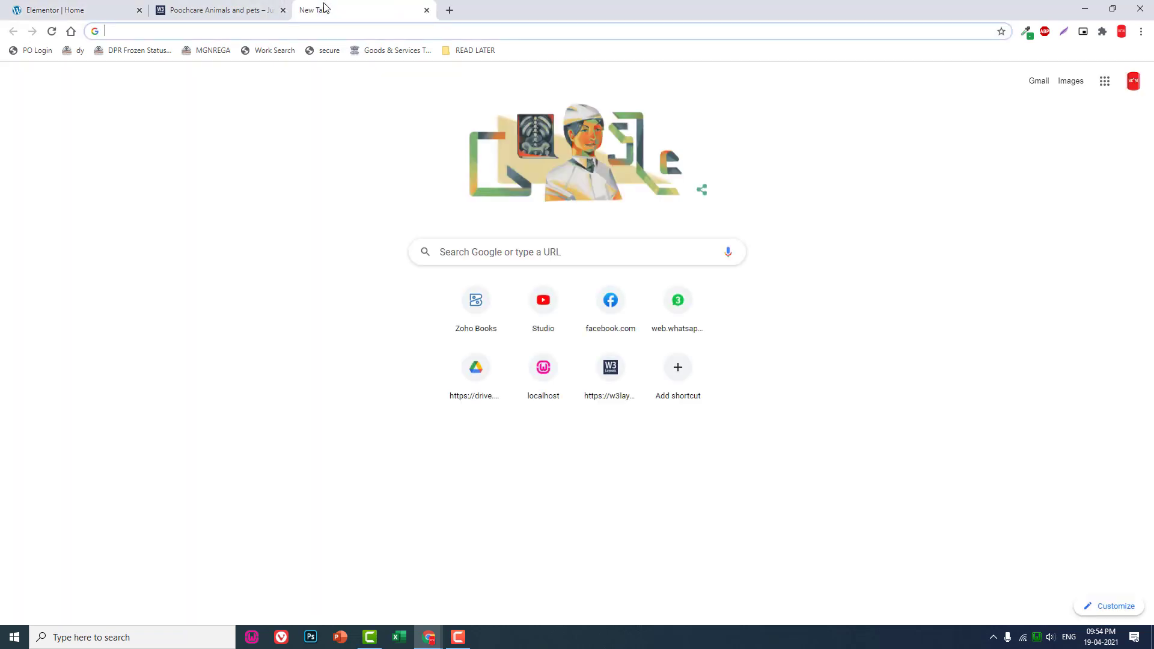
type("pex")
key("Return")
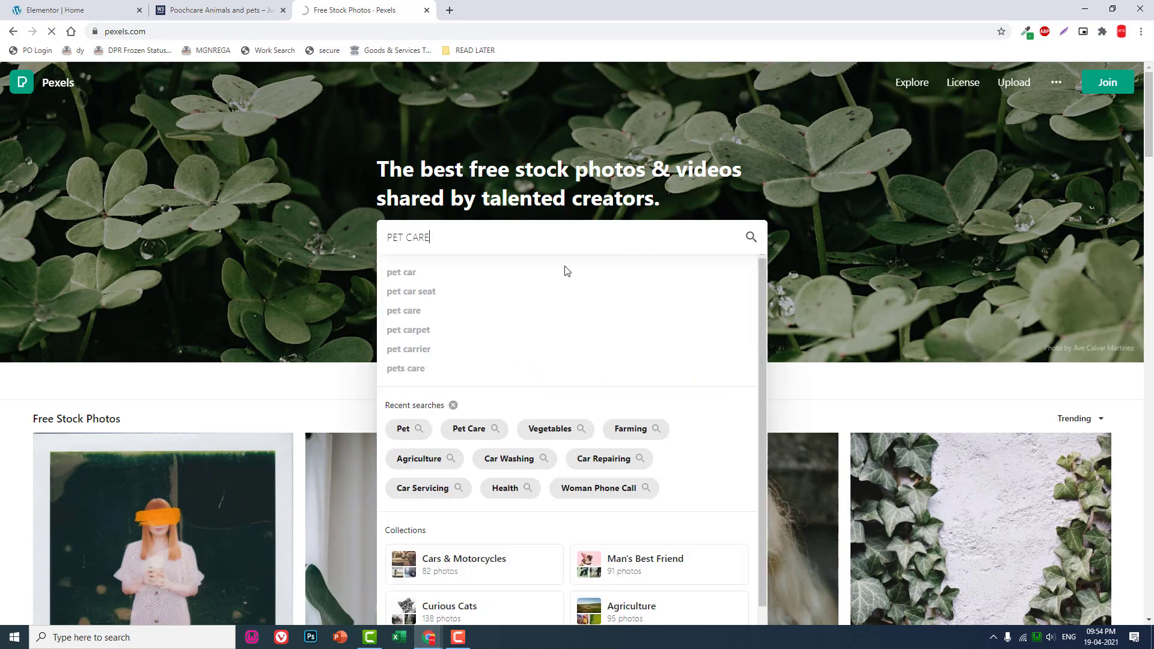
key("Return")
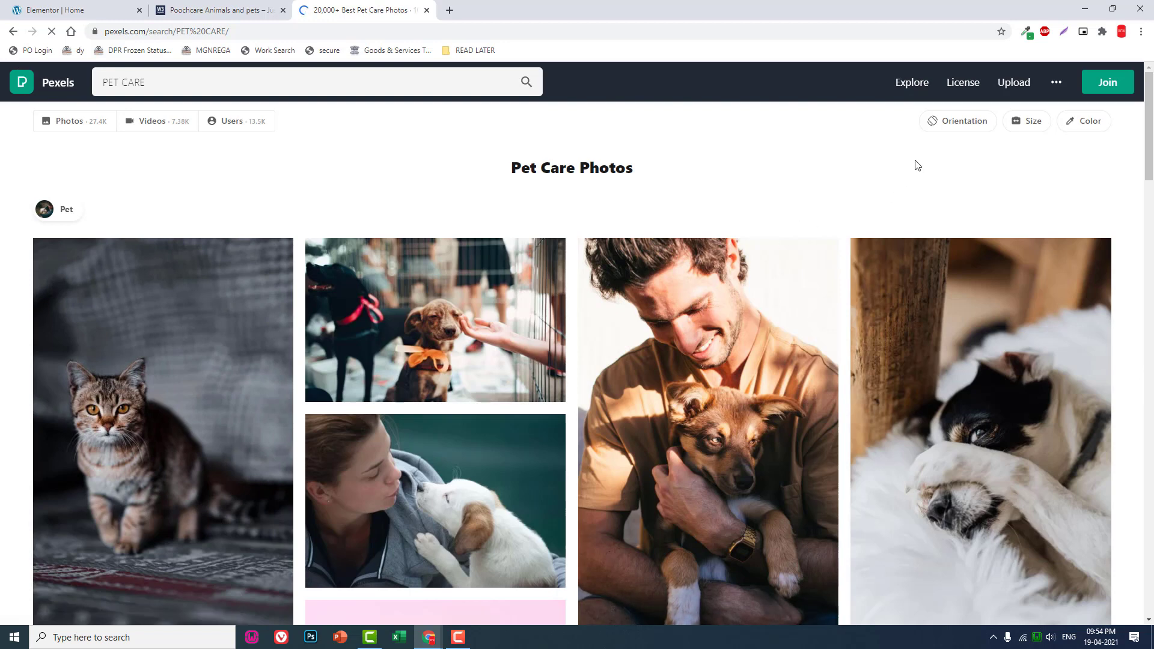
Filter the Pexels "PET CARE" photo results to vertical orientation.
left_click(966, 124)
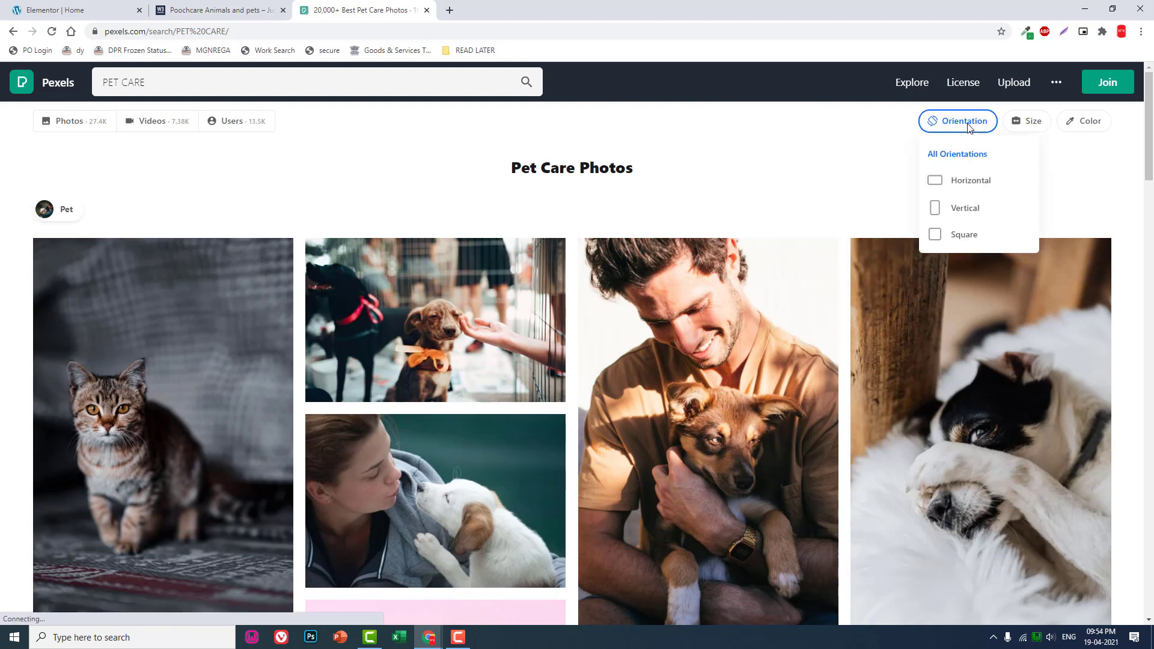
left_click(974, 215)
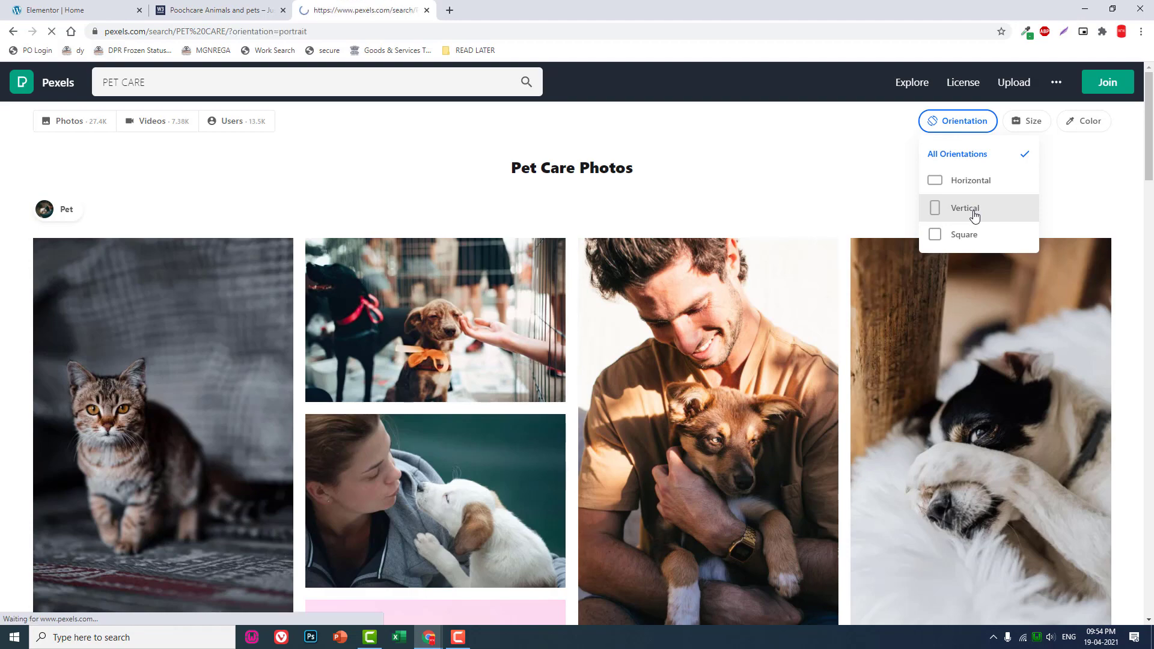
Browse the vertical pet care photos for a portrait of a person with a pet that suits the new section.
scroll(380, 358, "down", 5)
scroll(380, 358, "down", 10)
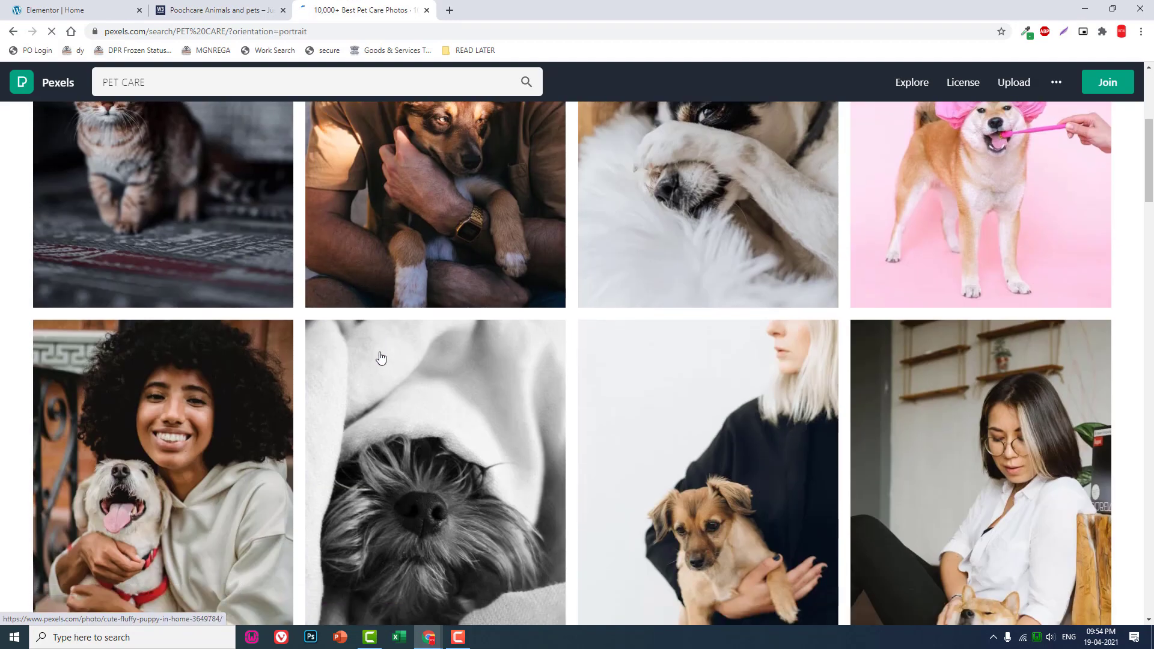
scroll(383, 356, "down", 6)
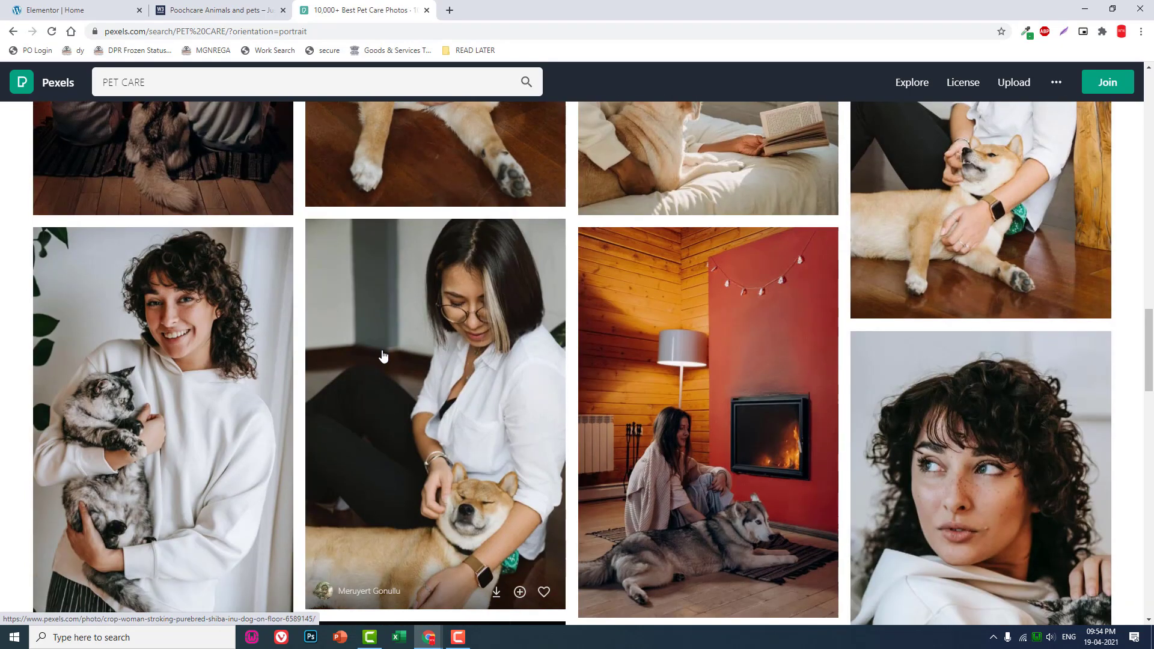
scroll(383, 356, "down", 6)
scroll(383, 356, "down", 8)
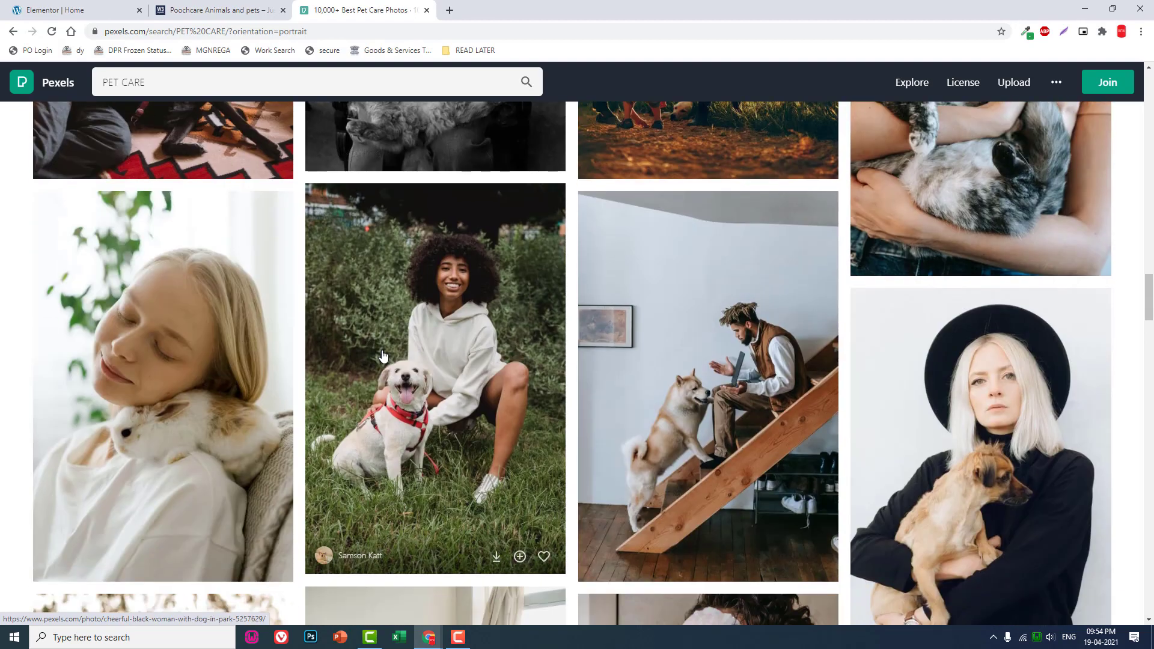
scroll(383, 357, "down", 8)
scroll(383, 356, "down", 3)
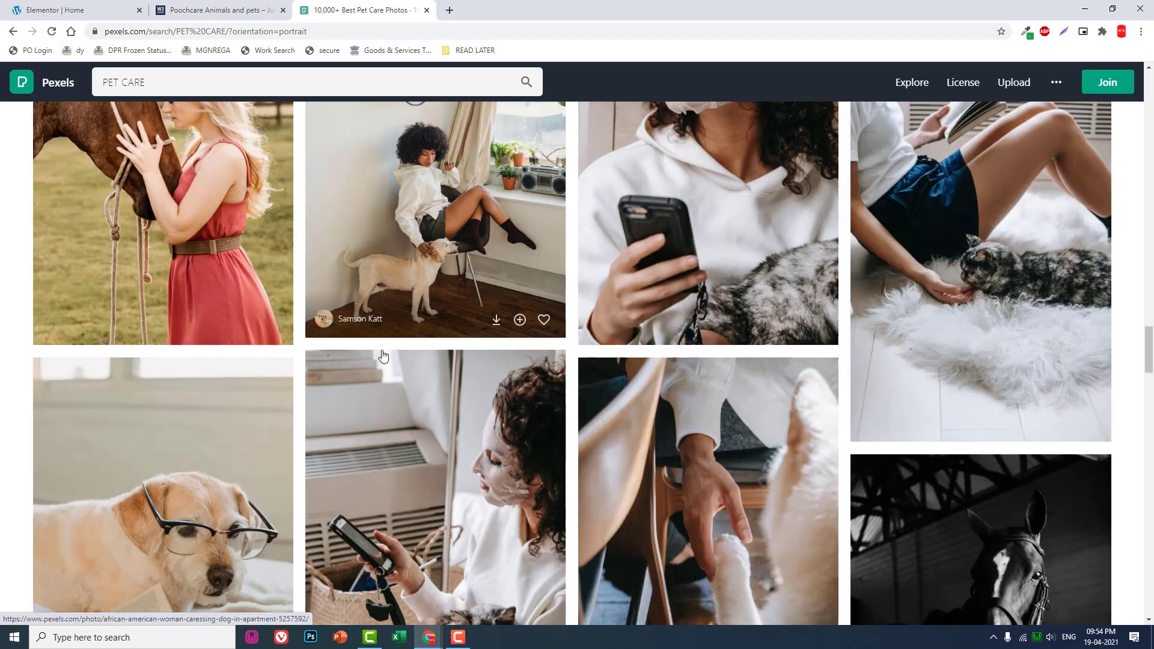
scroll(383, 357, "down", 6)
scroll(382, 357, "down", 5)
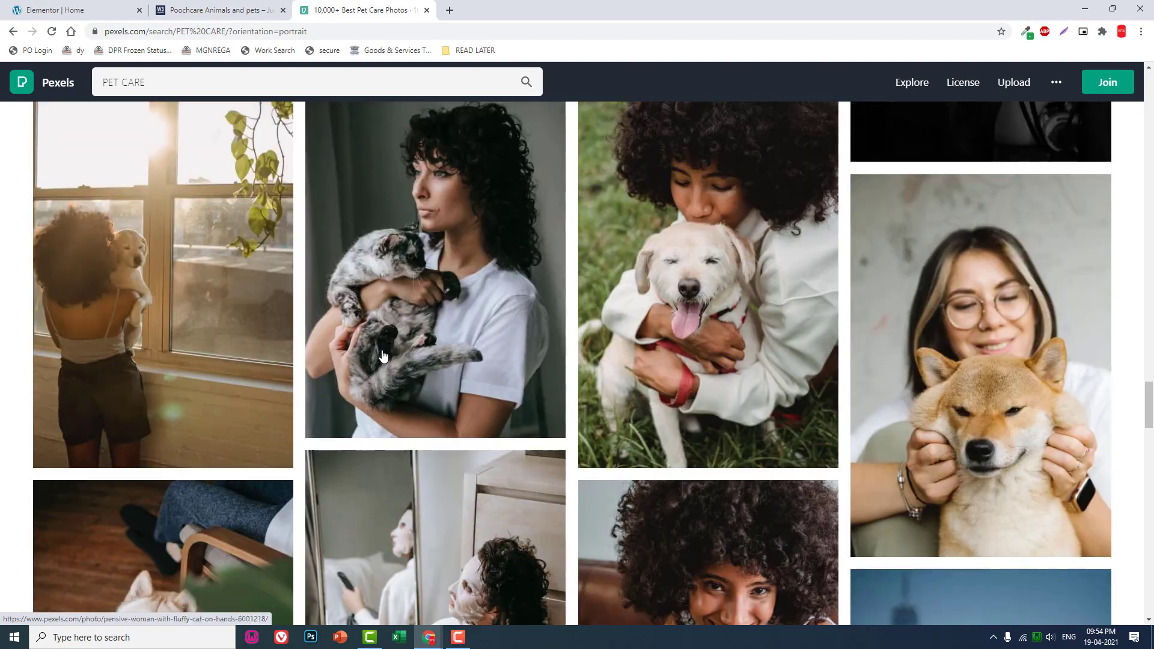
scroll(383, 356, "down", 4)
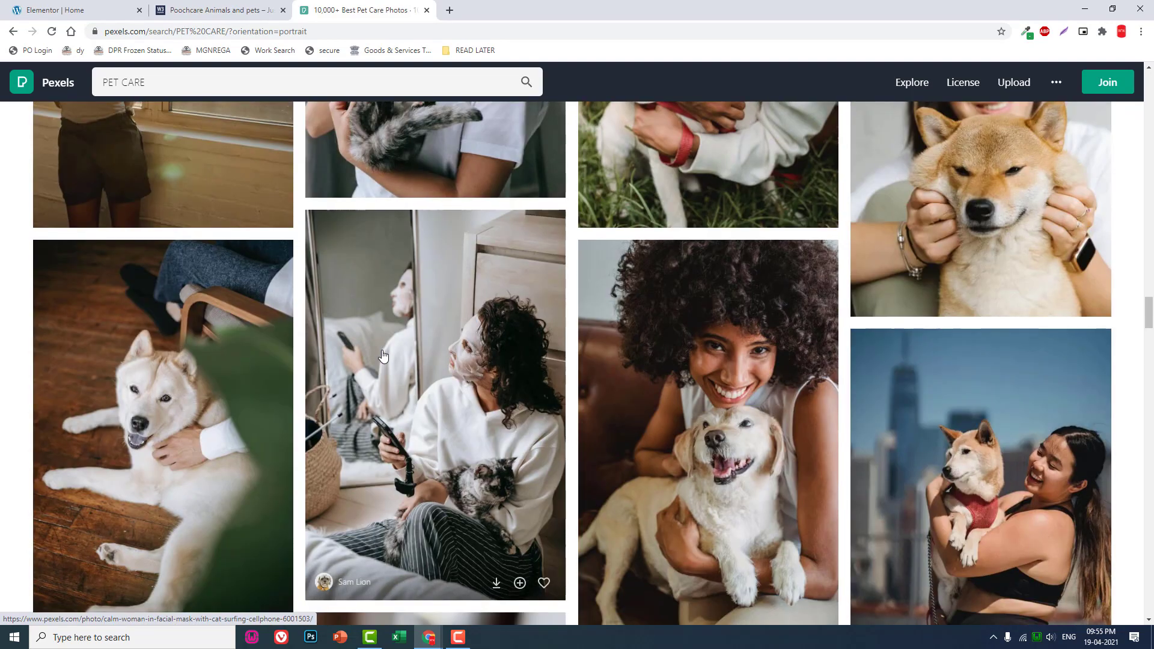
scroll(383, 356, "down", 8)
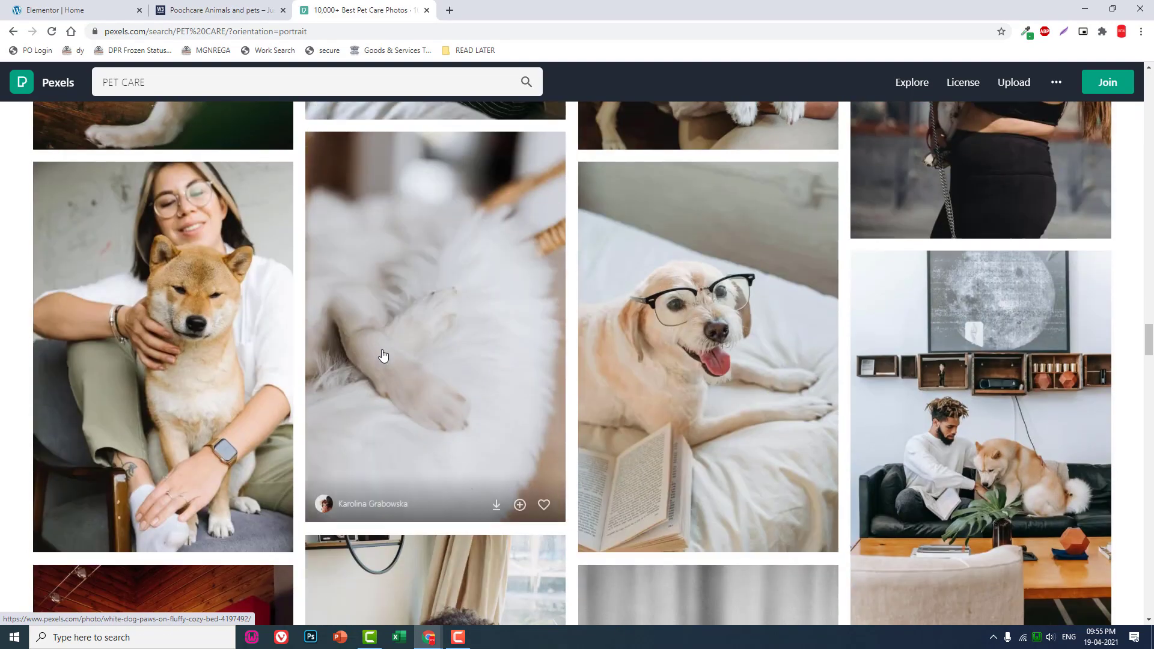
scroll(383, 357, "down", 8)
scroll(383, 356, "down", 6)
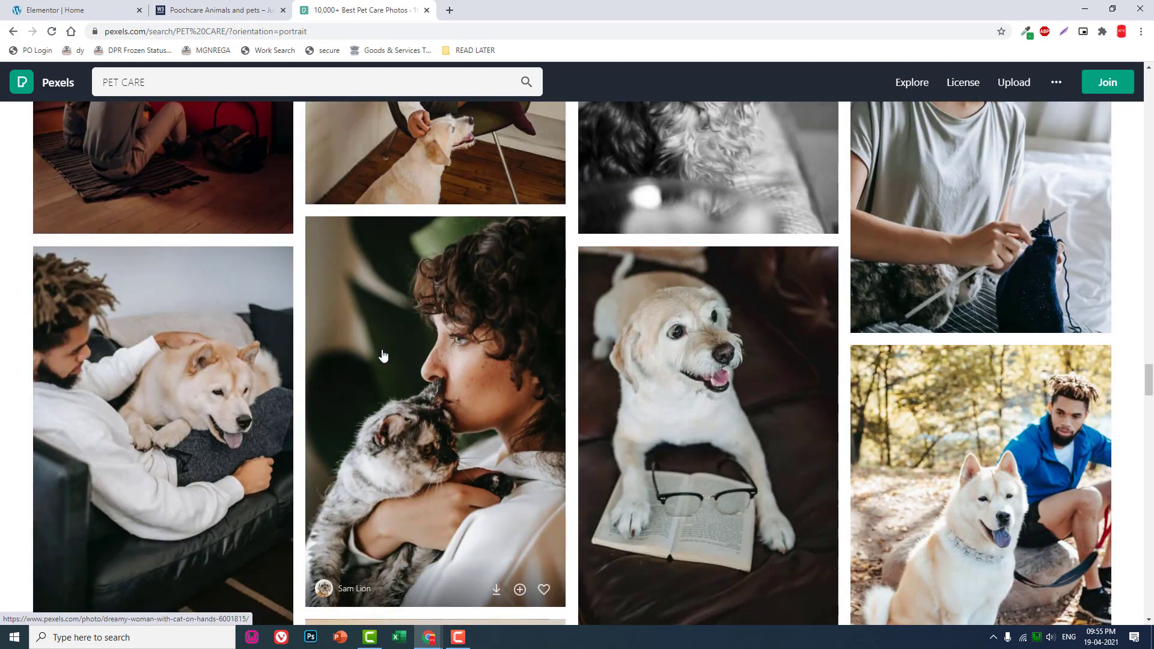
scroll(383, 357, "down", 8)
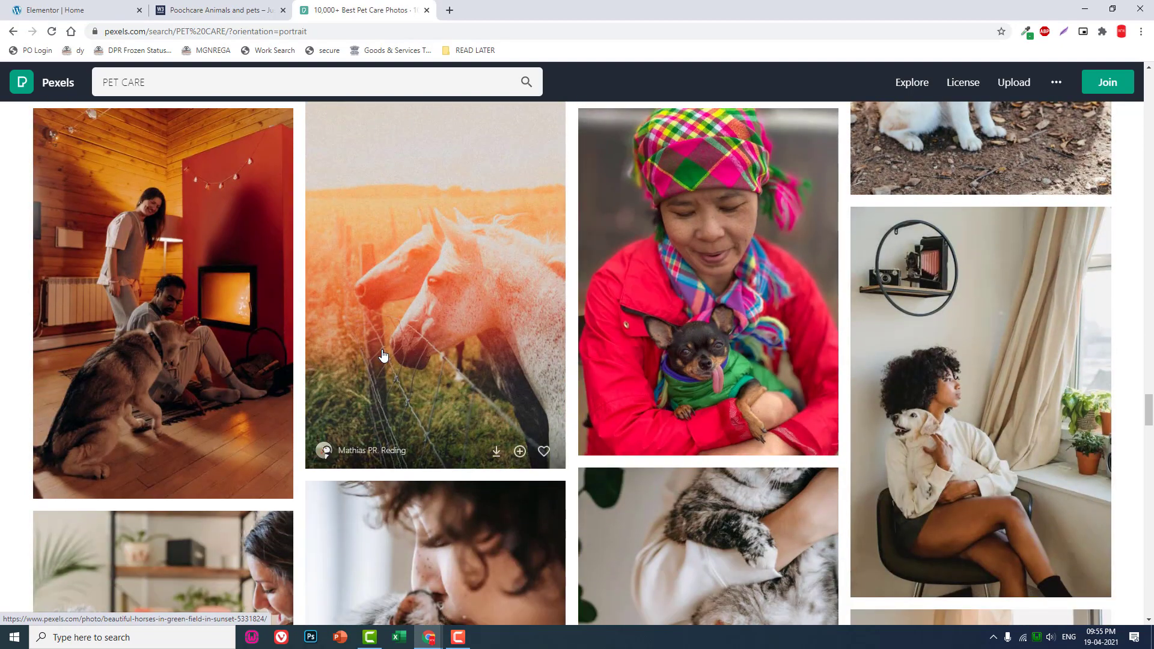
scroll(383, 356, "down", 4)
scroll(382, 357, "down", 5)
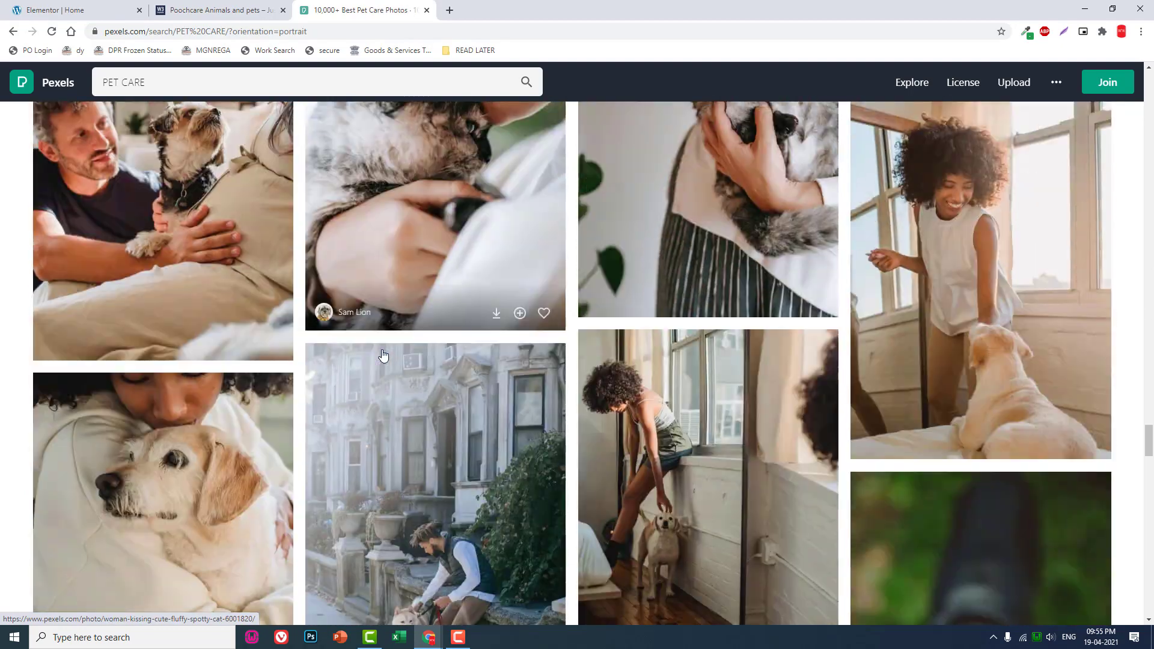
scroll(383, 356, "down", 10)
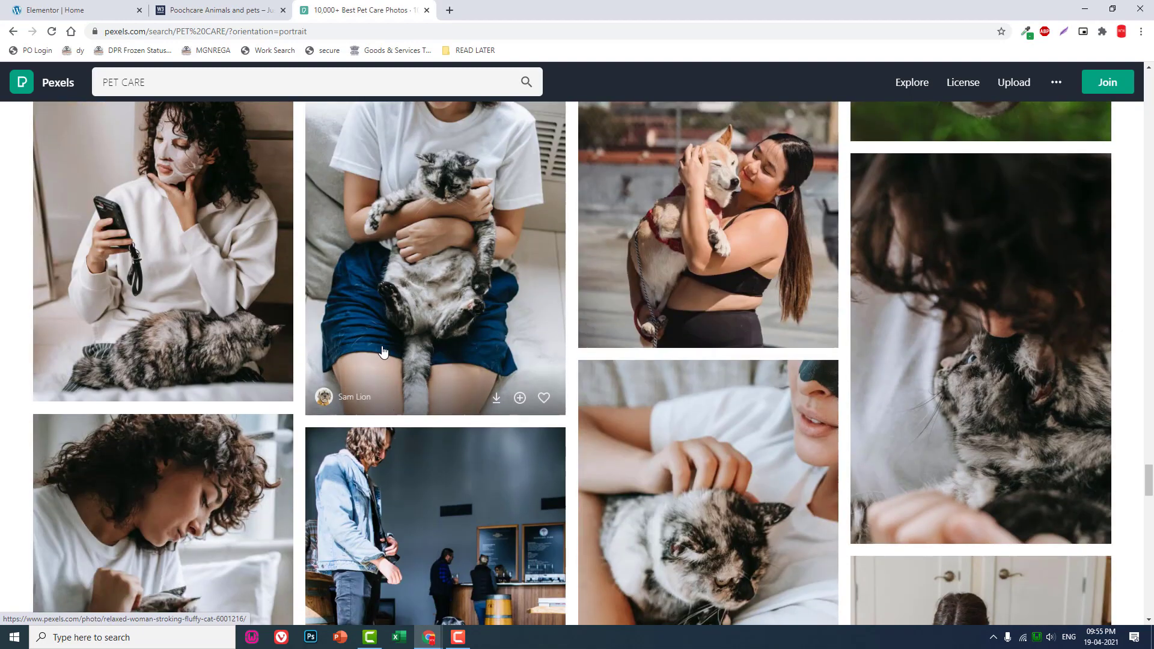
scroll(382, 351, "down", 8)
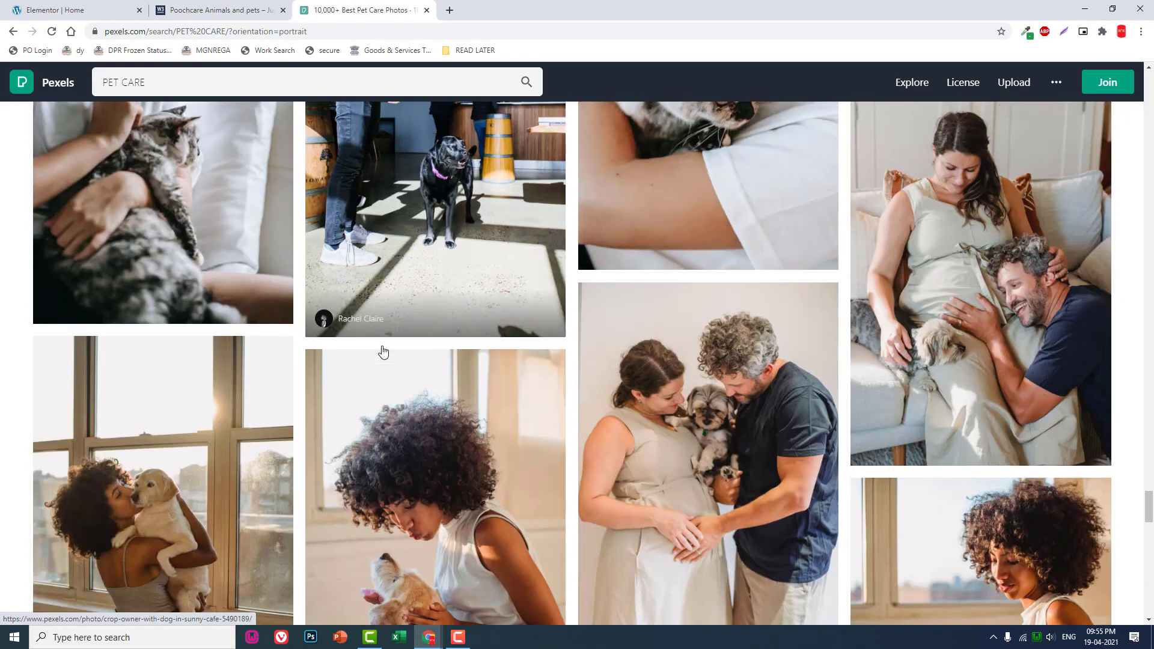
scroll(1104, 487, "down", 12)
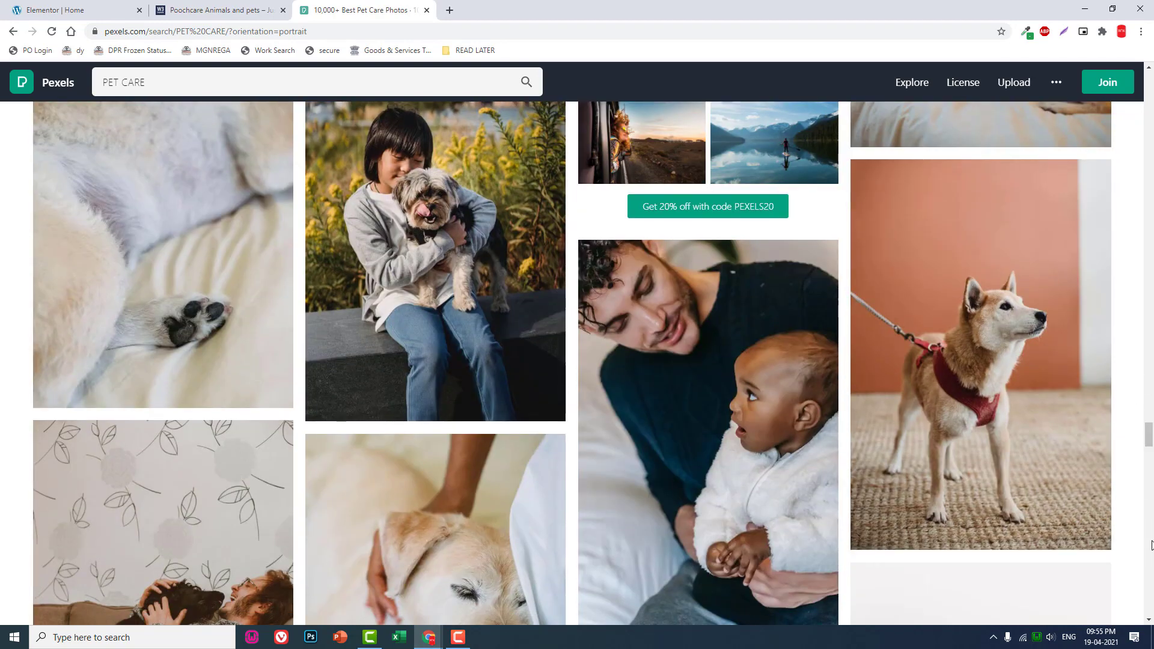
scroll(1132, 124, "up", 8)
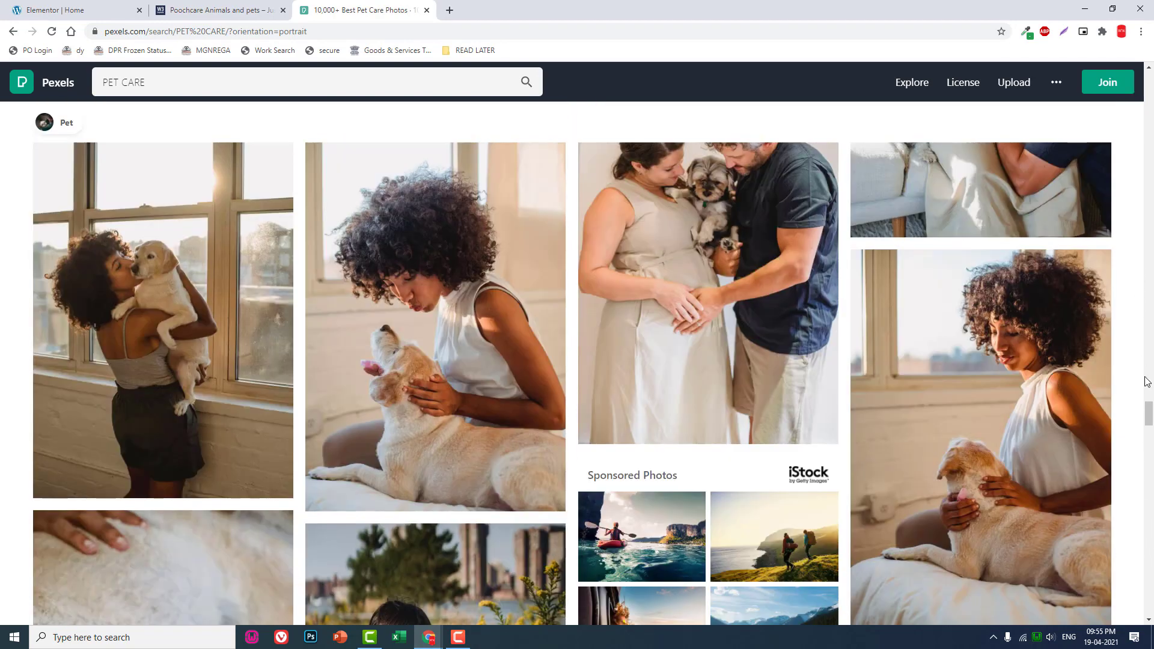
left_click_drag(1147, 386, 1148, 90)
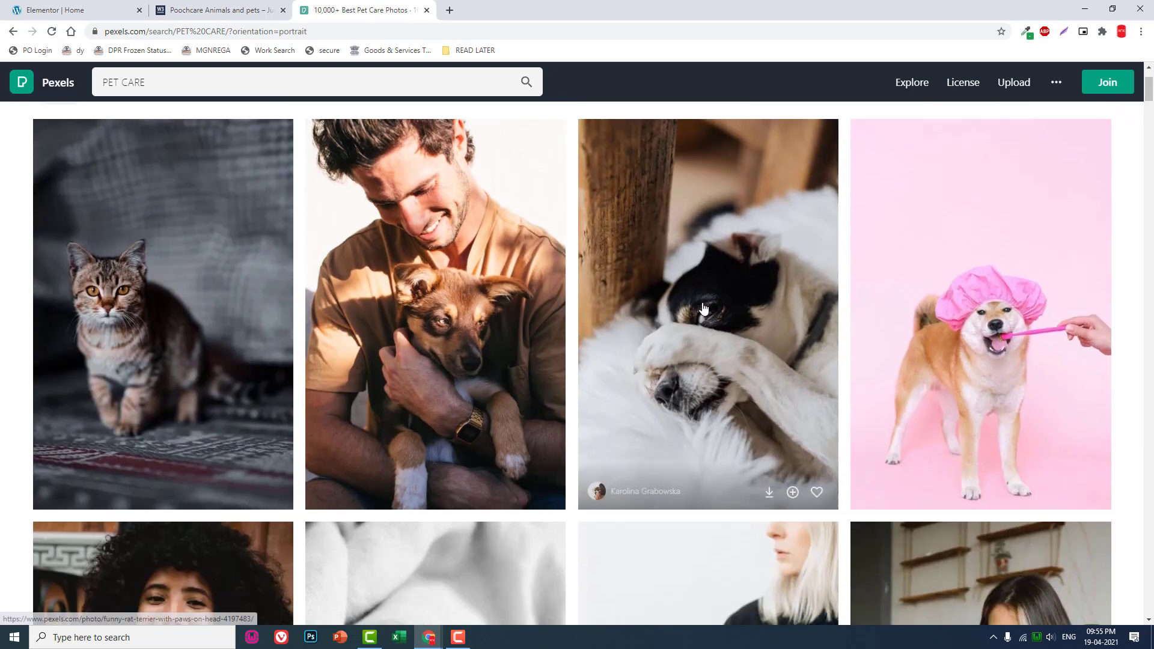
scroll(504, 340, "down", 4)
scroll(506, 341, "up", 5)
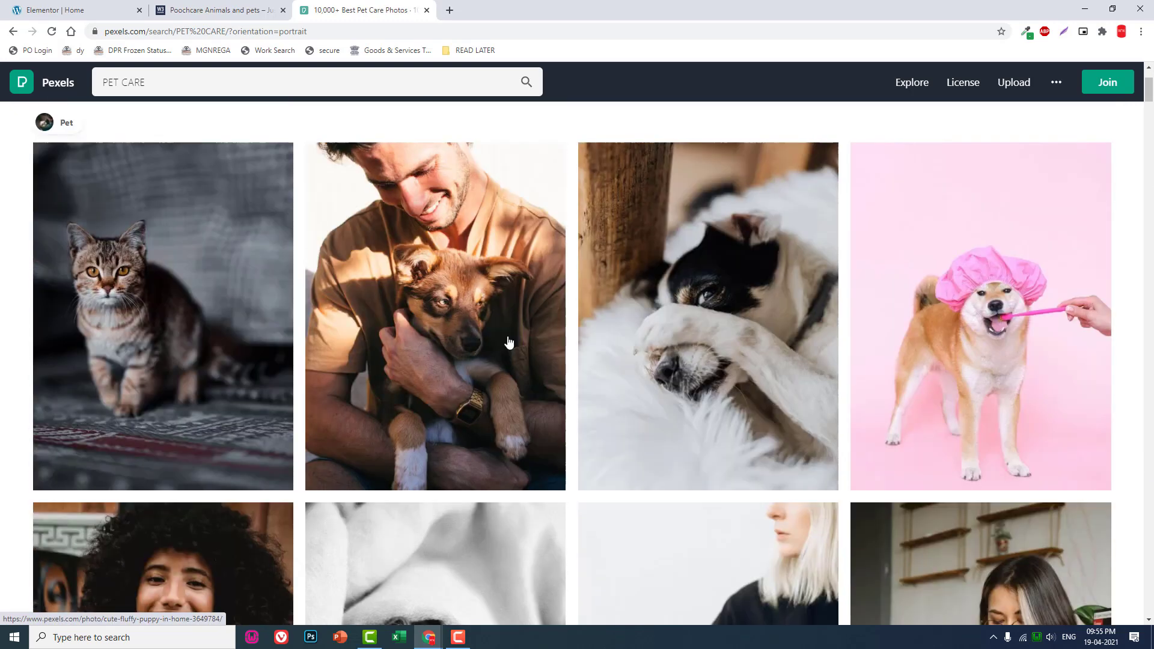
Download the photo of the smiling man holding a brown puppy in Small size (640 x 959) to the Downloads folder.
left_click(508, 332)
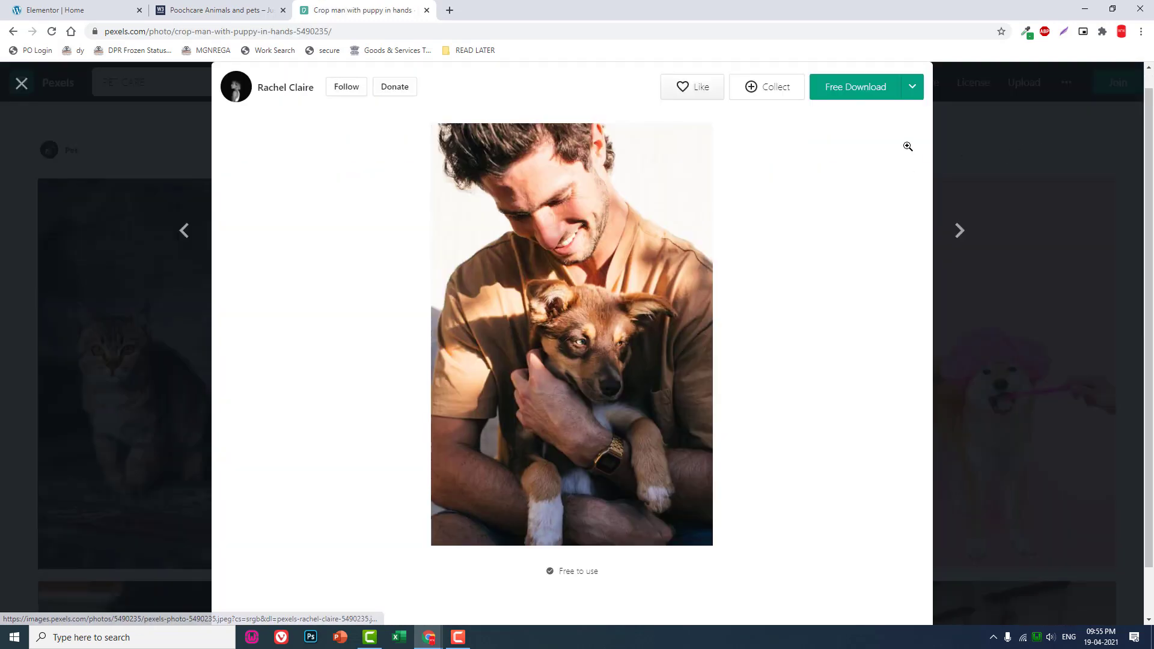
left_click(911, 97)
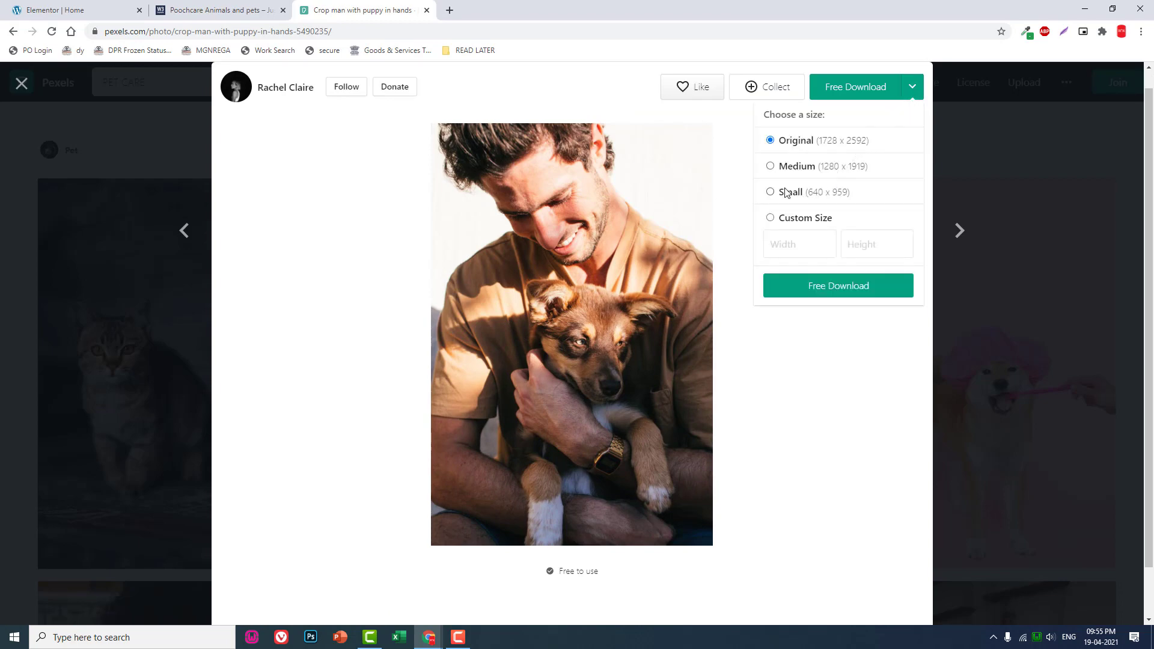
left_click(829, 294)
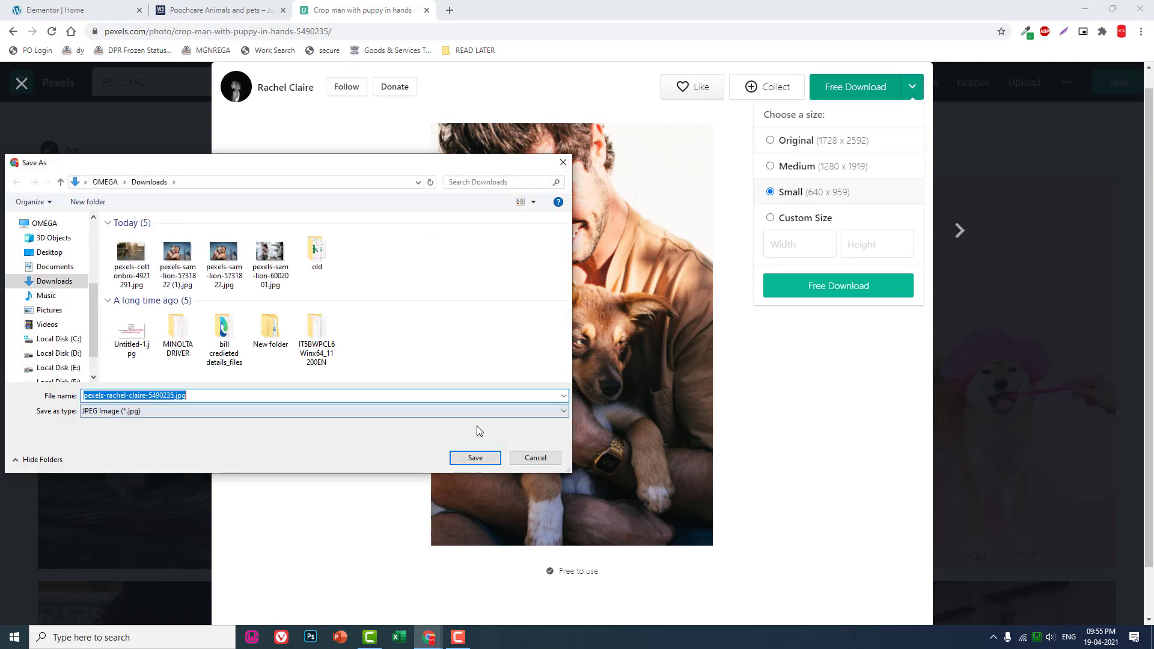
left_click(475, 459)
Return to the Elementor page, upload the downloaded man-with-puppy photo to the media library and insert it in the empty Image widget.
left_click(120, 10)
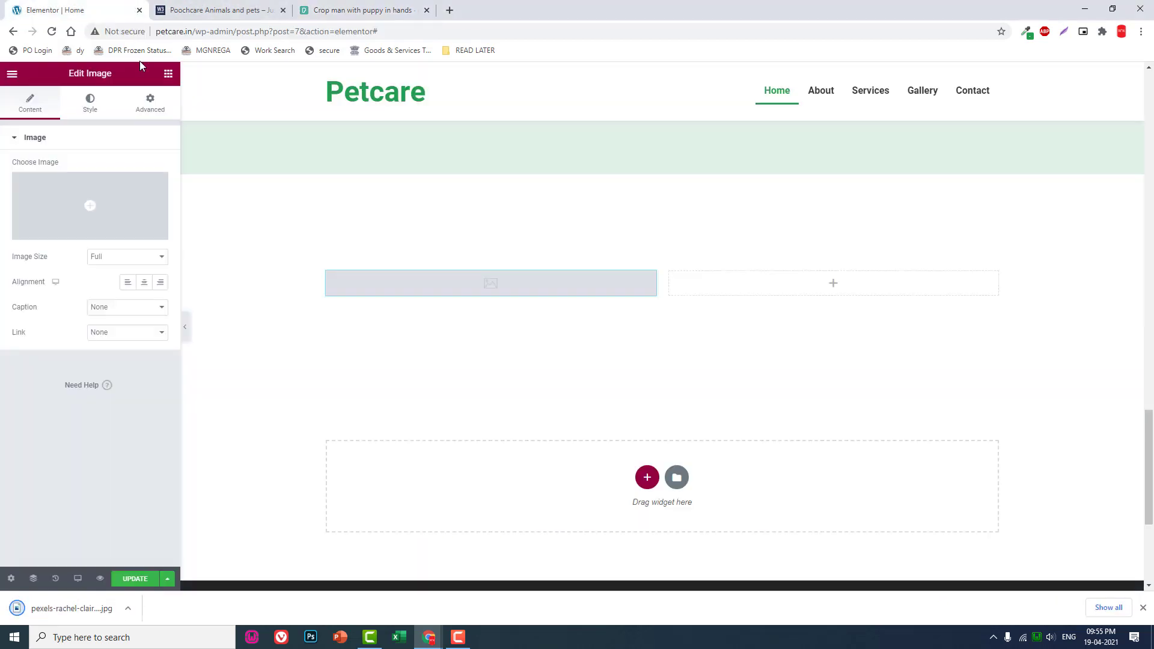
left_click(120, 214)
left_click_drag(71, 608, 438, 470)
left_click(1079, 554)
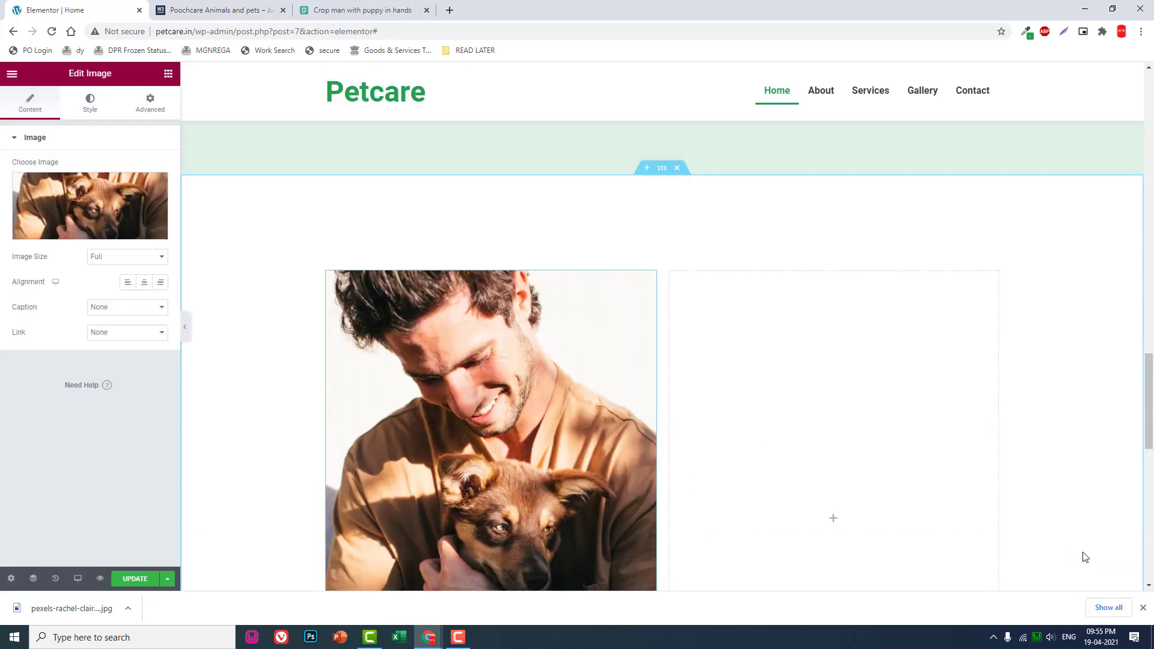
Set the man-with-puppy image's border radius to 15 px on all corners.
scroll(326, 332, "down", 4)
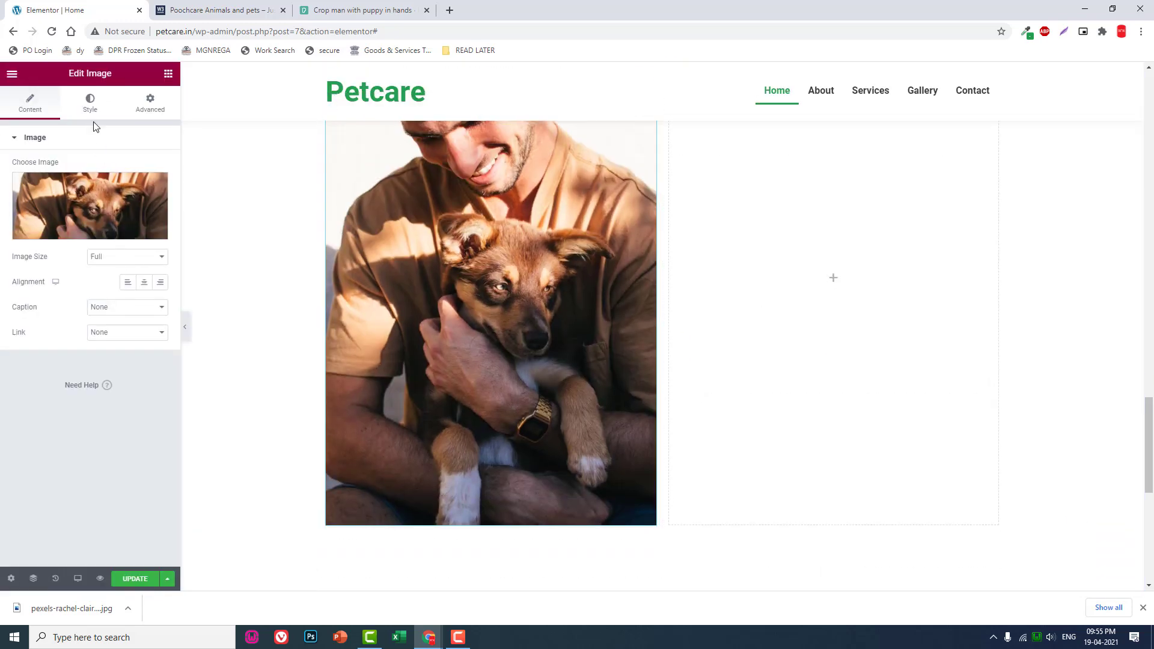
left_click(92, 111)
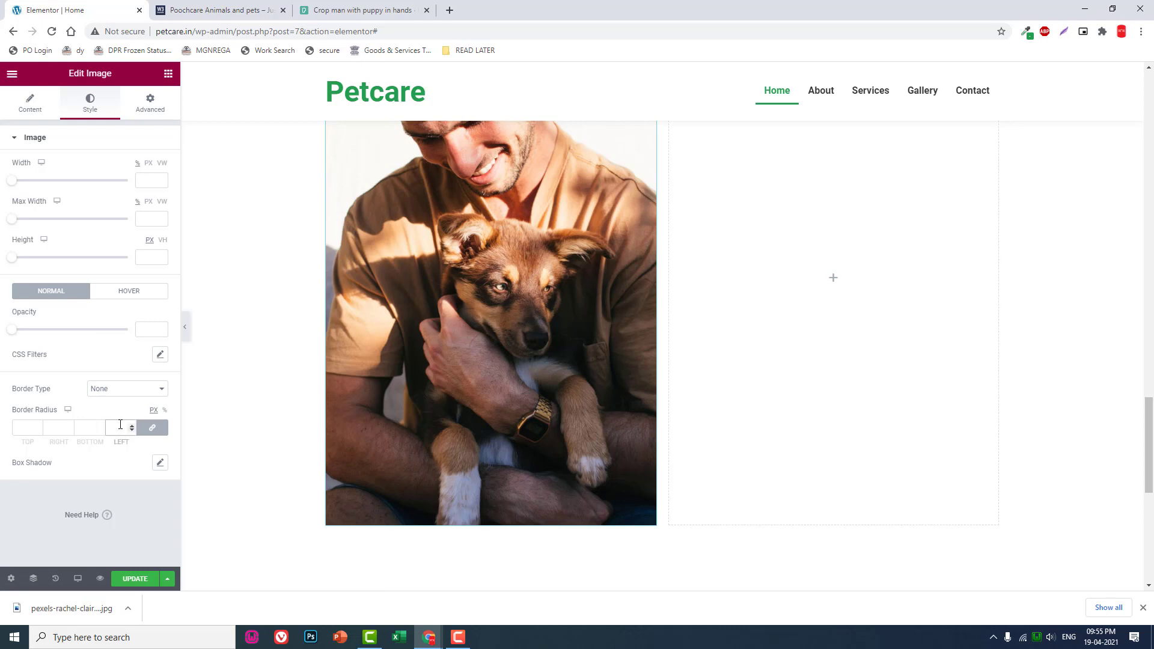
Preview the rounded photo without the editing panel and compare it with the "Why Choose Us" photo on the Pooch Care reference site.
left_click(184, 328)
scroll(241, 409, "up", 3)
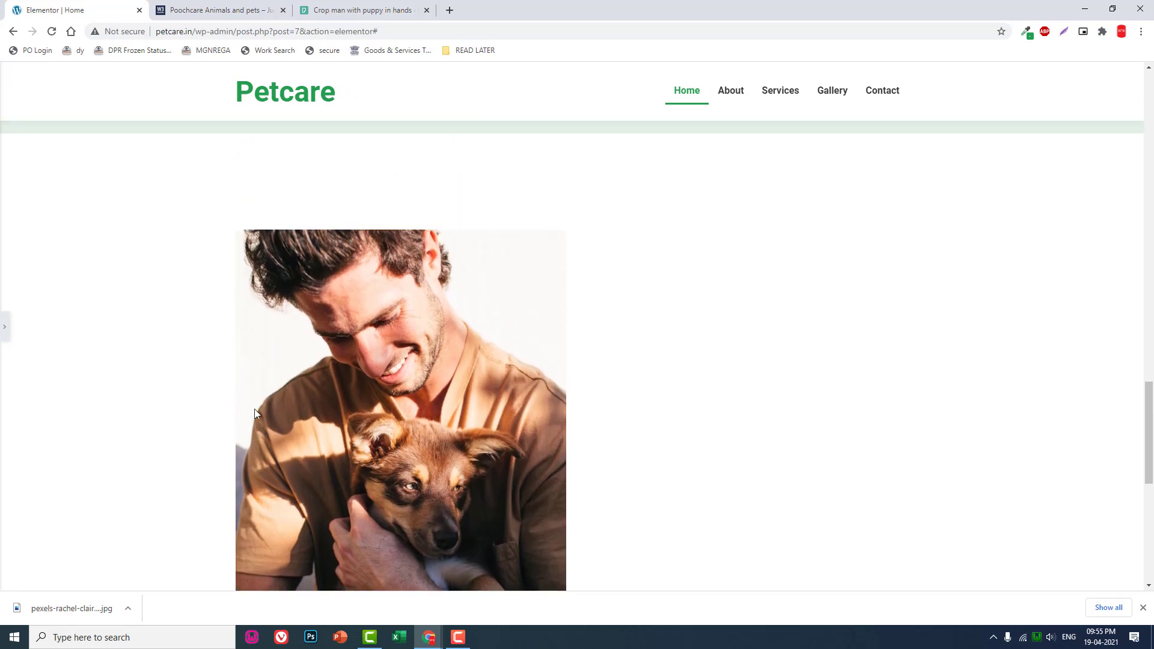
left_click(188, 10)
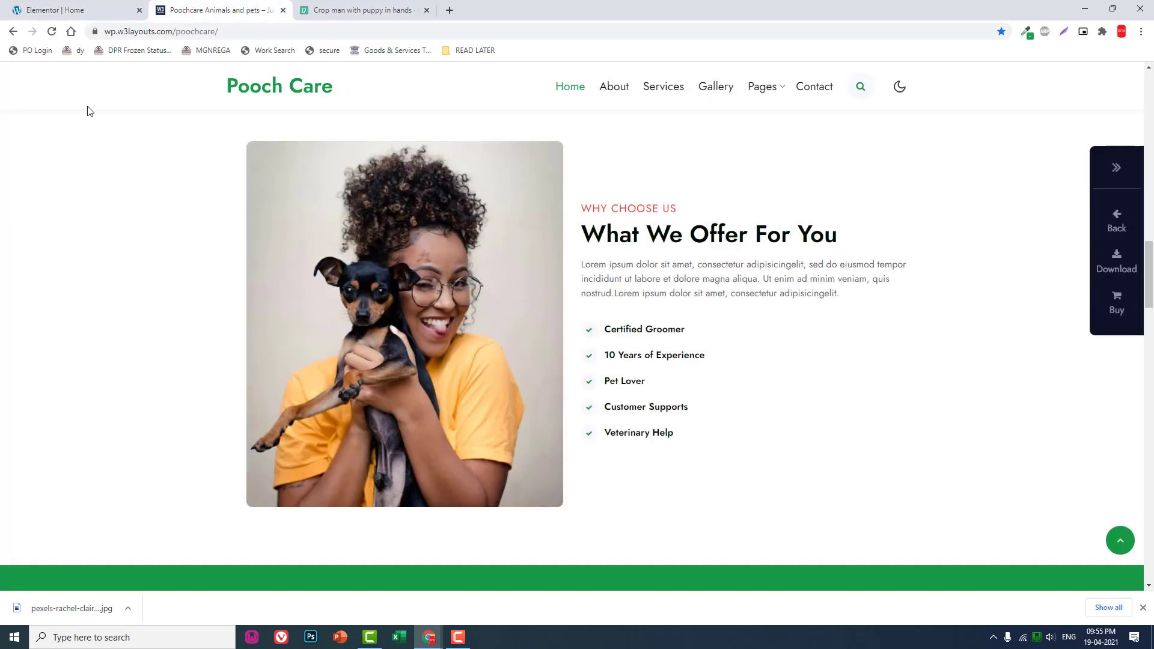
left_click(62, 7)
scroll(332, 263, "down", 2)
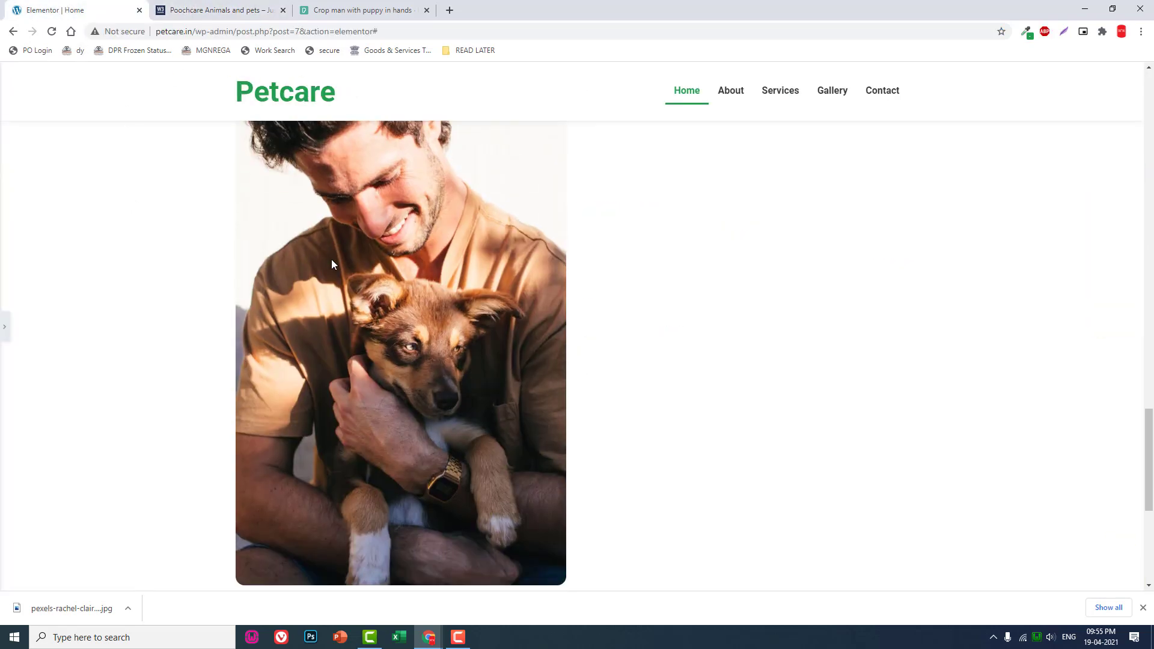
scroll(332, 263, "up", 1)
scroll(332, 262, "down", 2)
scroll(331, 262, "up", 1)
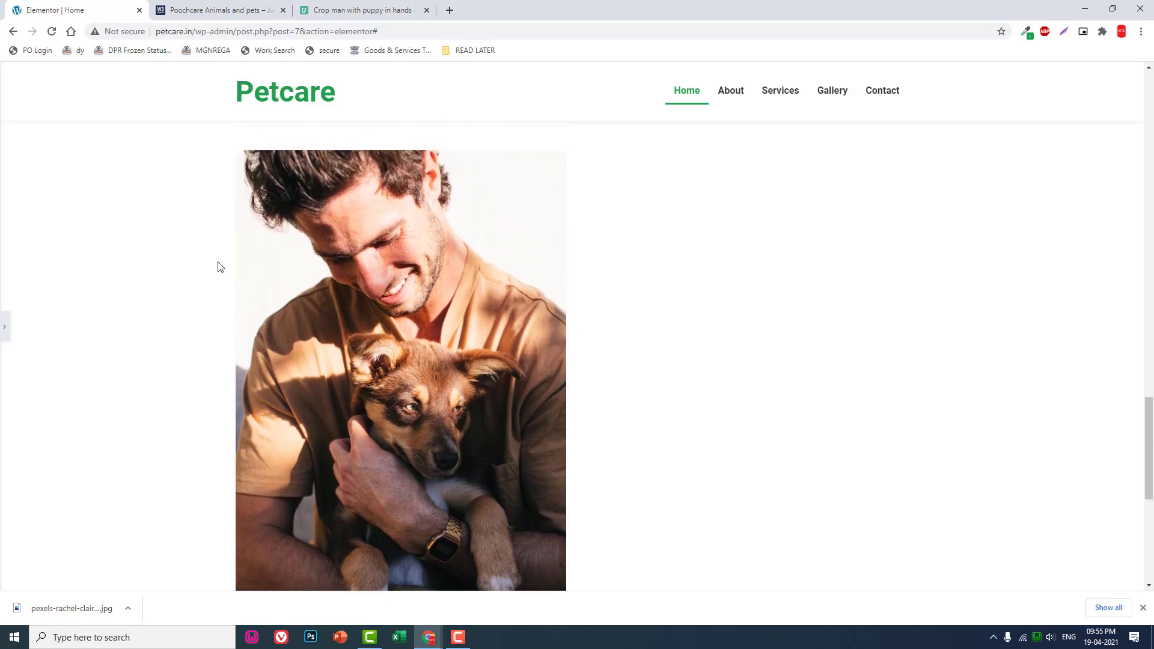
left_click(3, 327)
Copy the "ABOUT US" heading from the About section and paste it into the empty column beside the man-with-puppy photo.
scroll(482, 287, "up", 3)
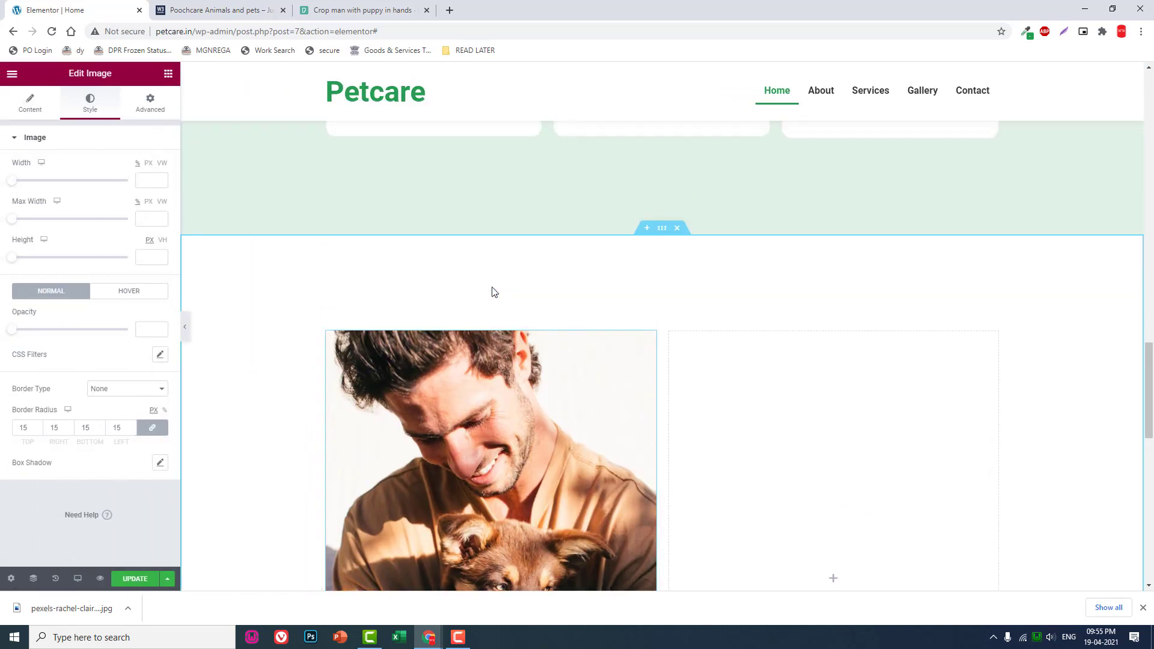
scroll(403, 157, "up", 3)
scroll(404, 160, "down", 2)
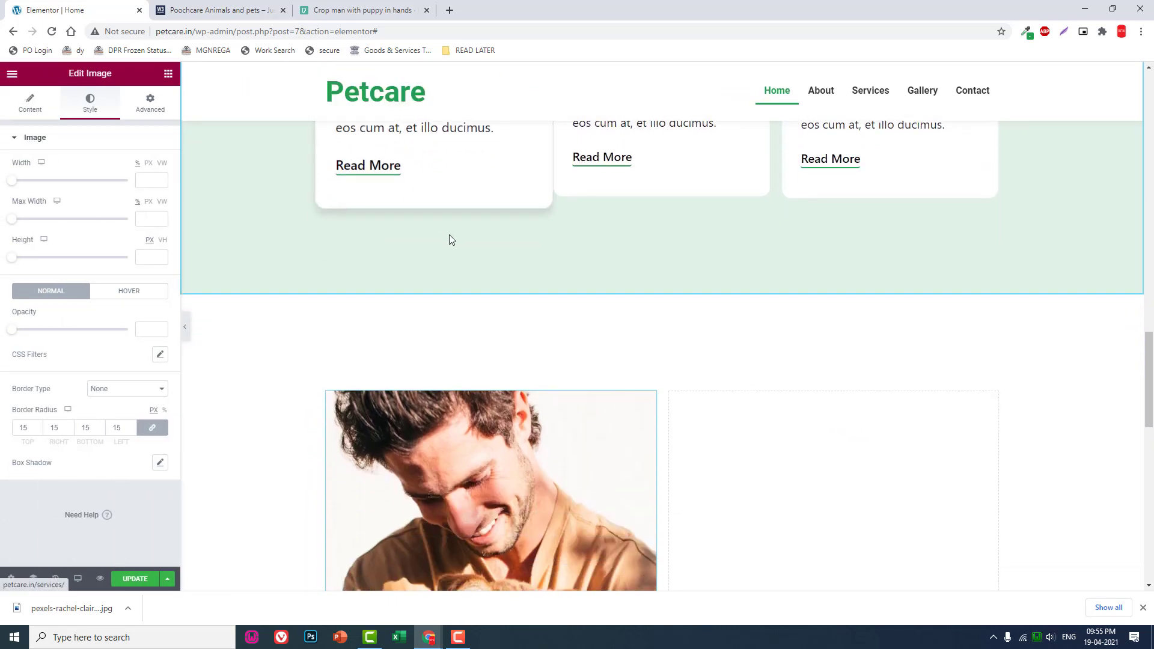
left_click(219, 10)
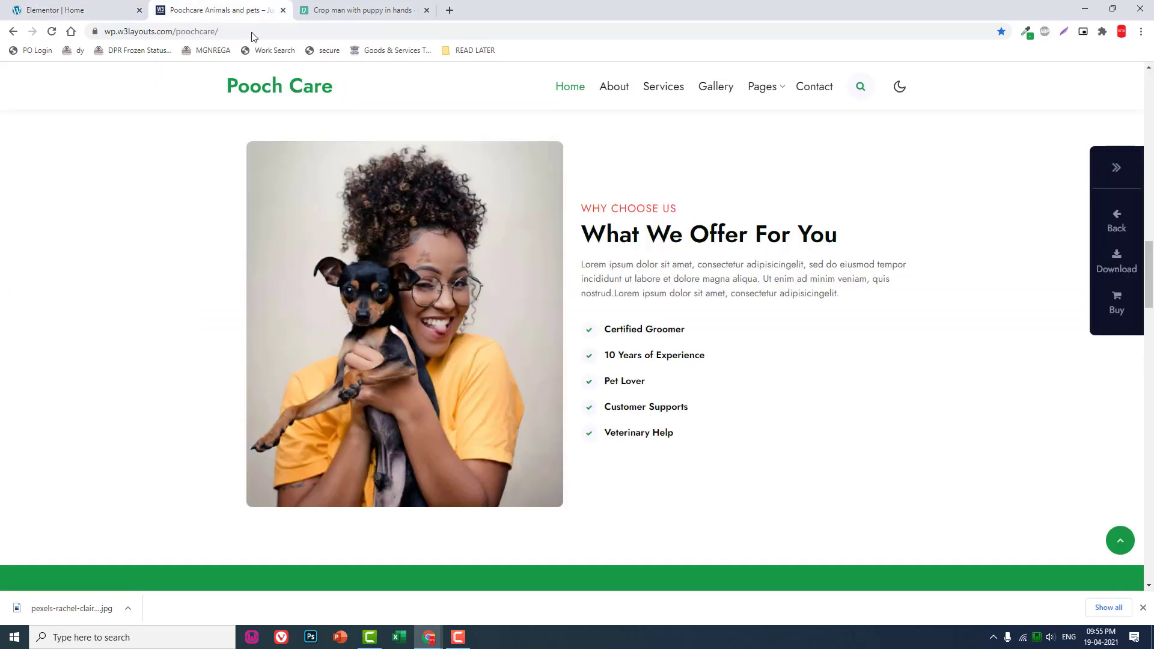
left_click(75, 10)
scroll(680, 356, "up", 10)
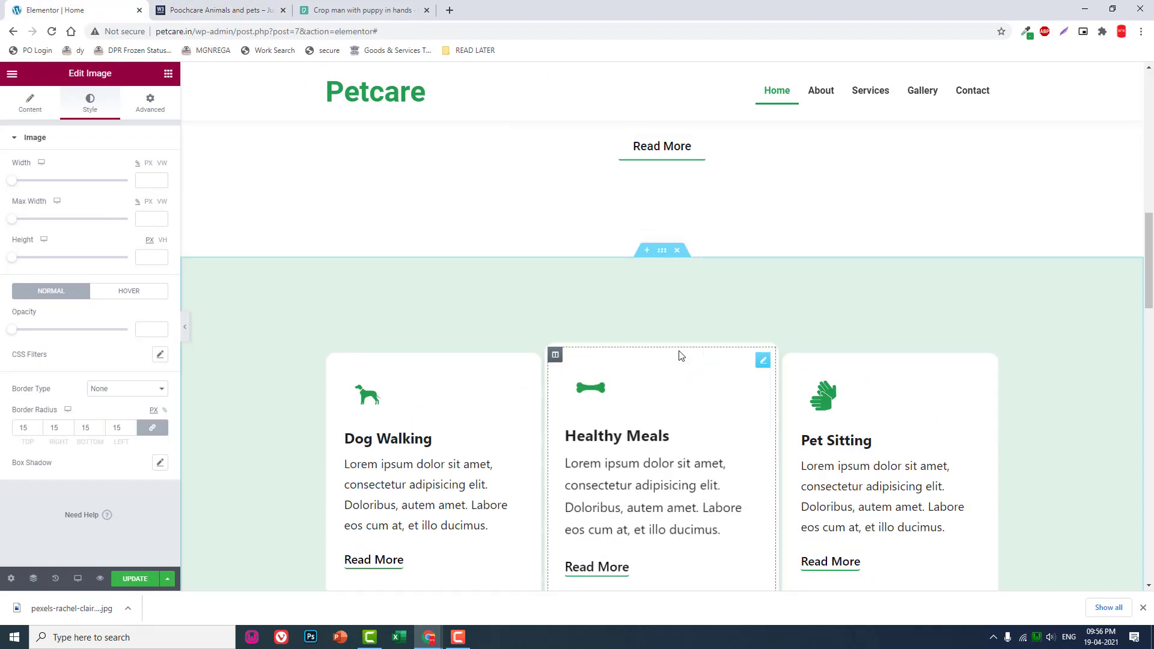
scroll(679, 355, "up", 7)
scroll(679, 355, "down", 2)
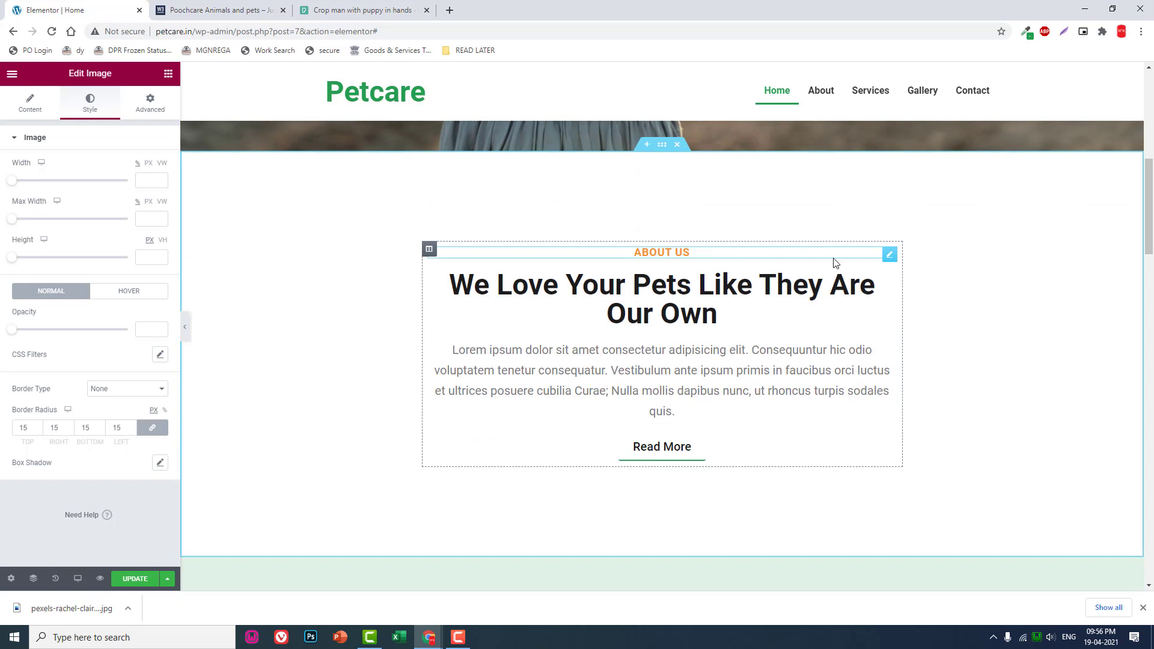
right_click(892, 252)
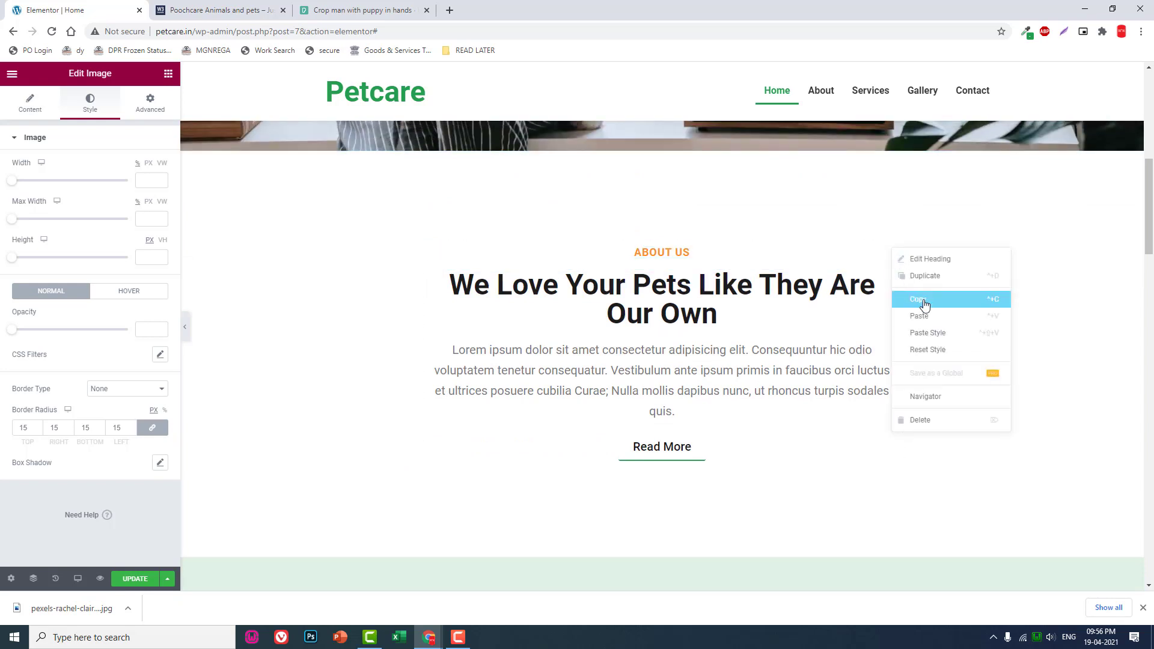
left_click(923, 302)
scroll(914, 312, "down", 10)
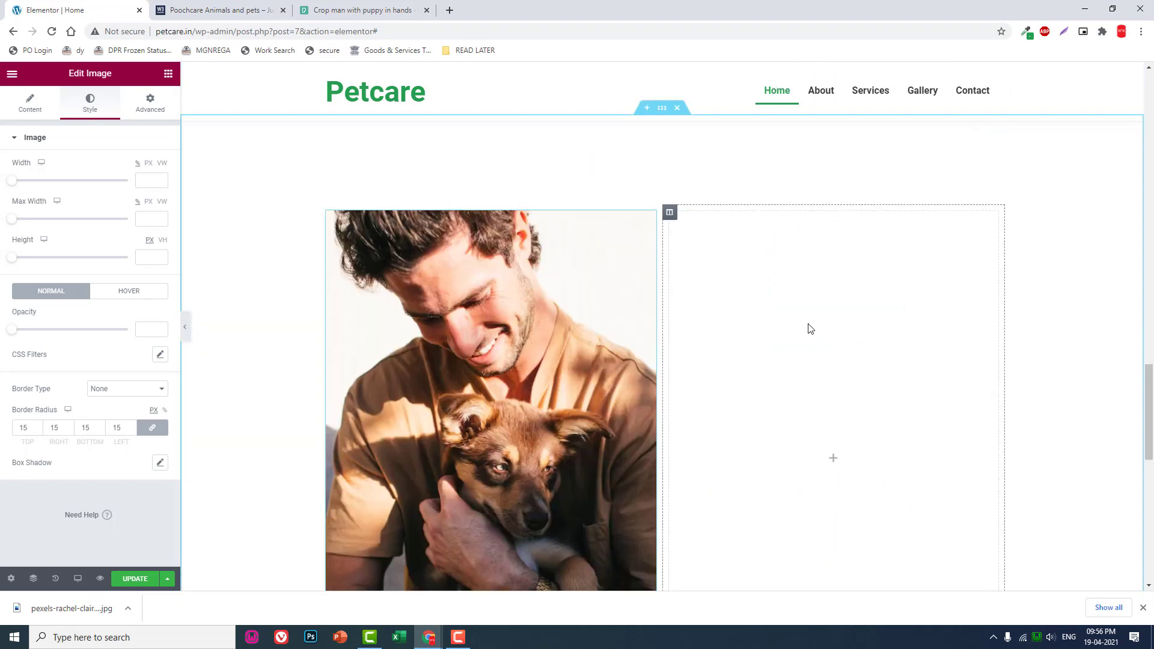
right_click(805, 322)
left_click(844, 414)
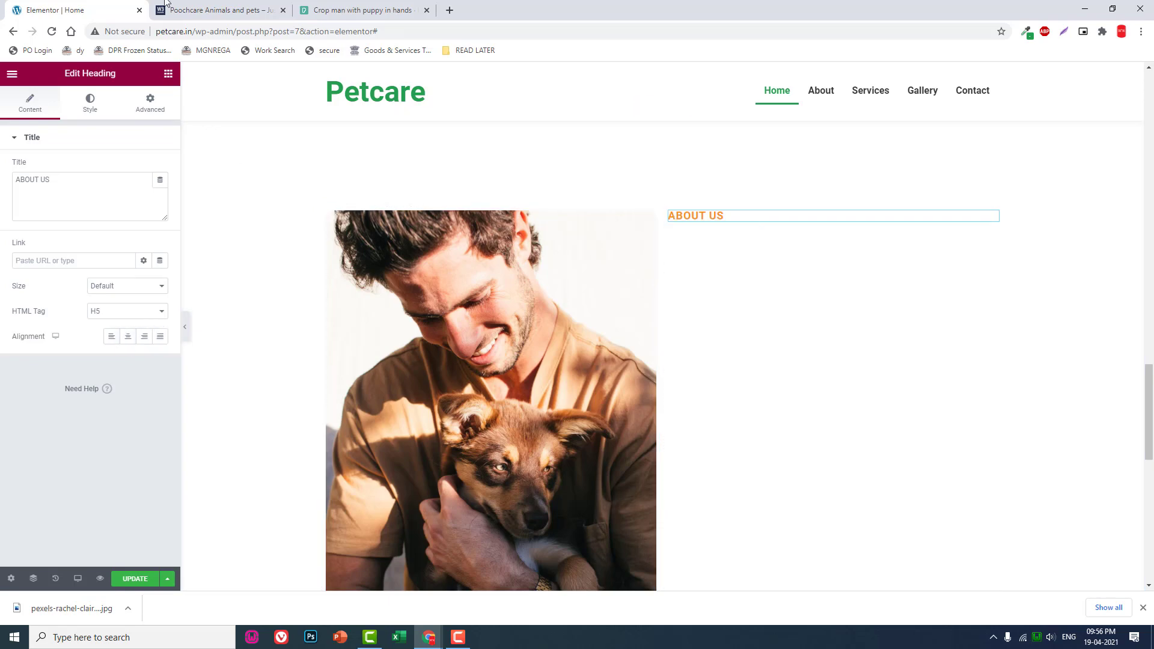
Set the vertical alignment of the section containing the man-with-puppy photo to Middle.
left_click(201, 10)
left_click(72, 11)
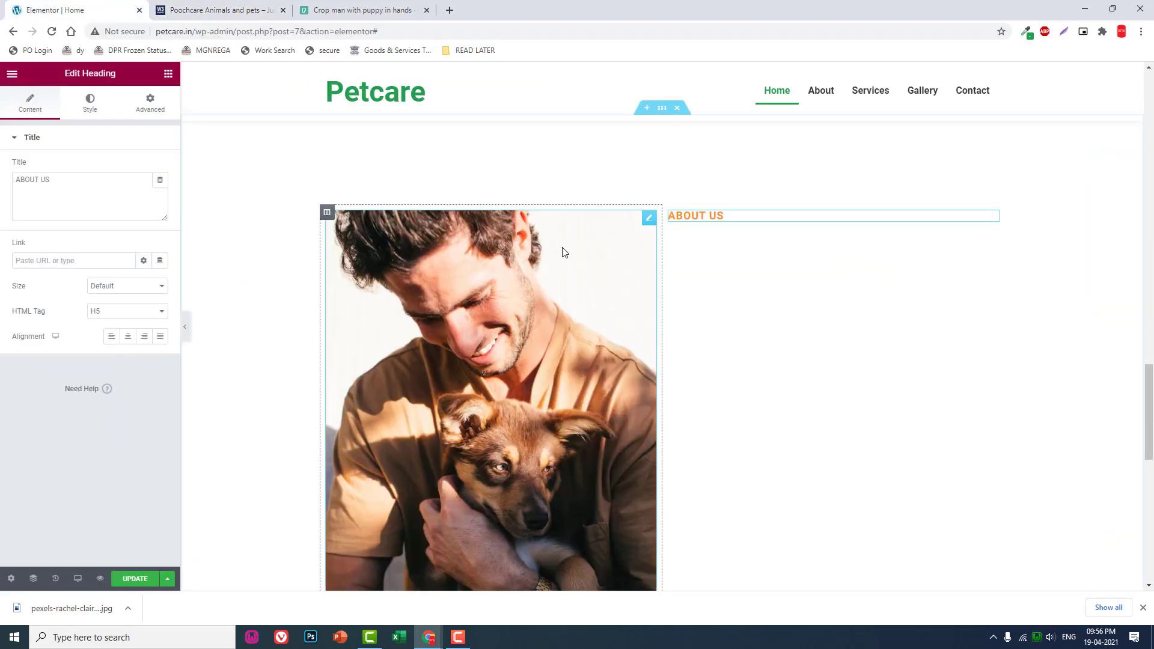
scroll(659, 238, "up", 2)
left_click(662, 229)
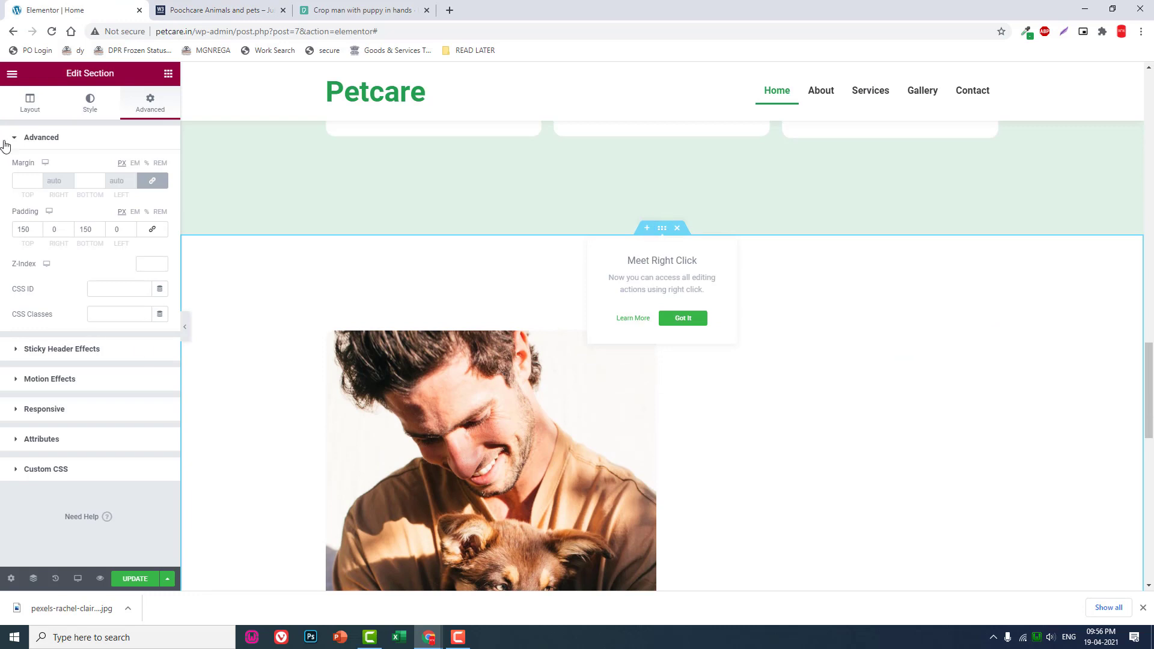
left_click(27, 107)
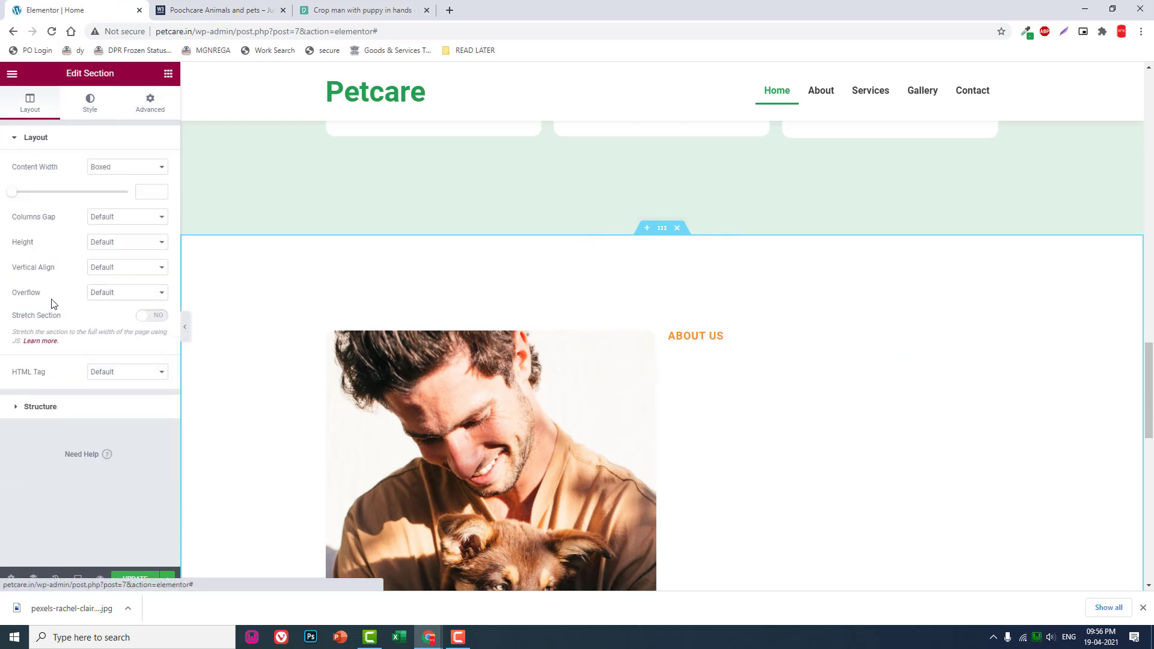
left_click(123, 269)
left_click(119, 299)
scroll(696, 490, "down", 2)
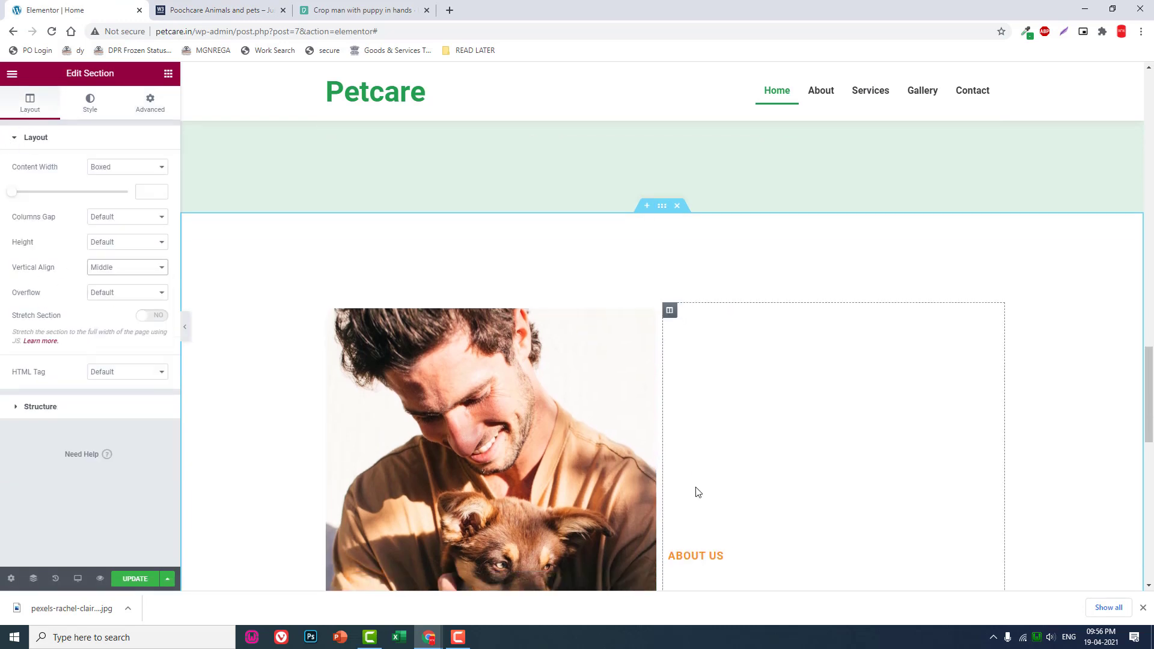
Unlink the padding of the column holding the pasted heading and set its left padding to 50 px, with 0 on the other sides.
left_click(670, 214)
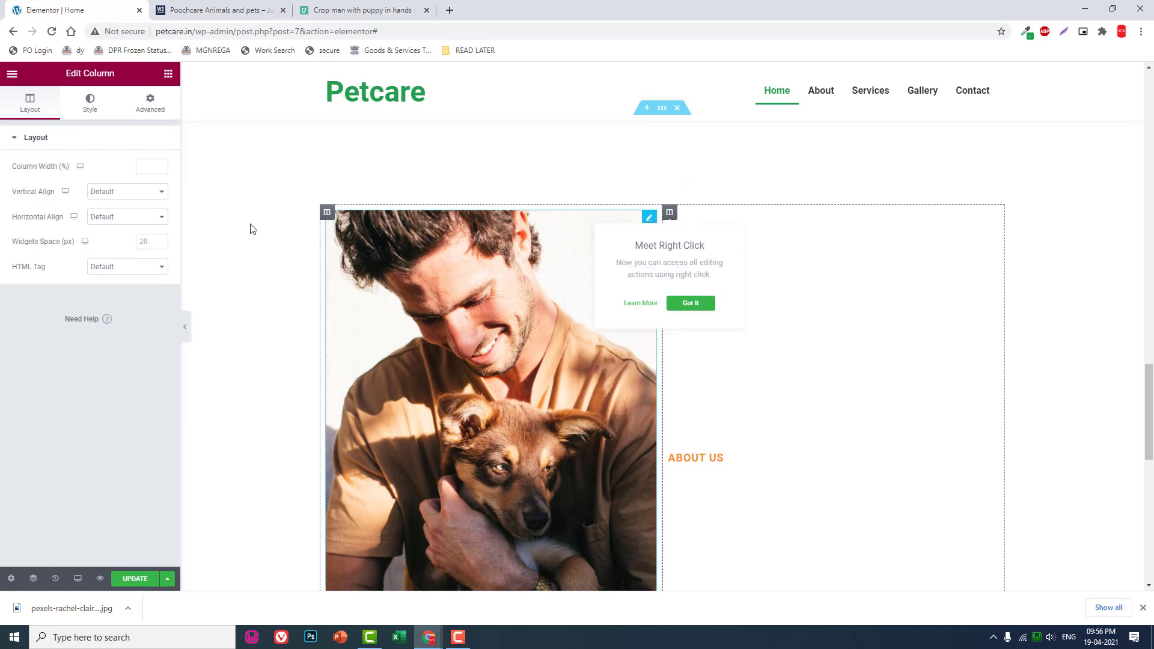
left_click(143, 96)
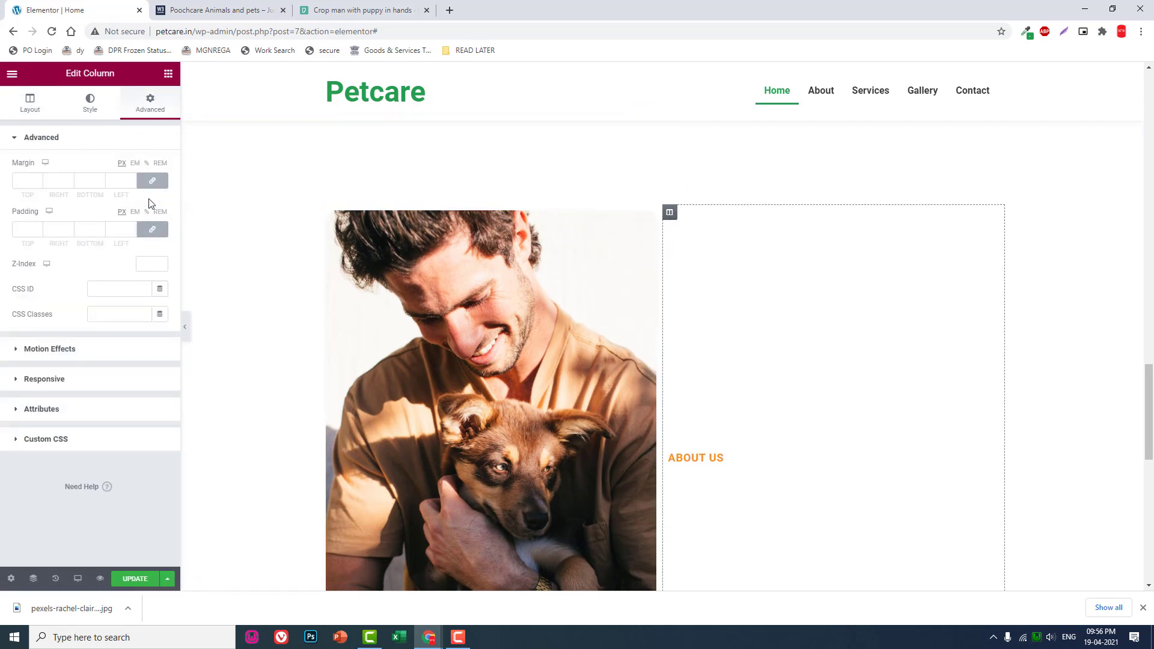
left_click(152, 230)
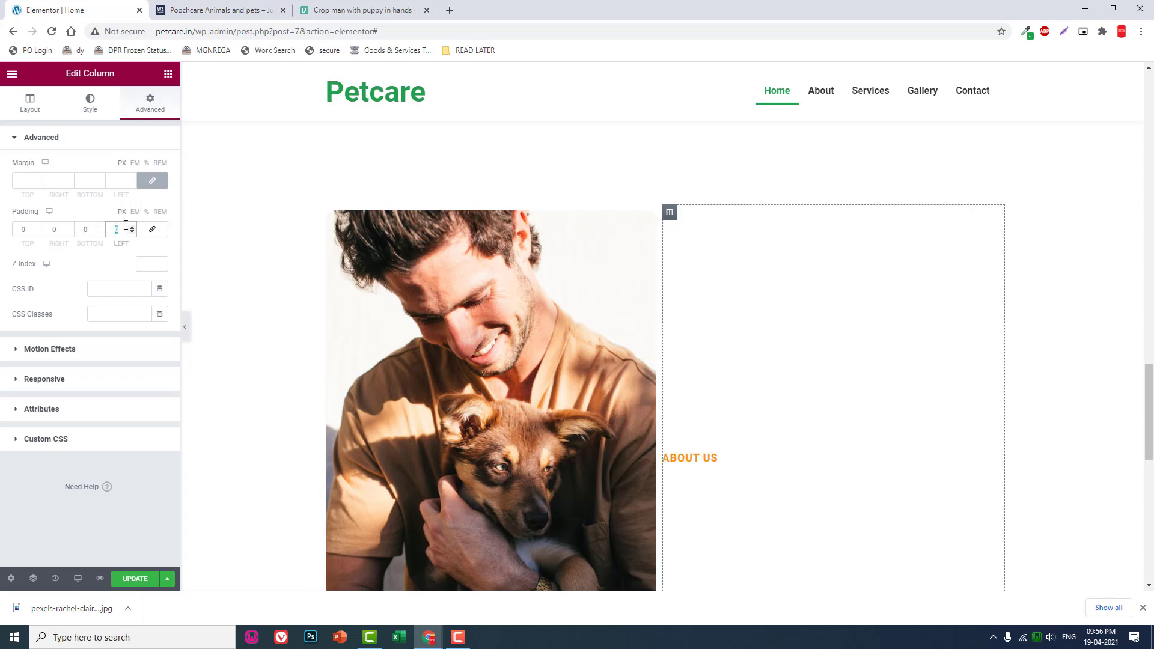
type("50")
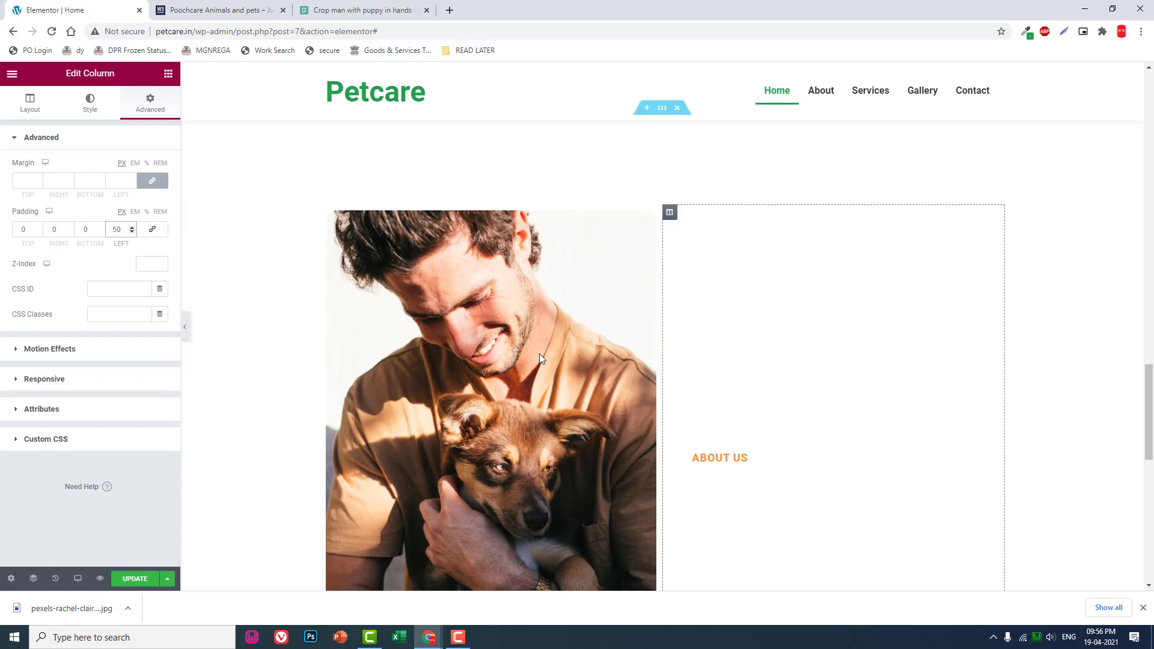
Change the pasted heading's title to "WHY CHOOSE US", matching the wording on the Pooch Care reference site.
left_click(212, 9)
left_click(85, 8)
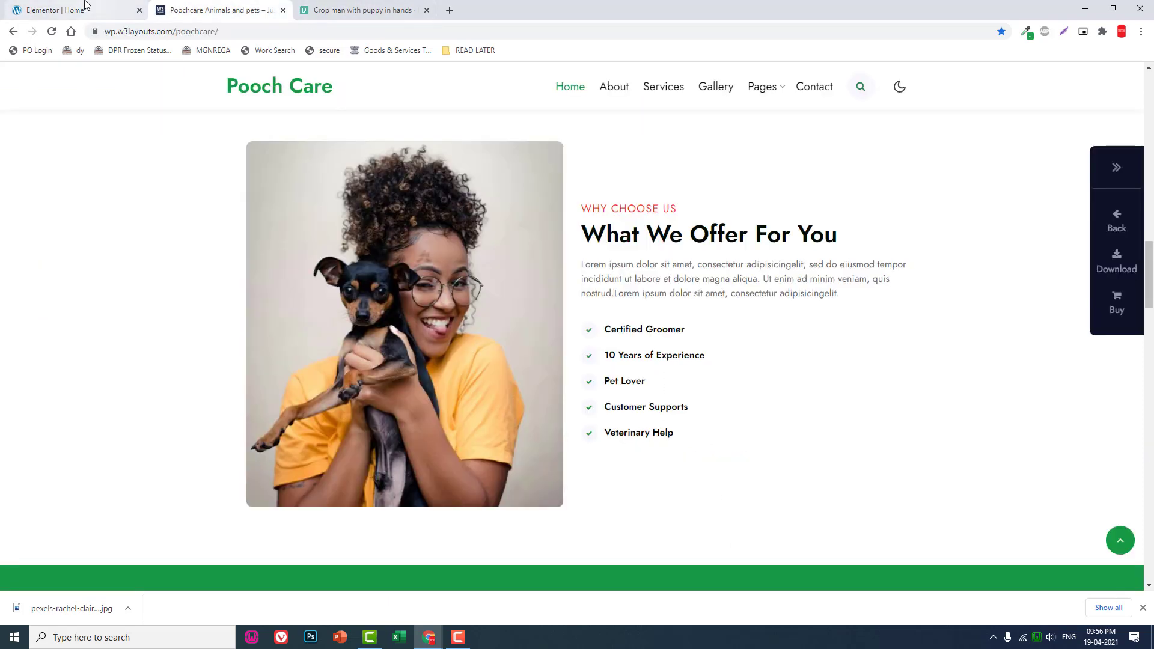
left_click(727, 458)
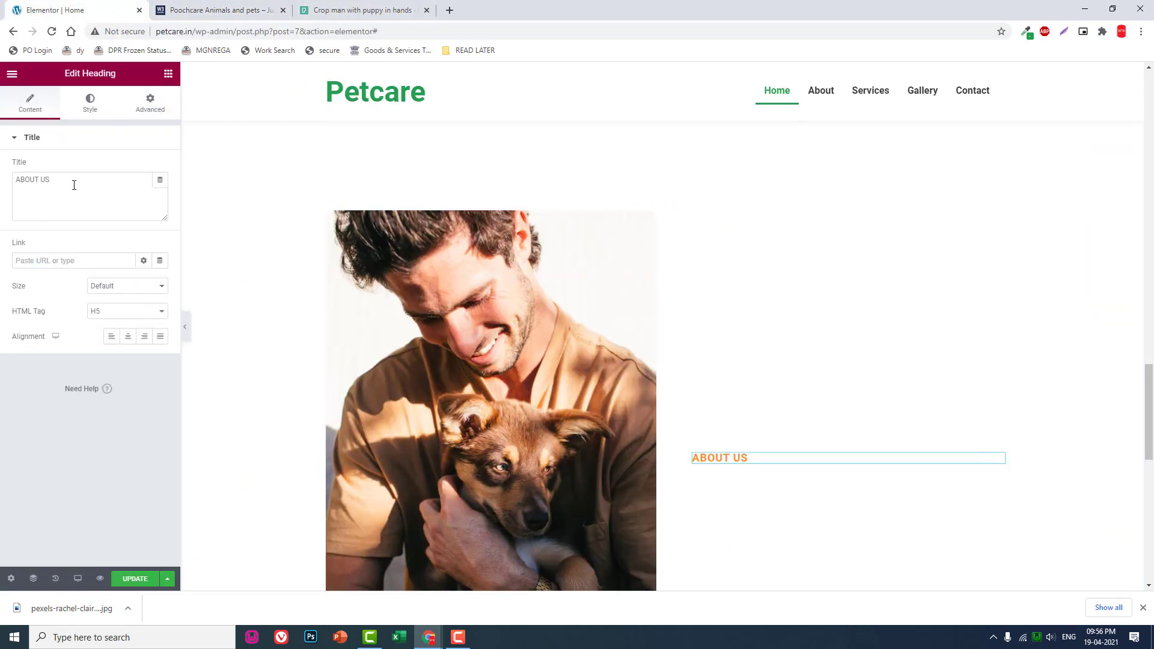
left_click_drag(74, 185, 8, 179)
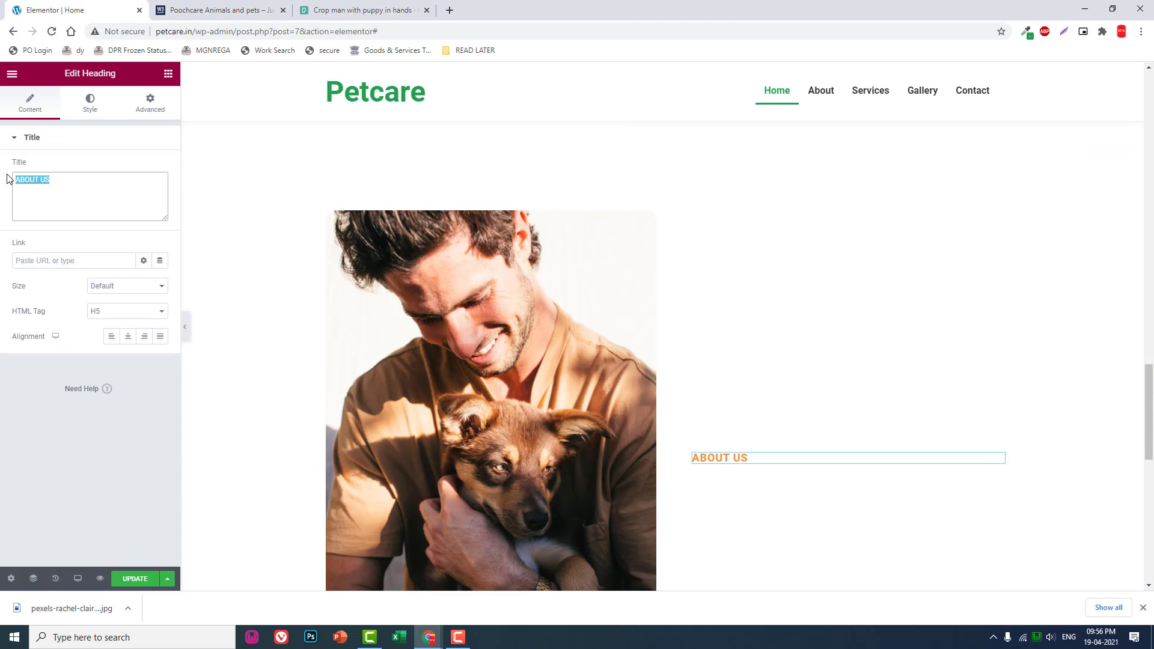
type("WHY")
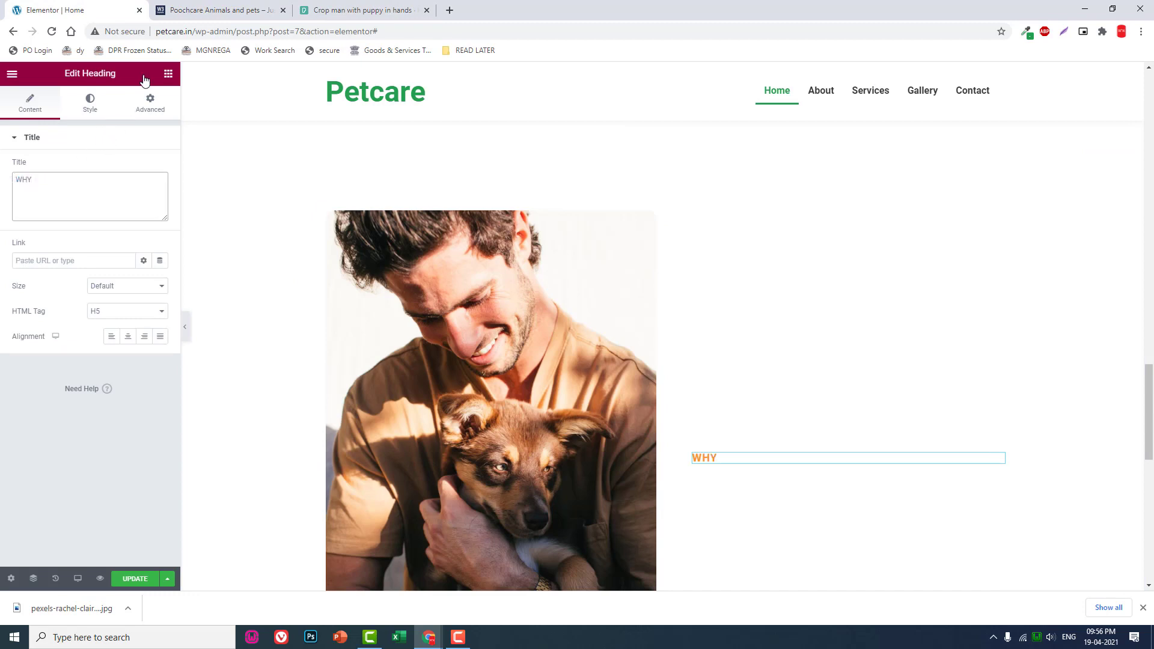
left_click(217, 9)
left_click(61, 10)
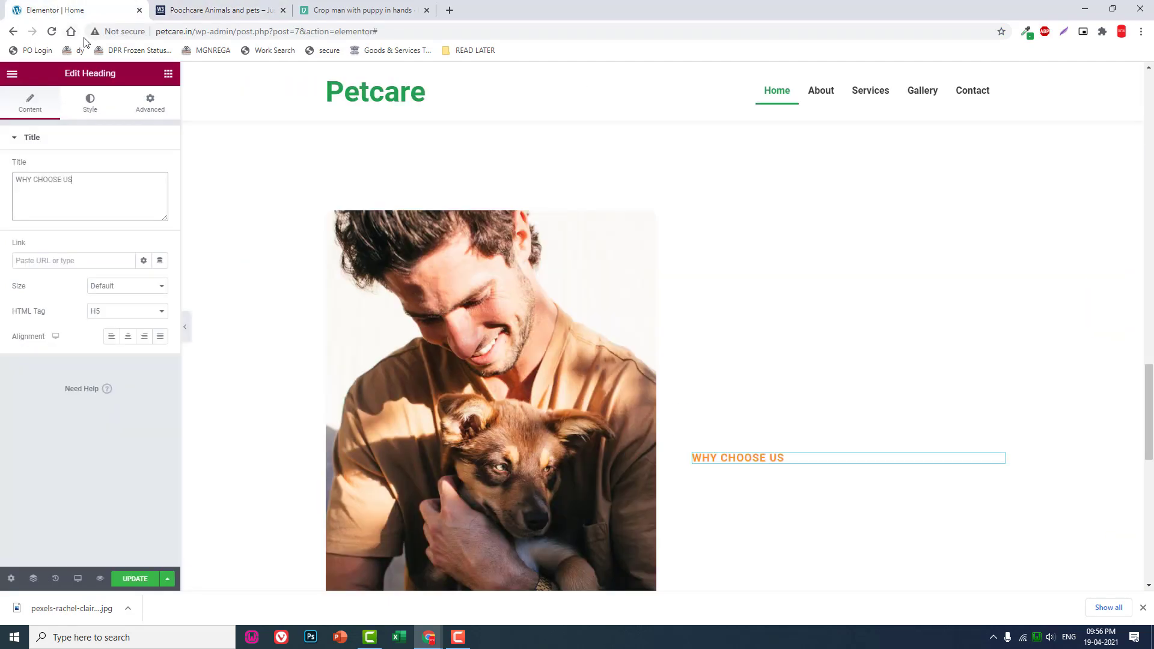
Copy the "We Love Your Pets Like They Are Our Own" heading from the About section and paste it below "WHY CHOOSE US".
left_click(202, 8)
scroll(651, 279, "up", 9)
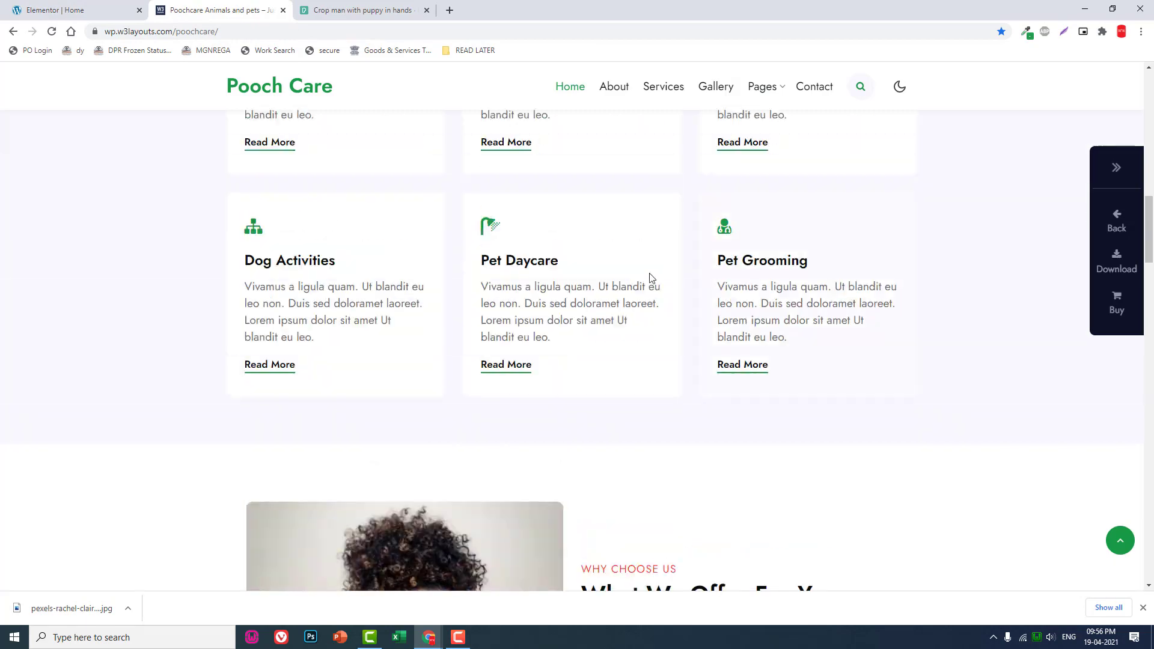
scroll(649, 271, "up", 3)
left_click(60, 9)
scroll(549, 294, "down", 10)
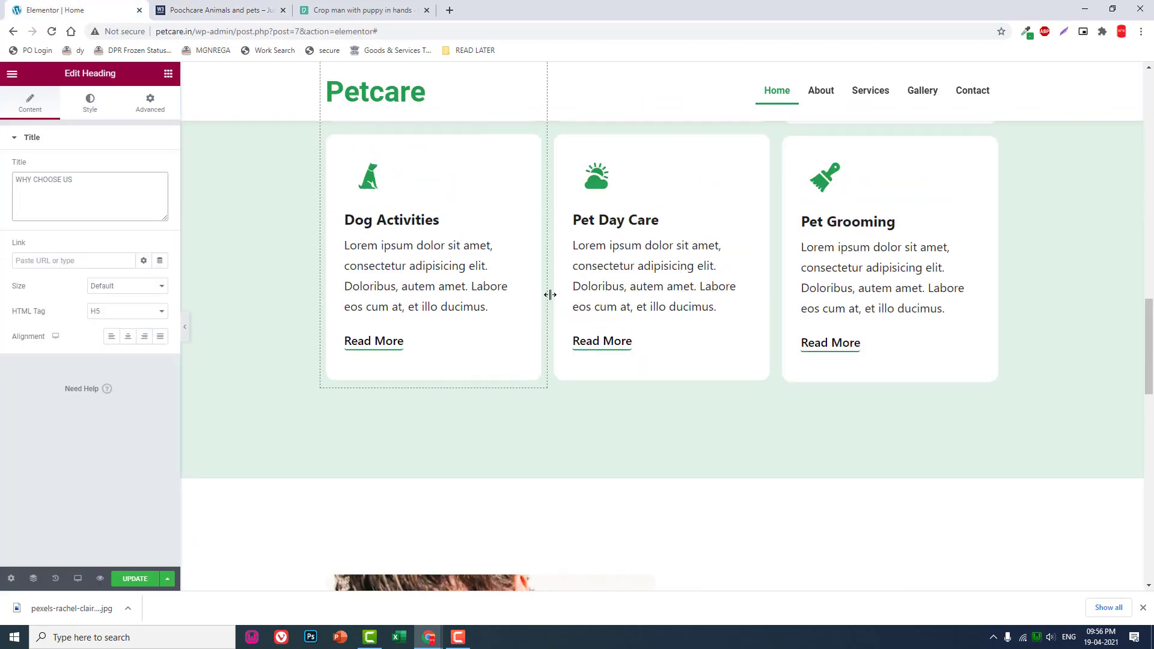
scroll(556, 301, "up", 5)
scroll(556, 301, "up", 5)
scroll(875, 298, "down", 1)
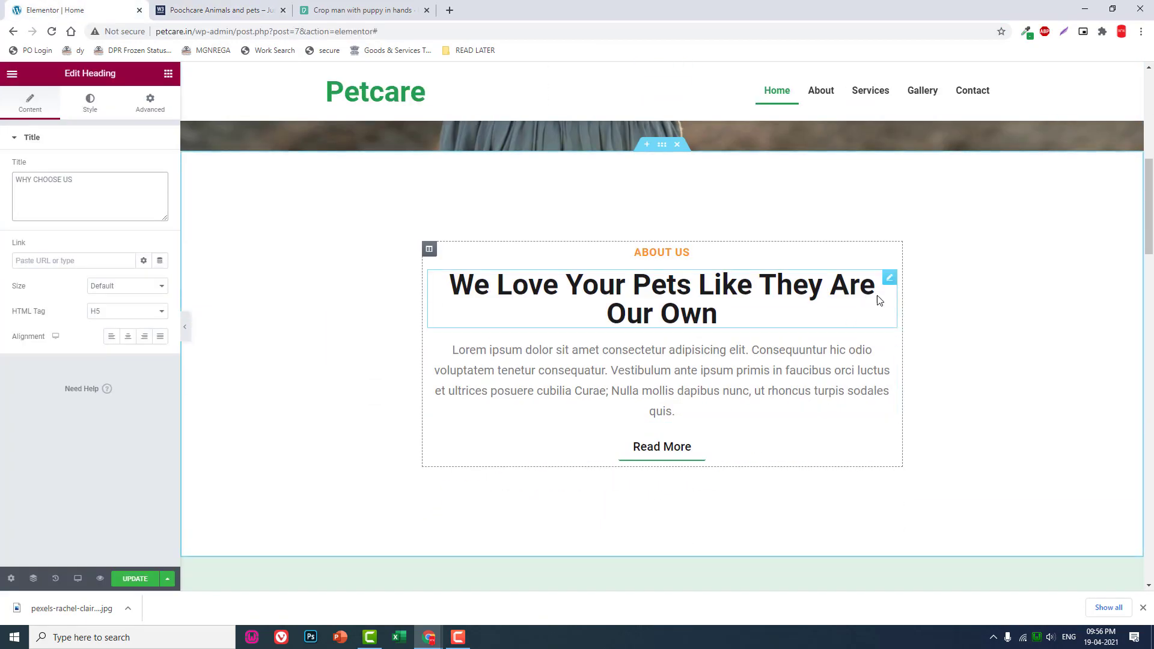
right_click(890, 285)
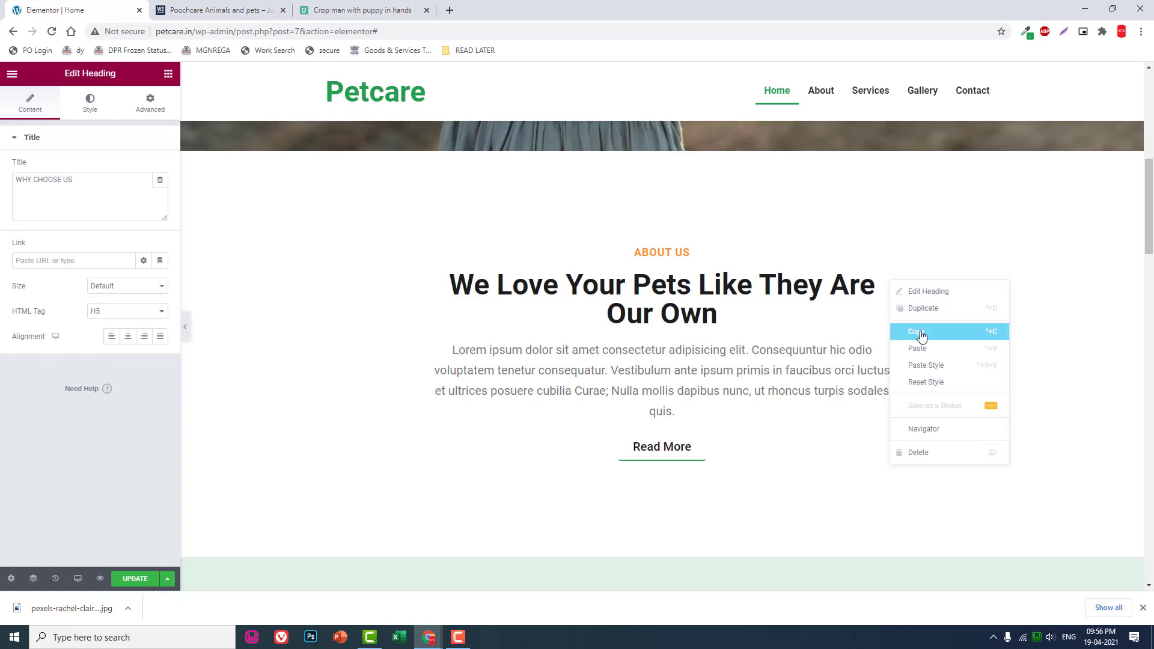
left_click(922, 335)
scroll(835, 396, "down", 10)
right_click(755, 467)
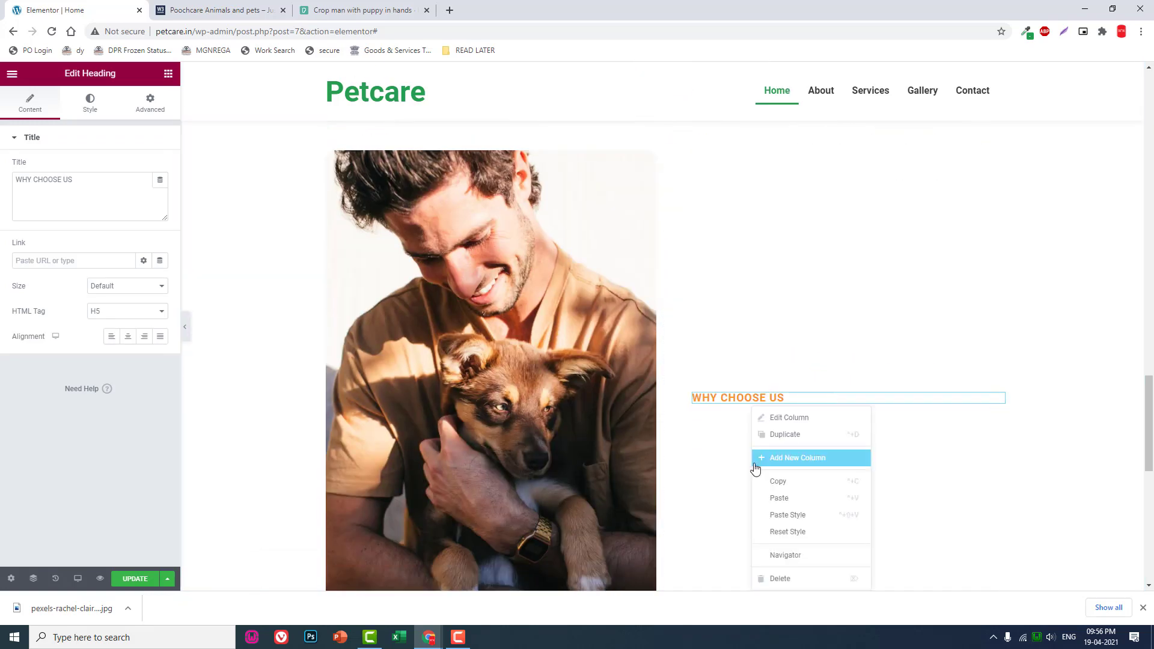
left_click(780, 498)
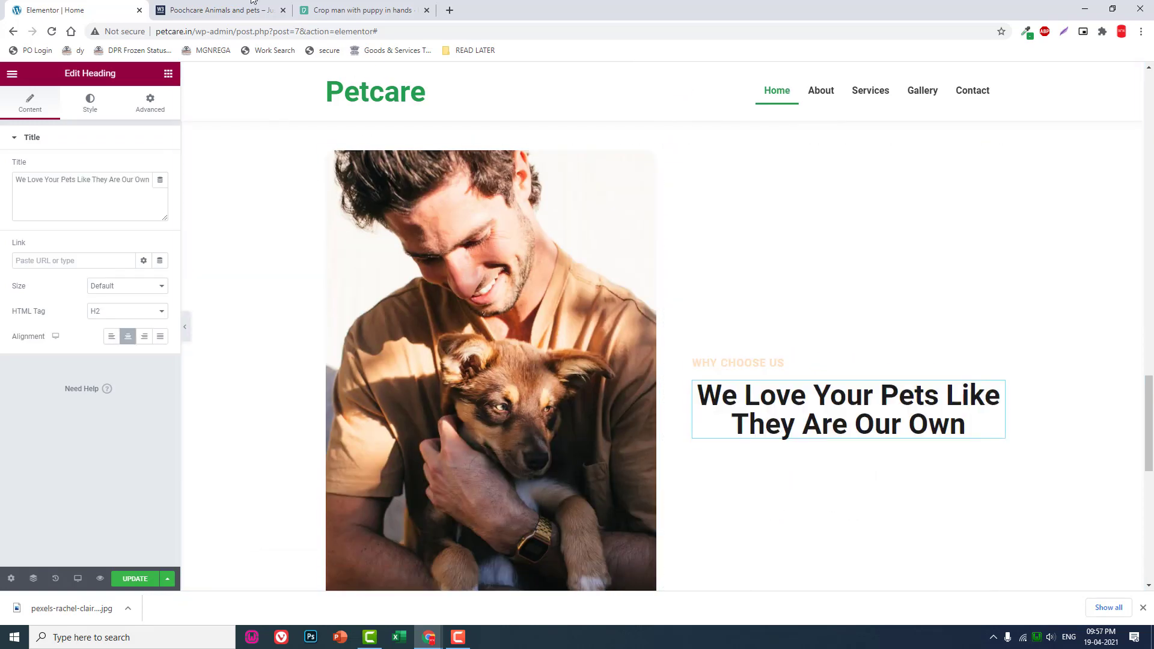
Left-align the pasted large heading and replace its title with "What We Offer For You" copied from the Pooch Care reference site.
left_click(111, 336)
left_click(217, 10)
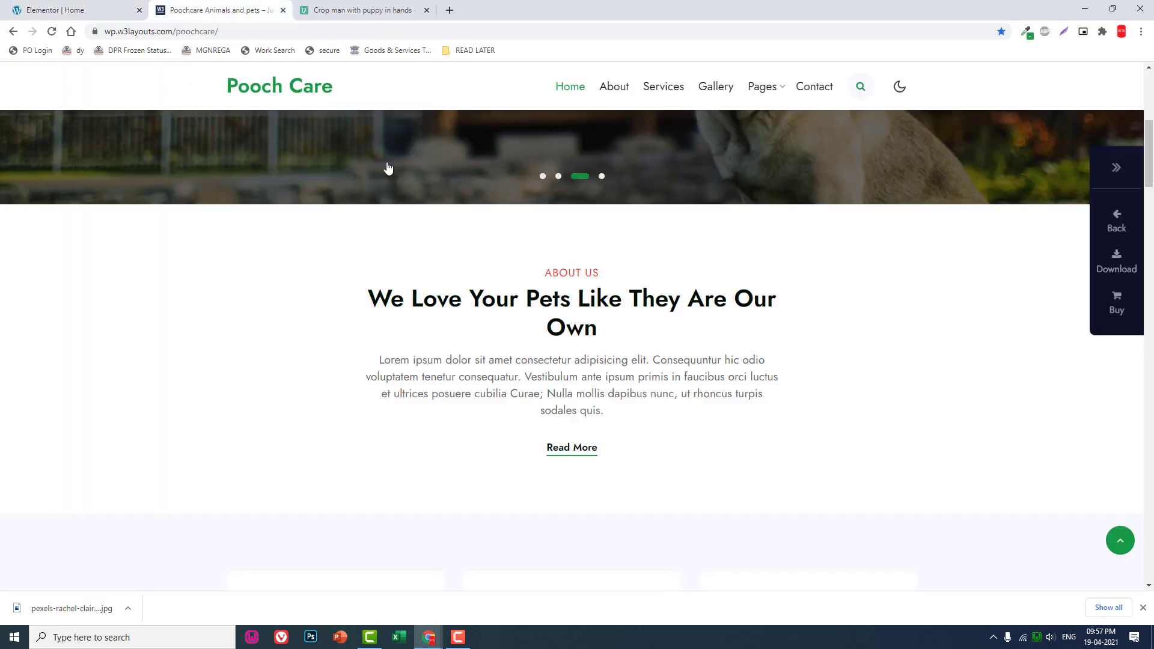
scroll(632, 364, "down", 14)
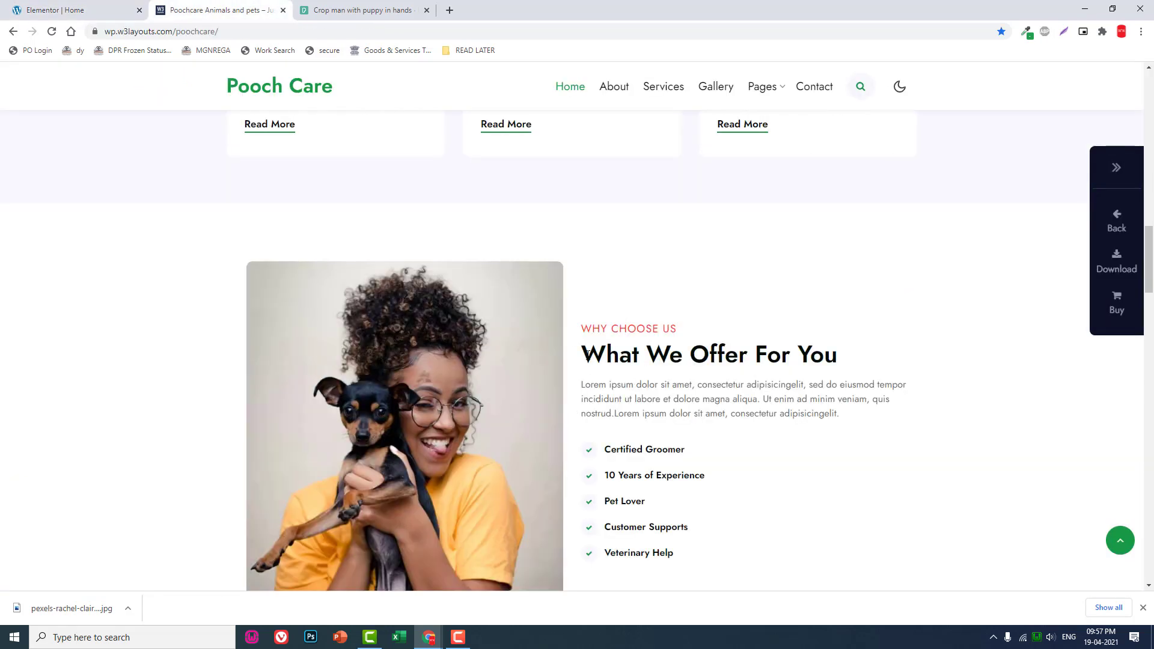
left_click_drag(587, 354, 874, 358)
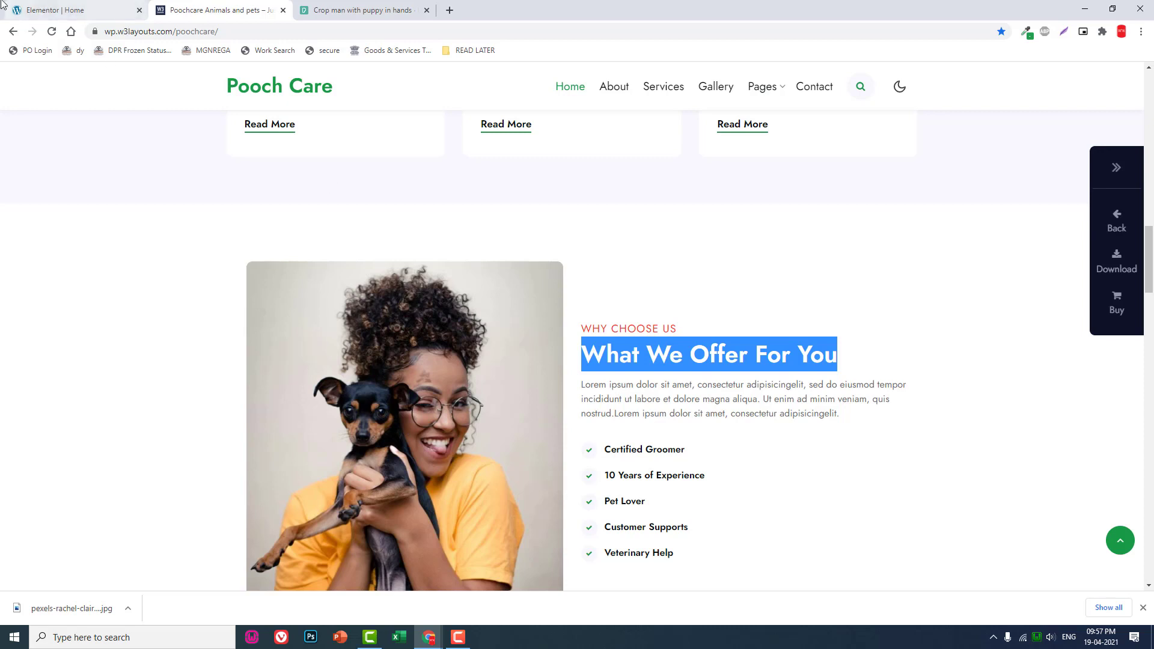
left_click(118, 9)
left_click(137, 181)
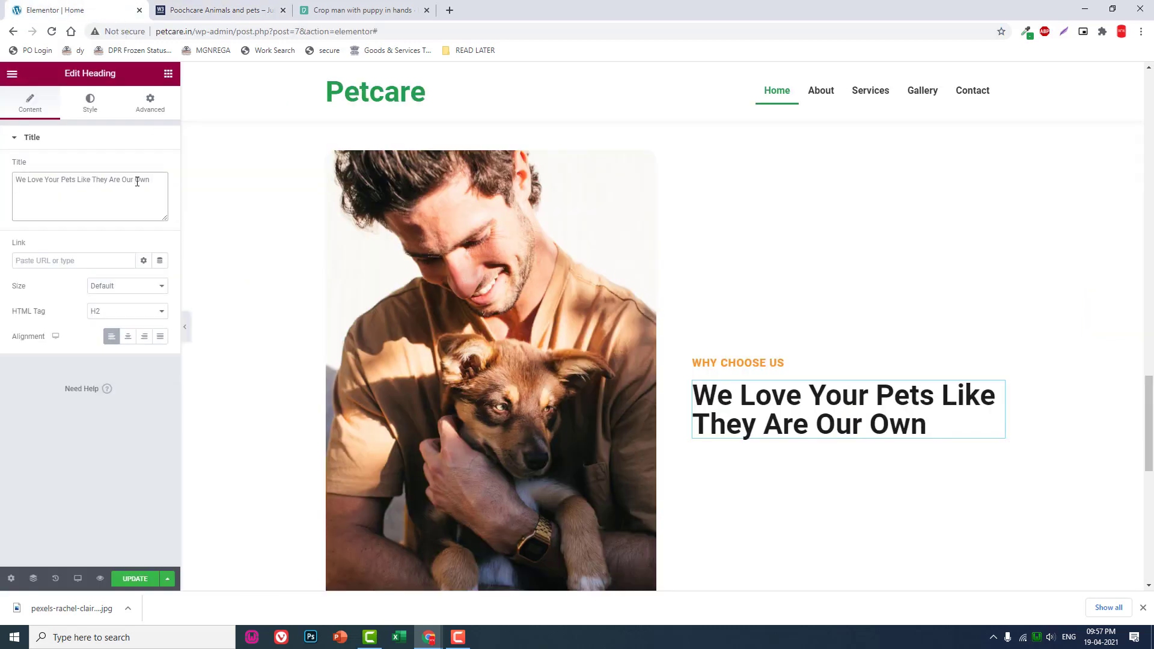
key("ctrl+a")
key("ctrl+v")
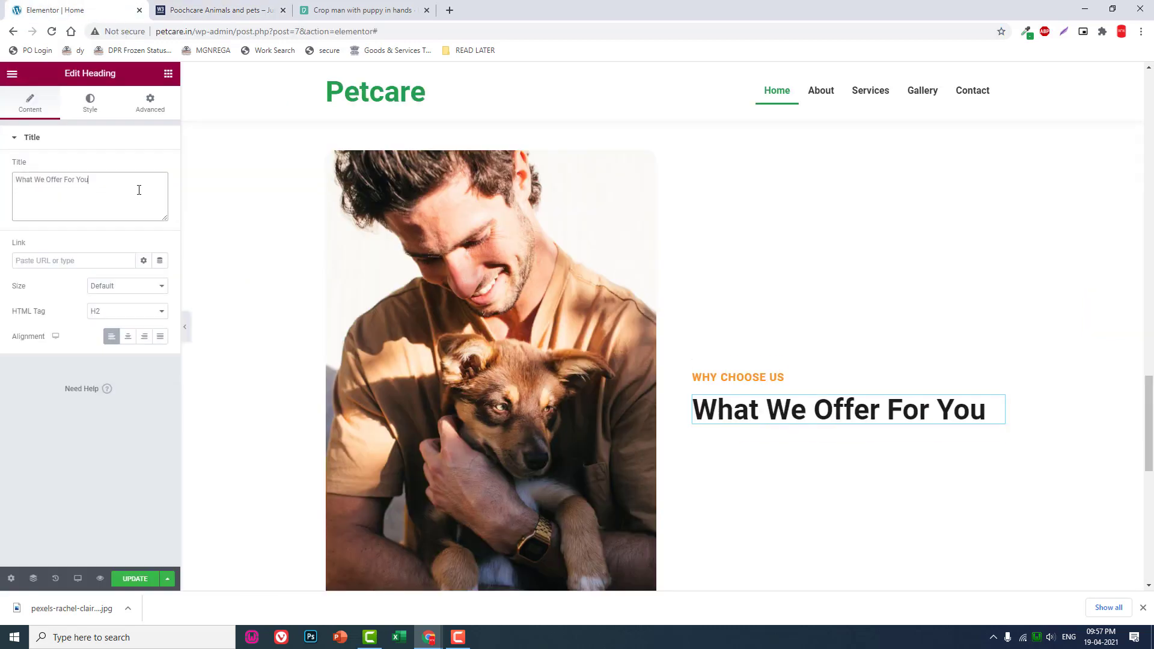
Add a Text Editor widget with its default text directly below the "What We Offer For You" heading.
left_click(168, 6)
left_click(110, 5)
left_click(167, 78)
left_click_drag(131, 241, 837, 412)
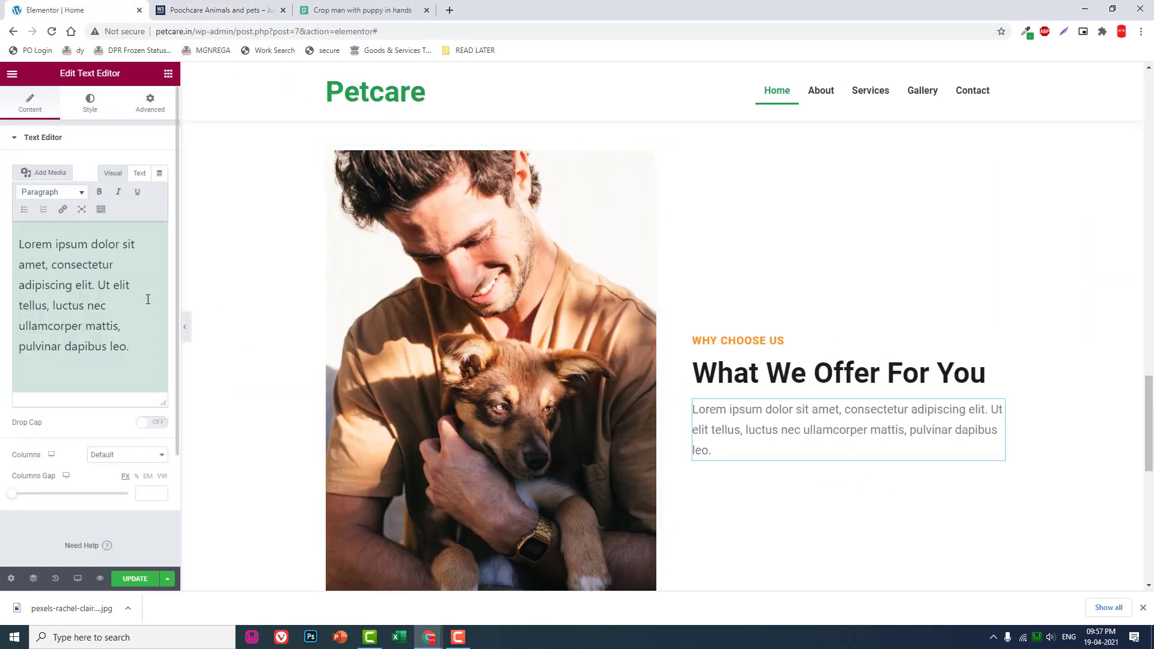
Check the Pooch Care checklist, then add an Icon List widget directly below the lorem ipsum paragraph on the Petcare page.
left_click(231, 10)
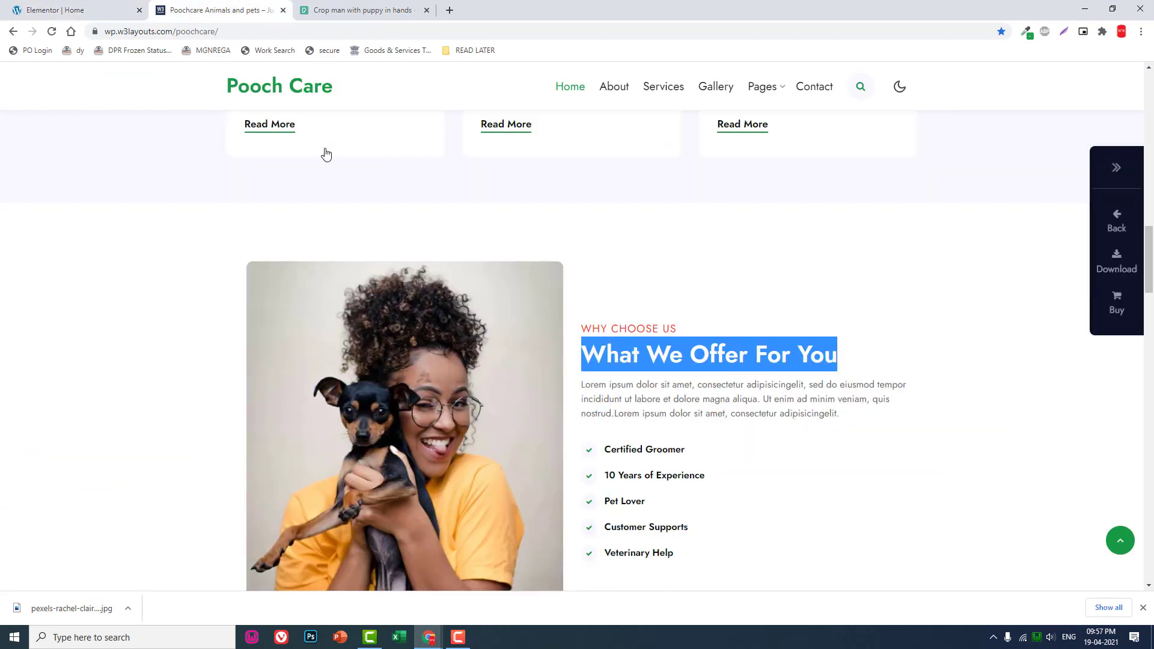
left_click(81, 11)
left_click(167, 74)
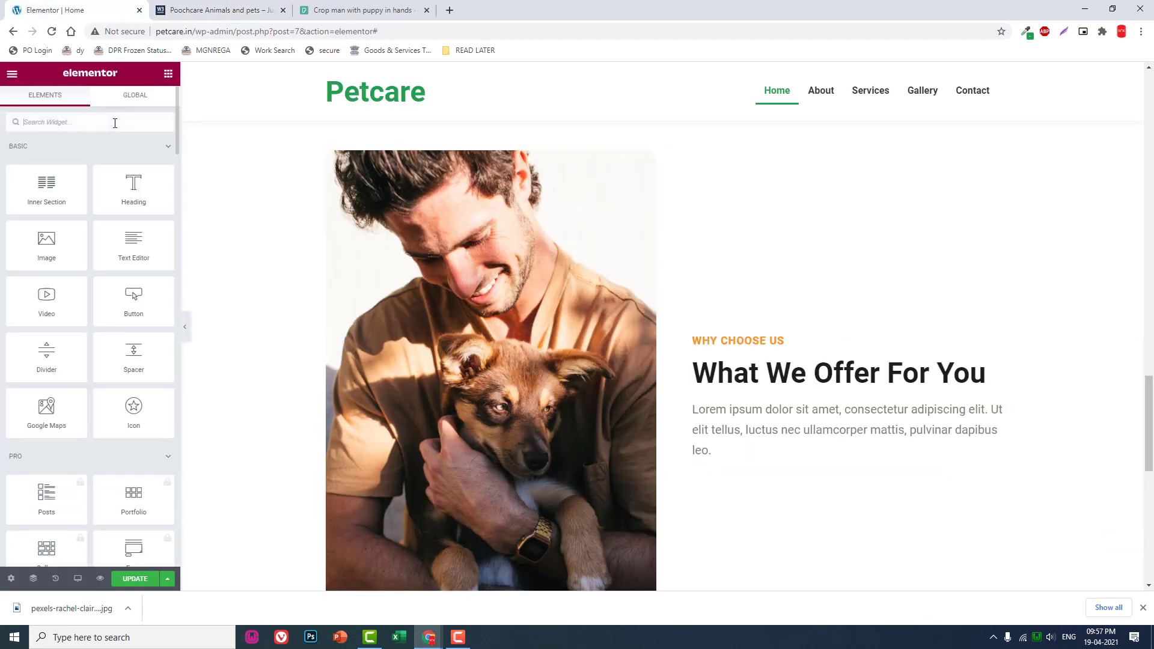
left_click(115, 123)
type("ICO")
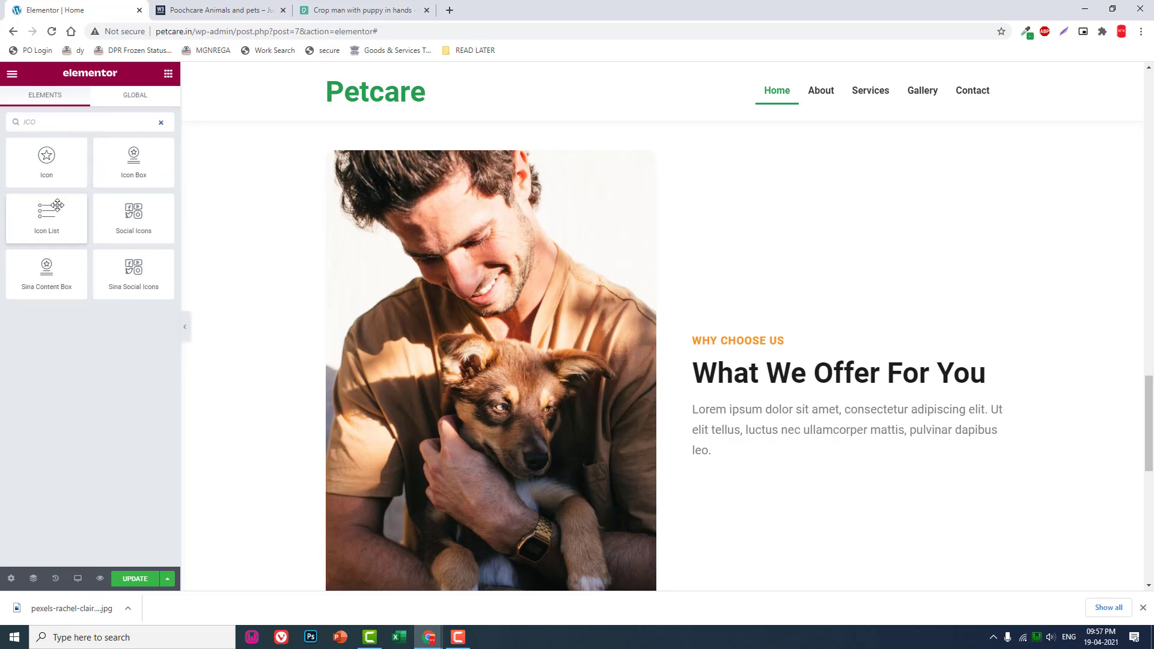
left_click_drag(53, 208, 788, 455)
Replace the first list item's icon with the solid check circle, then compare it with the Pooch Care checklist.
left_click(55, 211)
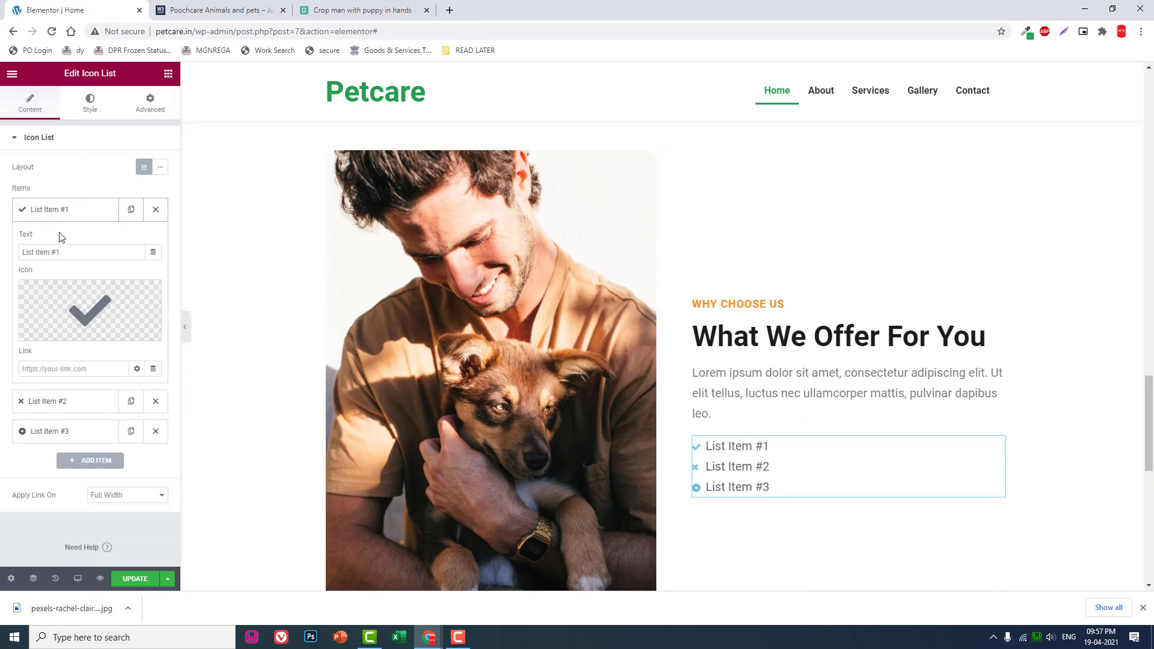
left_click(74, 300)
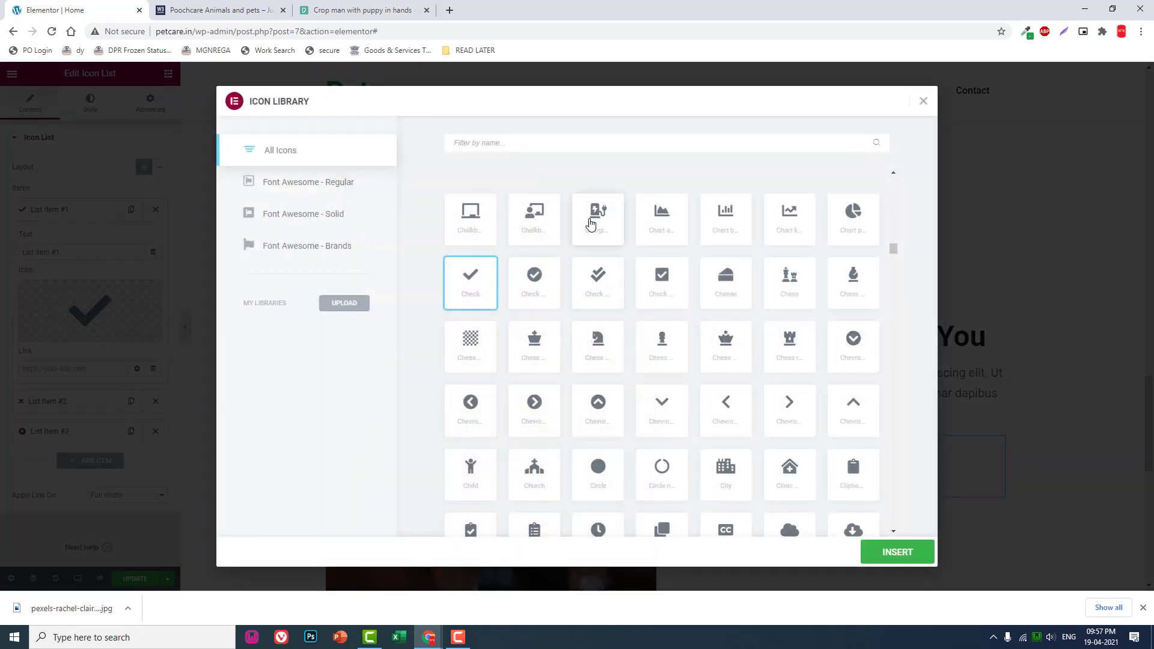
left_click(544, 291)
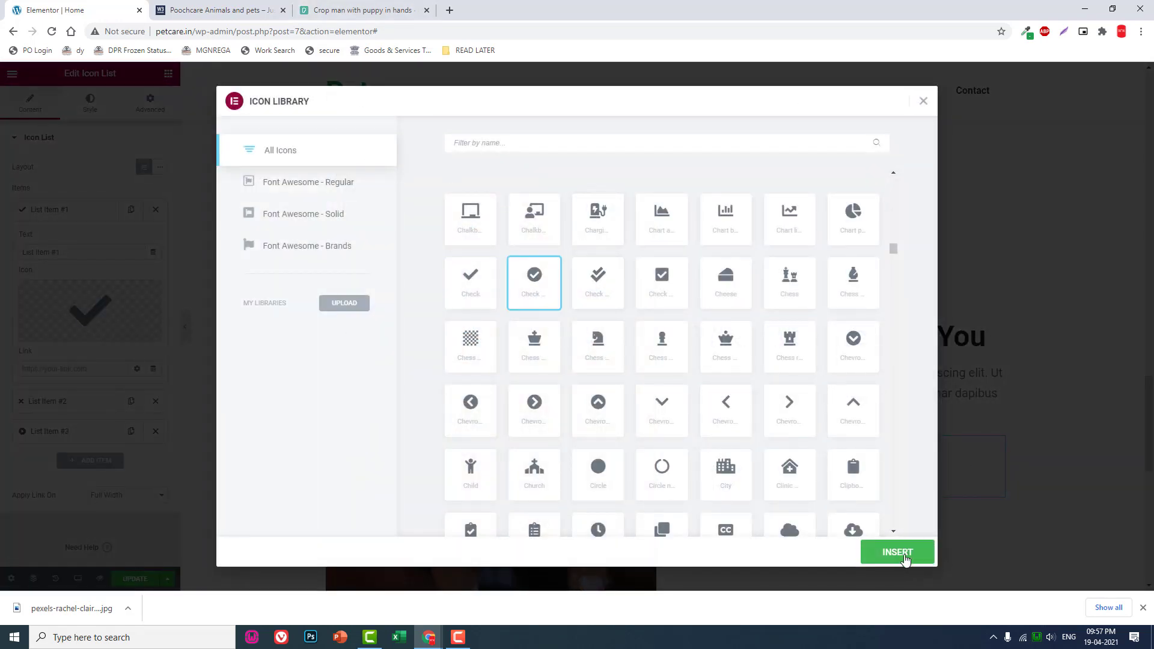
left_click(904, 553)
left_click(216, 11)
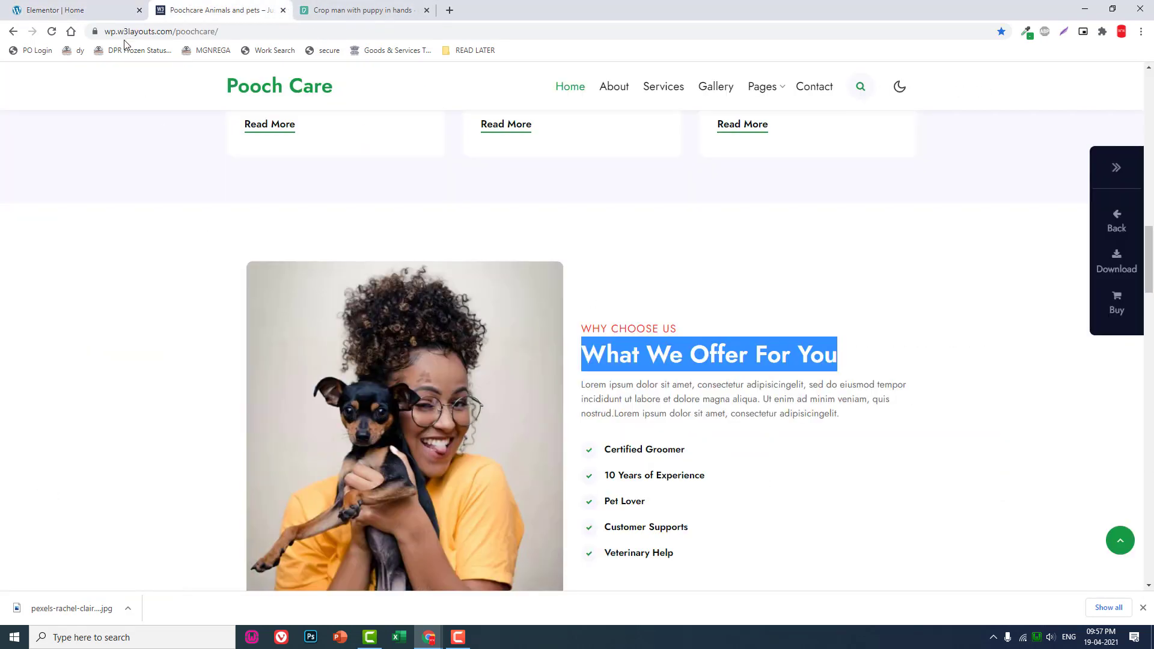
left_click(81, 8)
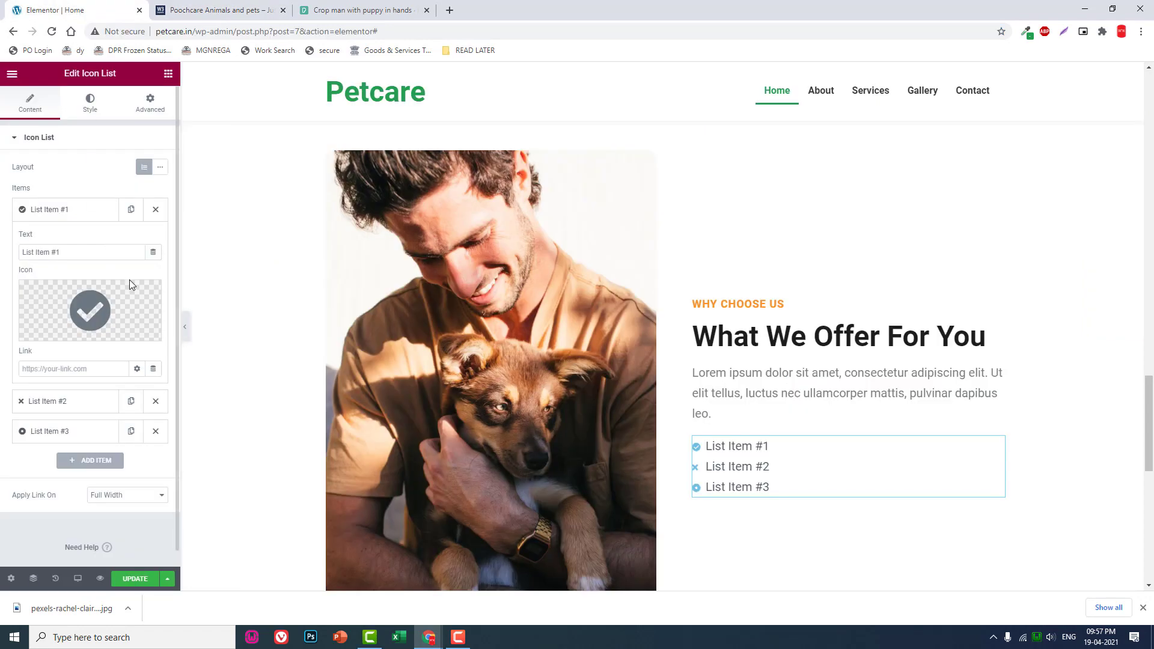
Set the icon list's icon color to the green rgb(36, 159, 79) copied from the browser color picker's picked color history.
left_click(90, 107)
left_click(63, 274)
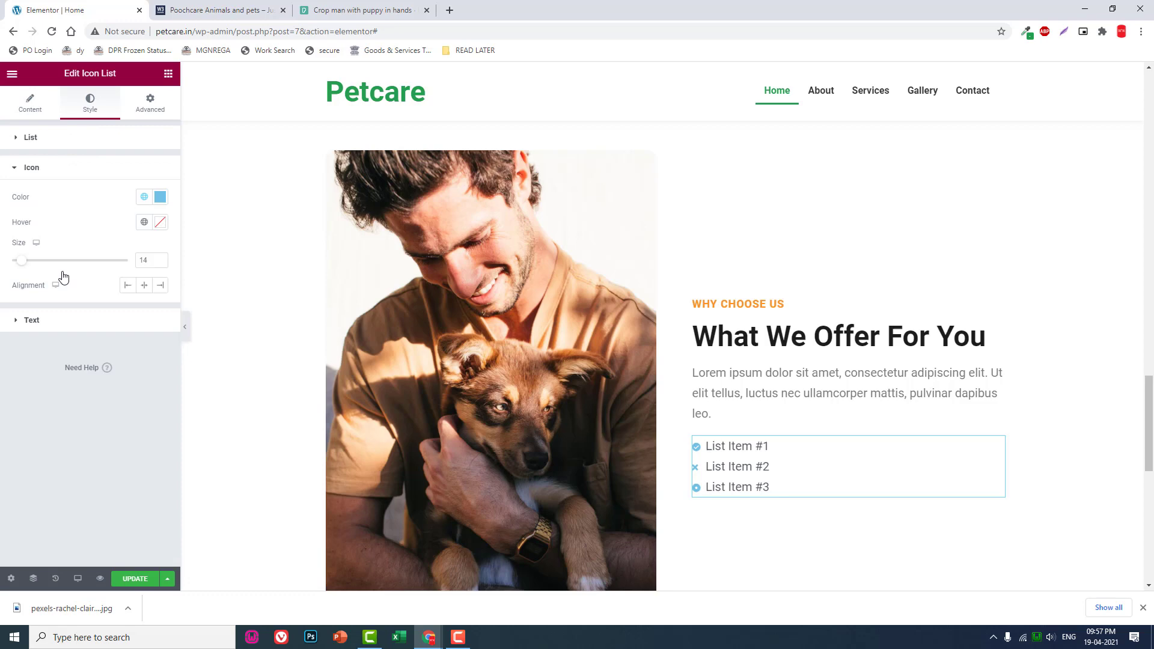
left_click(159, 199)
key("ctrl+v")
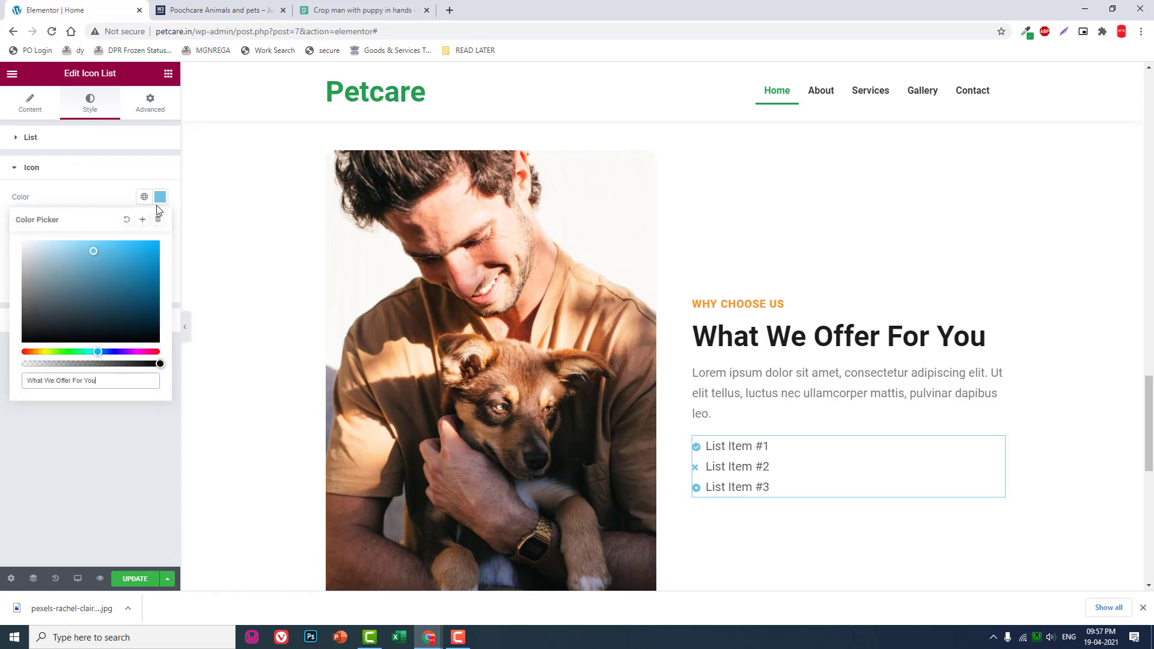
left_click_drag(119, 377, 3, 382)
key("BackSpace")
left_click(1027, 33)
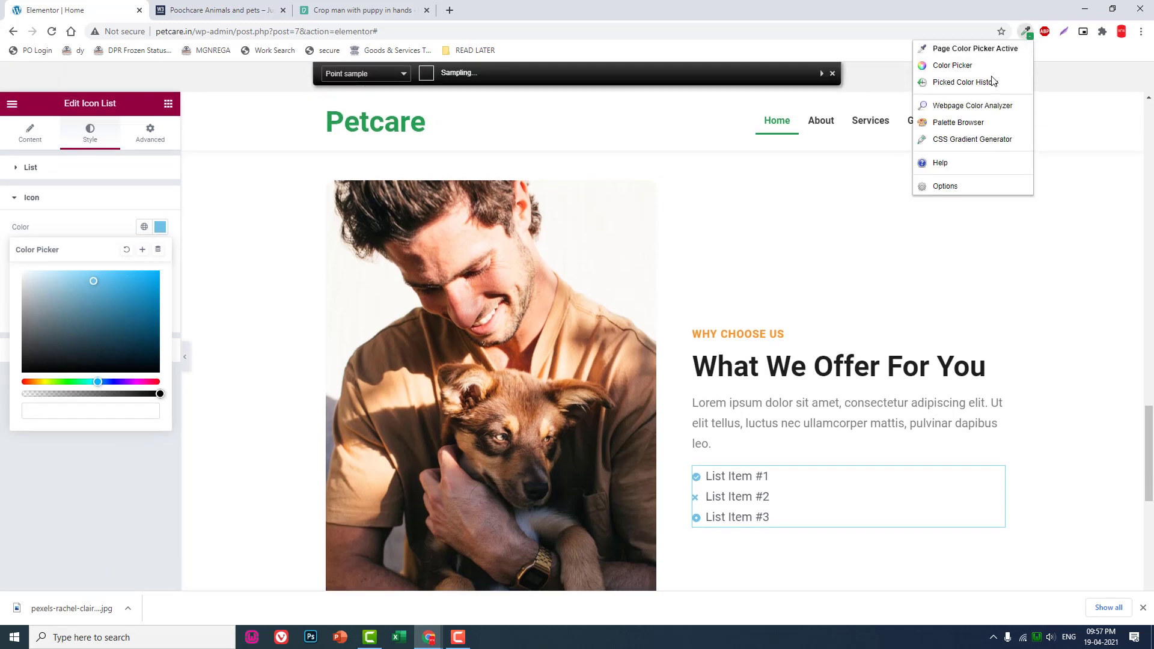
left_click(985, 84)
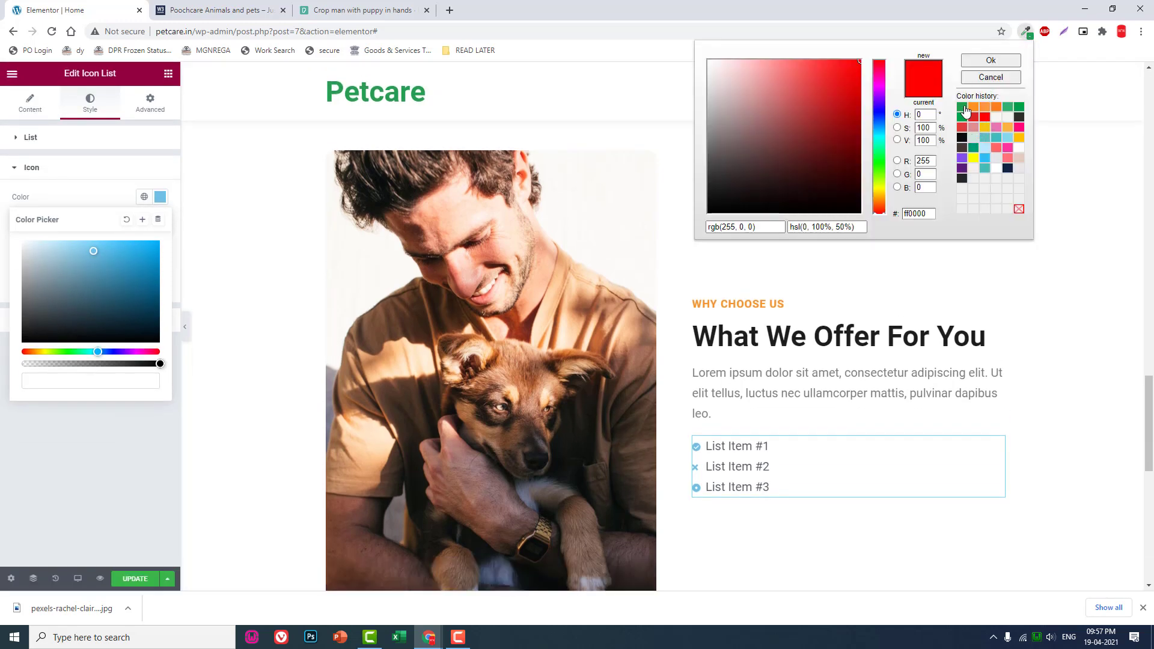
left_click(965, 108)
double_click(910, 213)
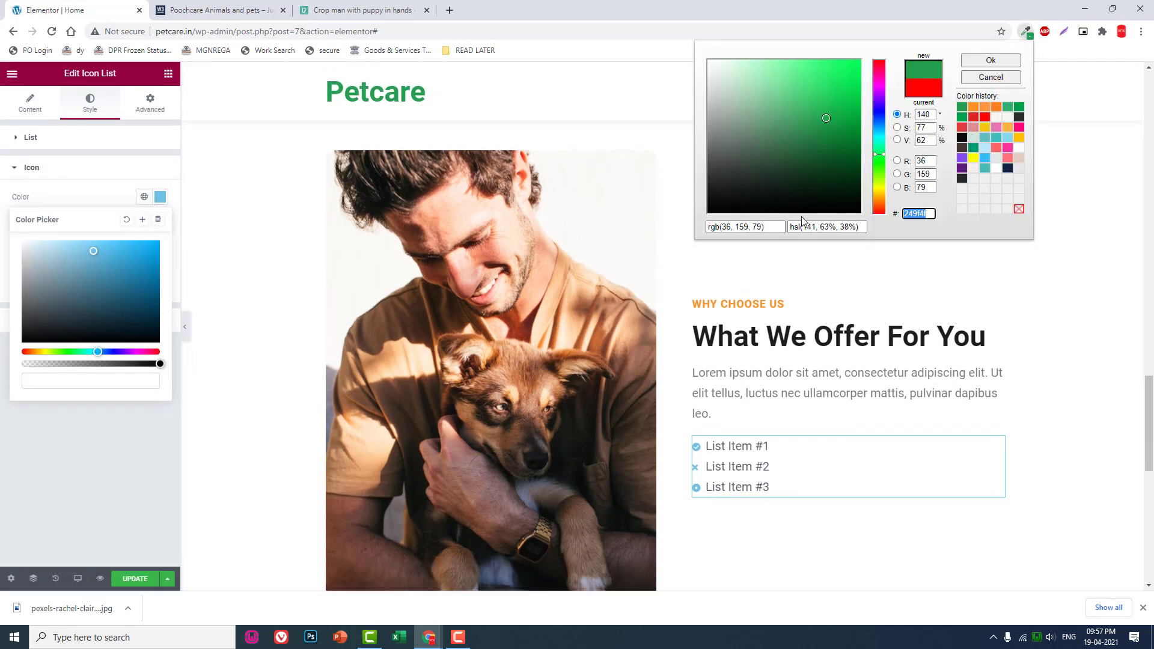
left_click(63, 389)
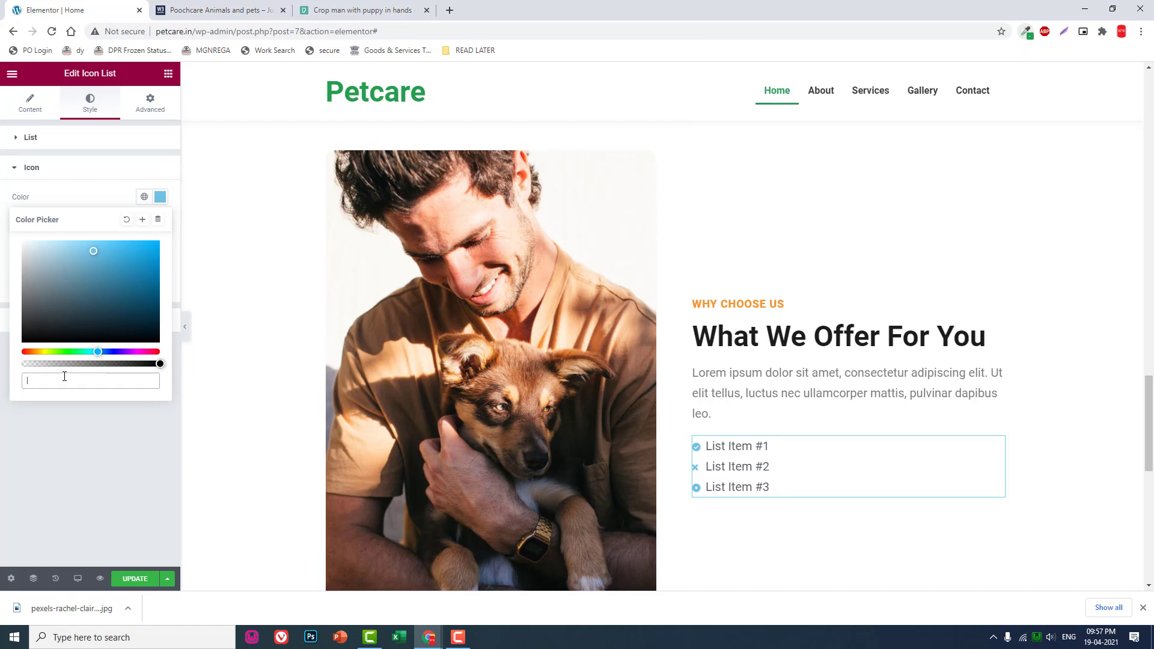
key("ctrl+v")
left_click(60, 457)
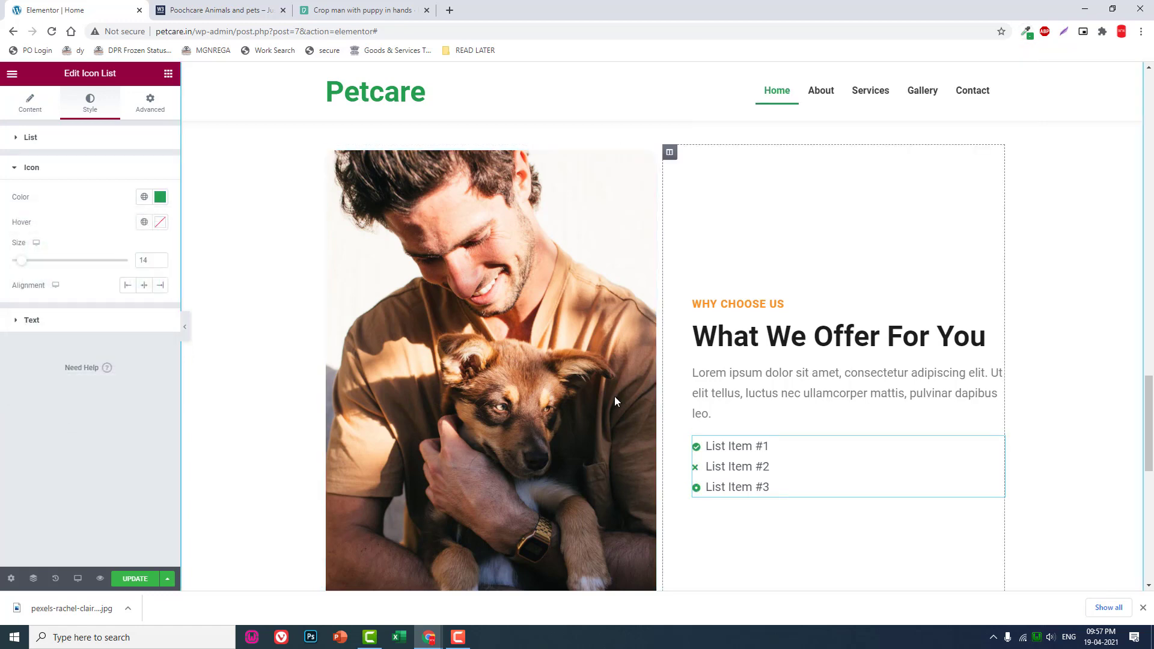
Compare the checklist icons with Pooch Care and switch the first list item's icon to the outlined check circle.
left_click(217, 10)
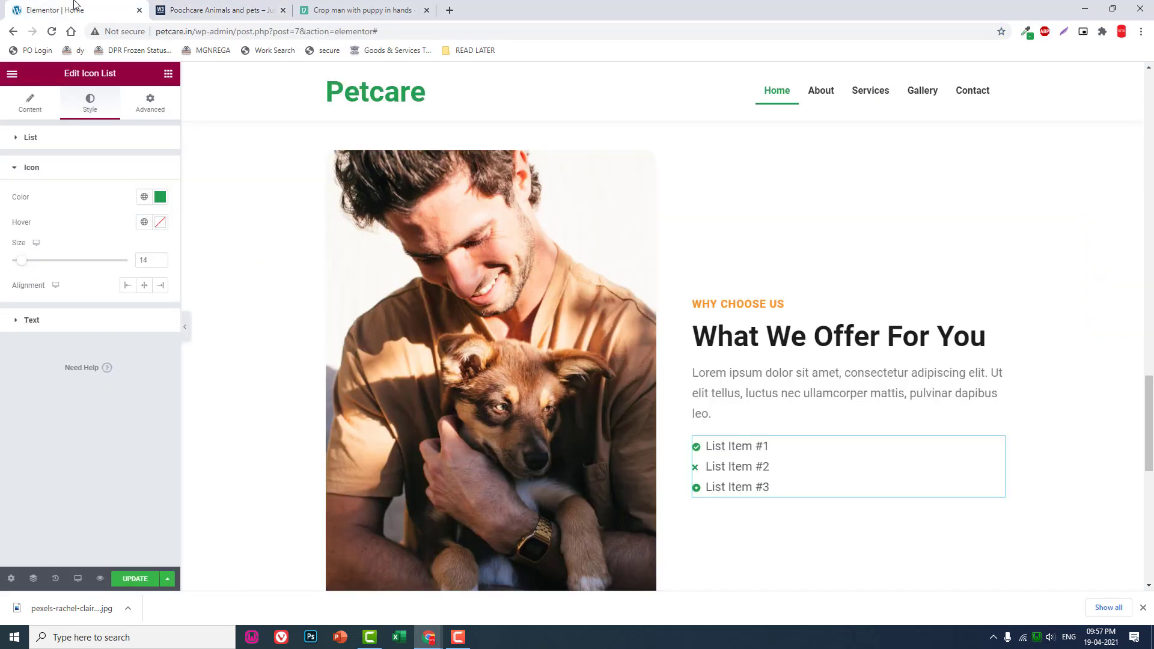
left_click(77, 7)
left_click(37, 110)
left_click(66, 207)
left_click(89, 311)
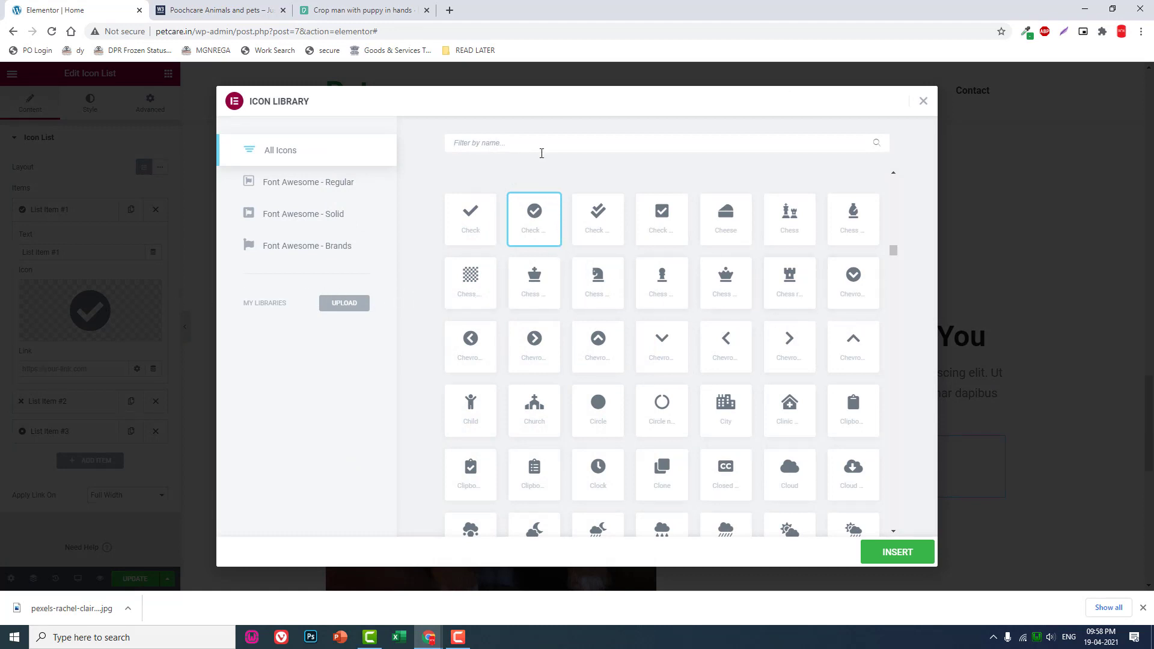
type("cg")
key("BackSpace")
key("BackSpace")
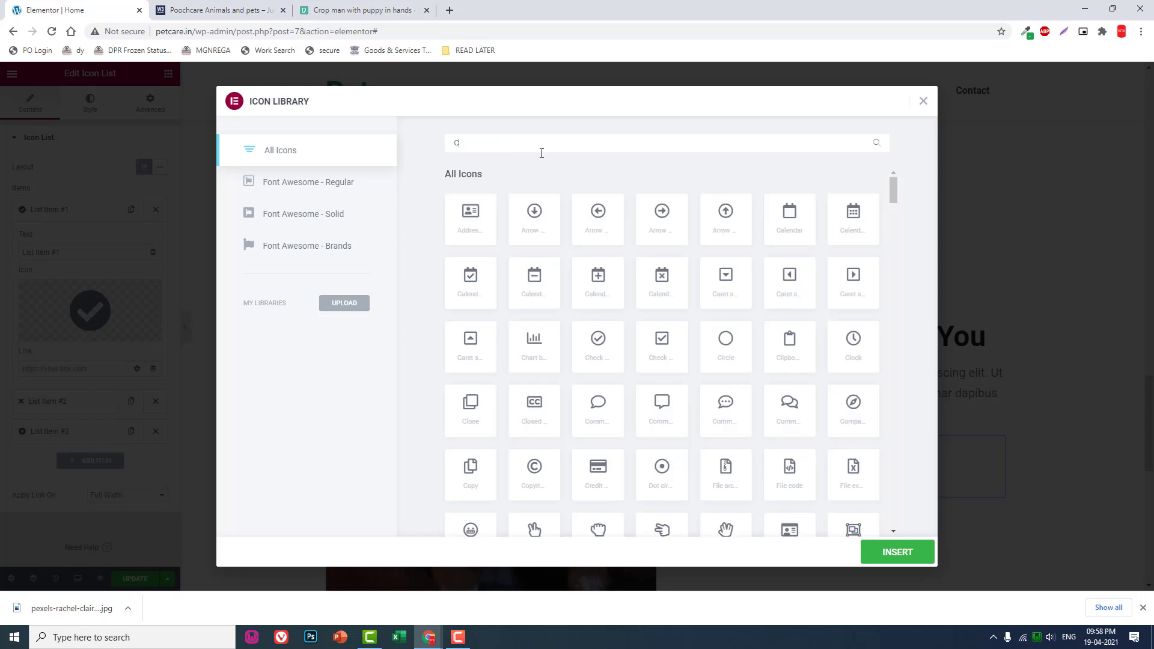
type("cg")
key("BackSpace")
key("BackSpace")
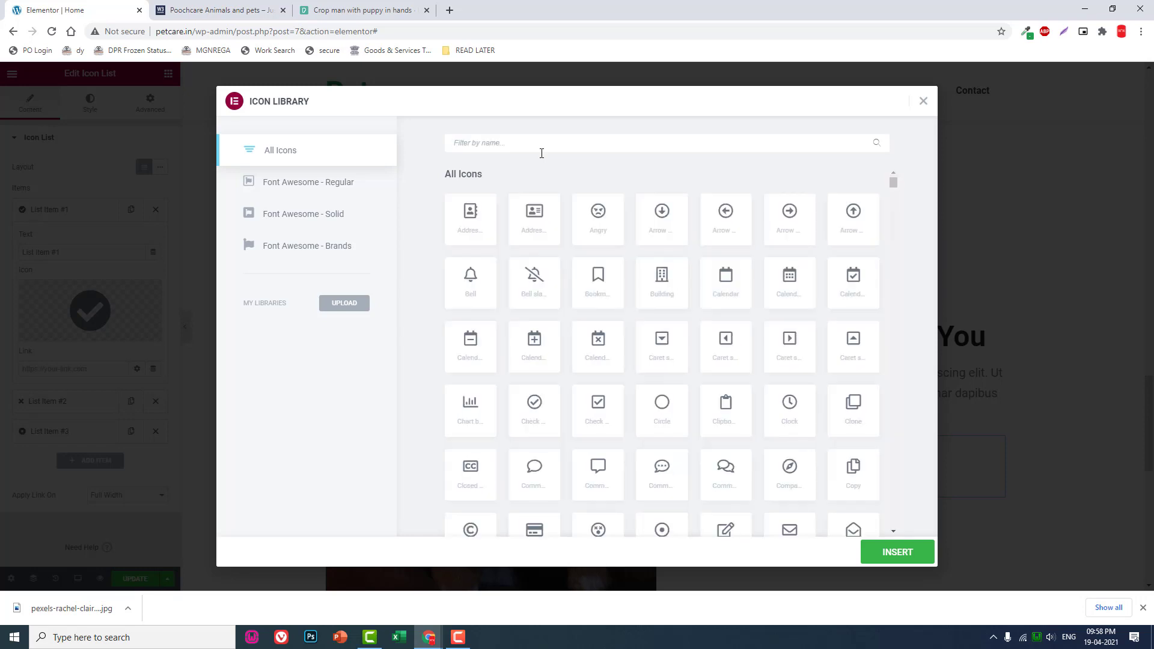
type("CHE")
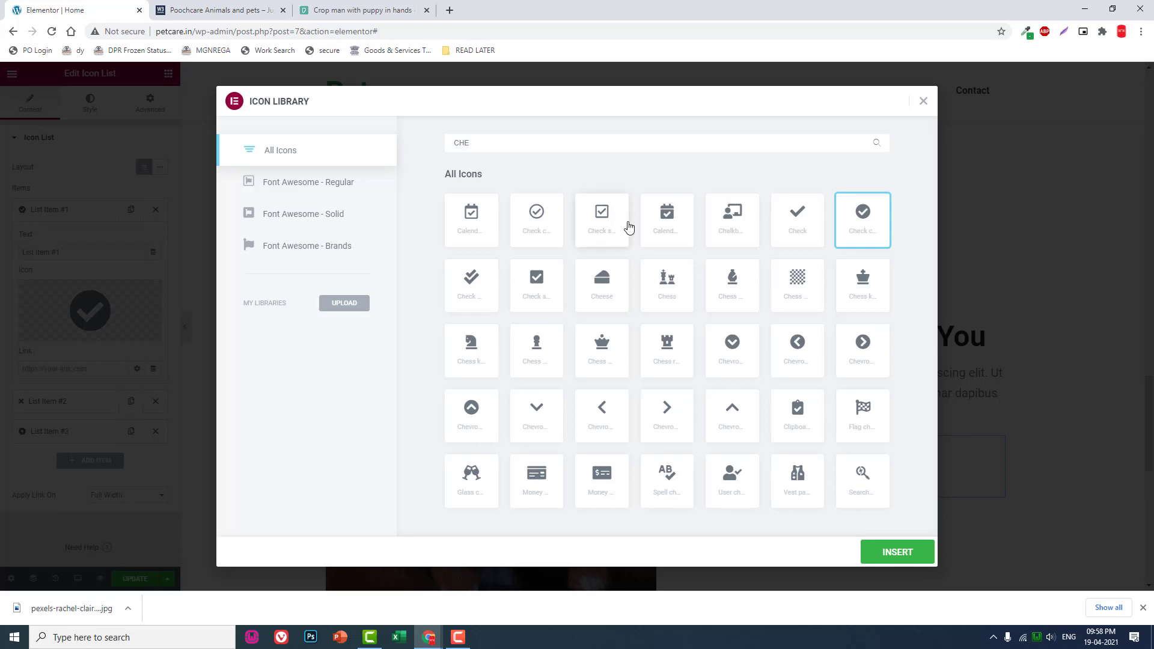
left_click(546, 215)
left_click(899, 553)
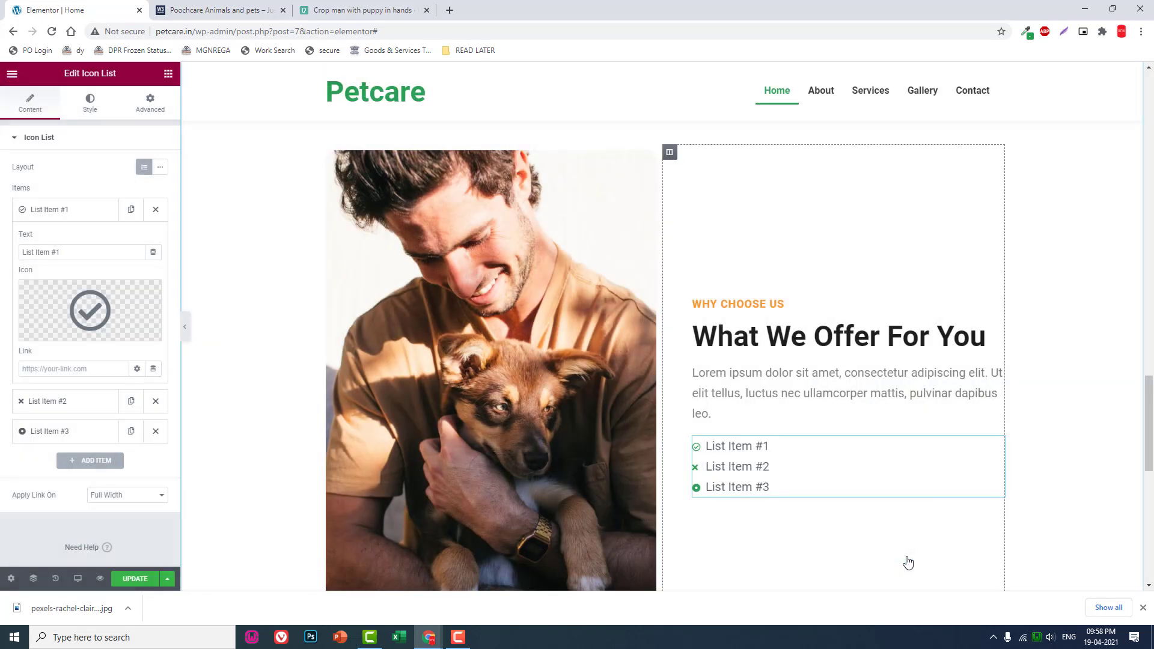
Search the icon library for "CHECK" and set the first list item's icon to the solid check circle.
left_click(95, 308)
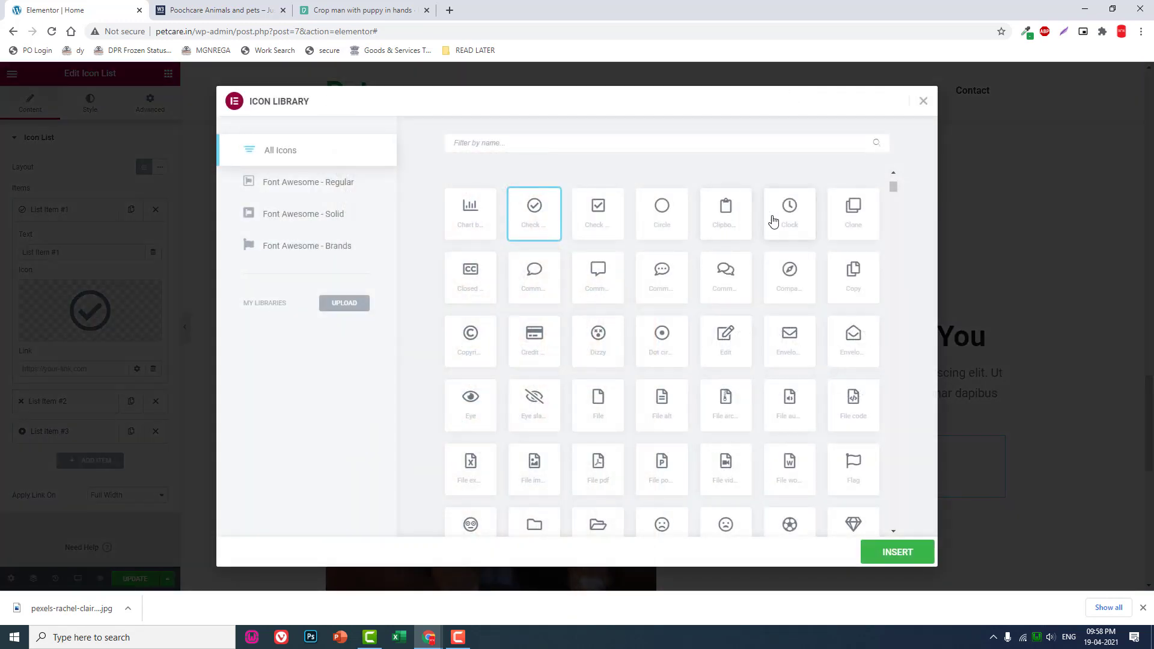
left_click(531, 148)
type("CHECK")
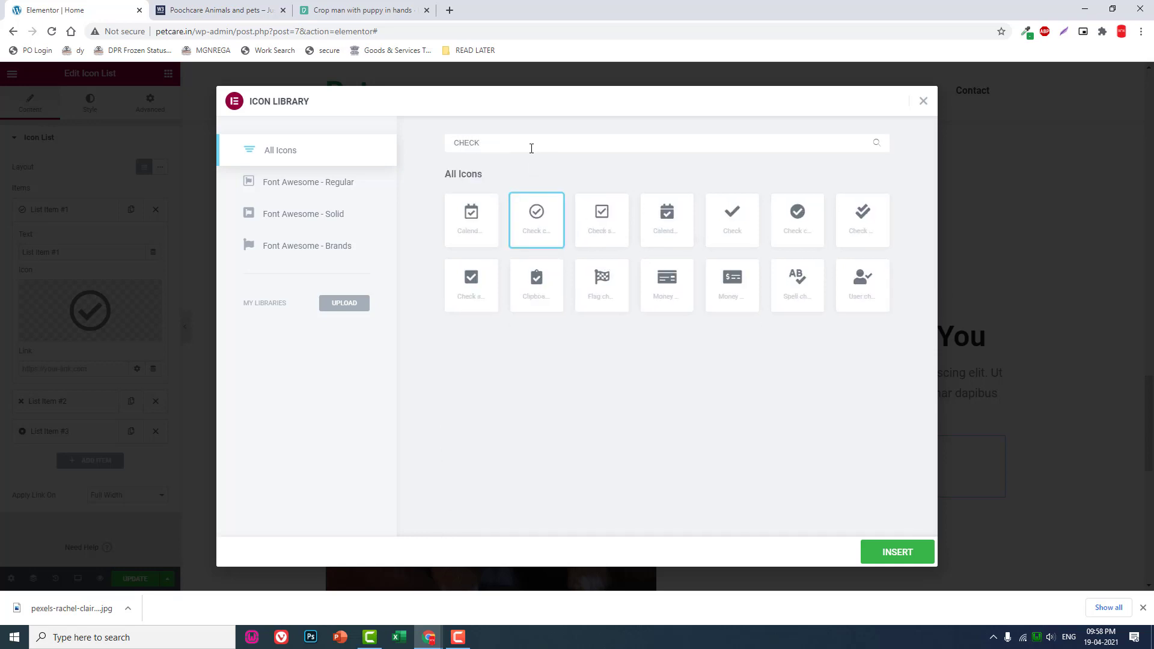
left_click(801, 227)
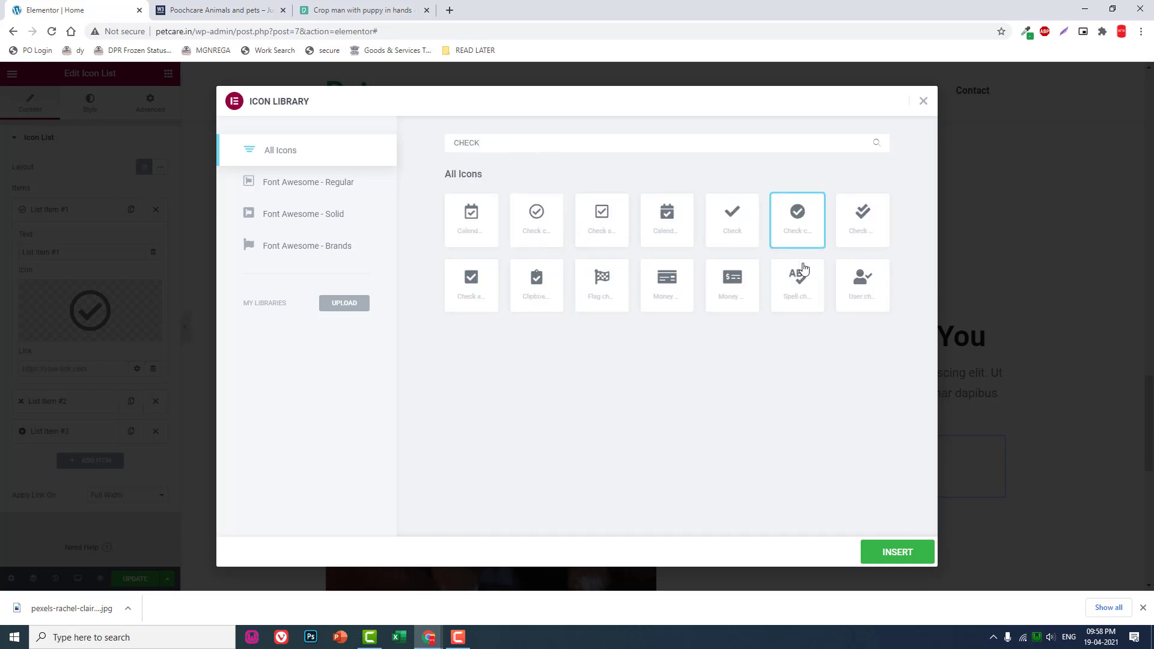
left_click(869, 554)
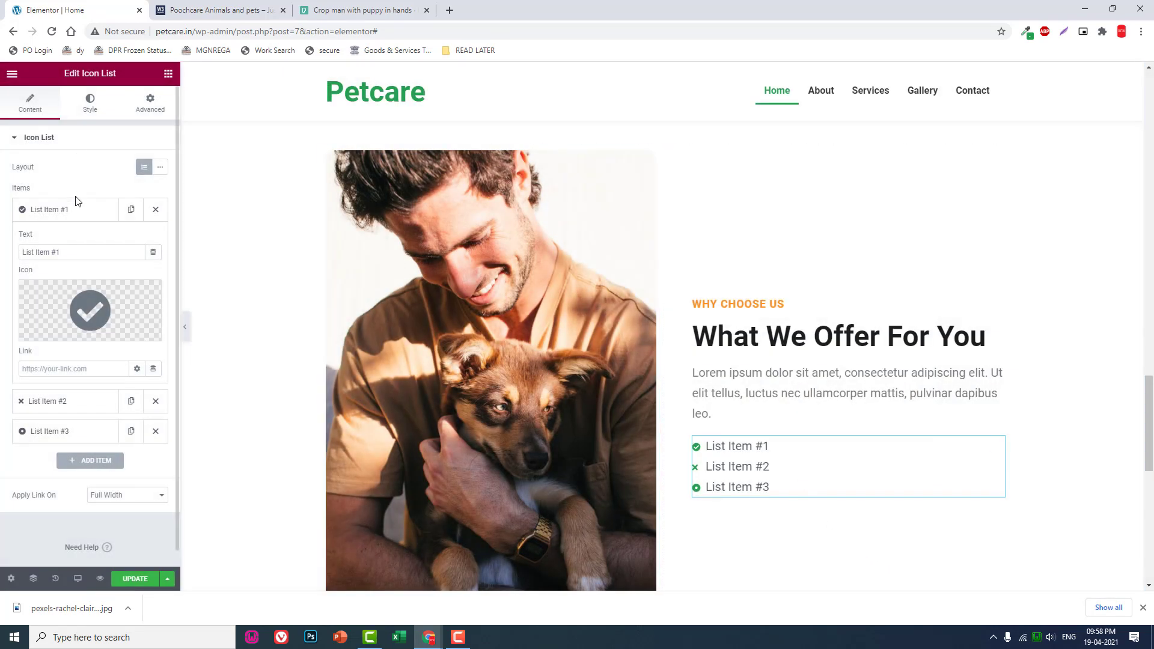
mouse_move(90, 303)
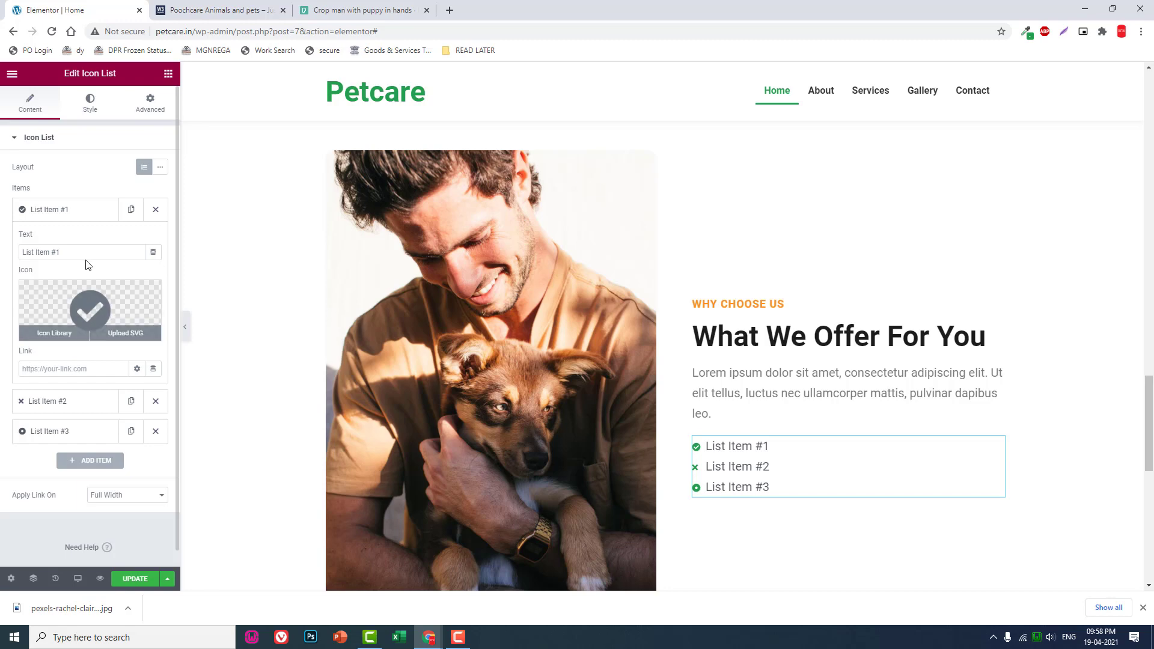
left_click(91, 102)
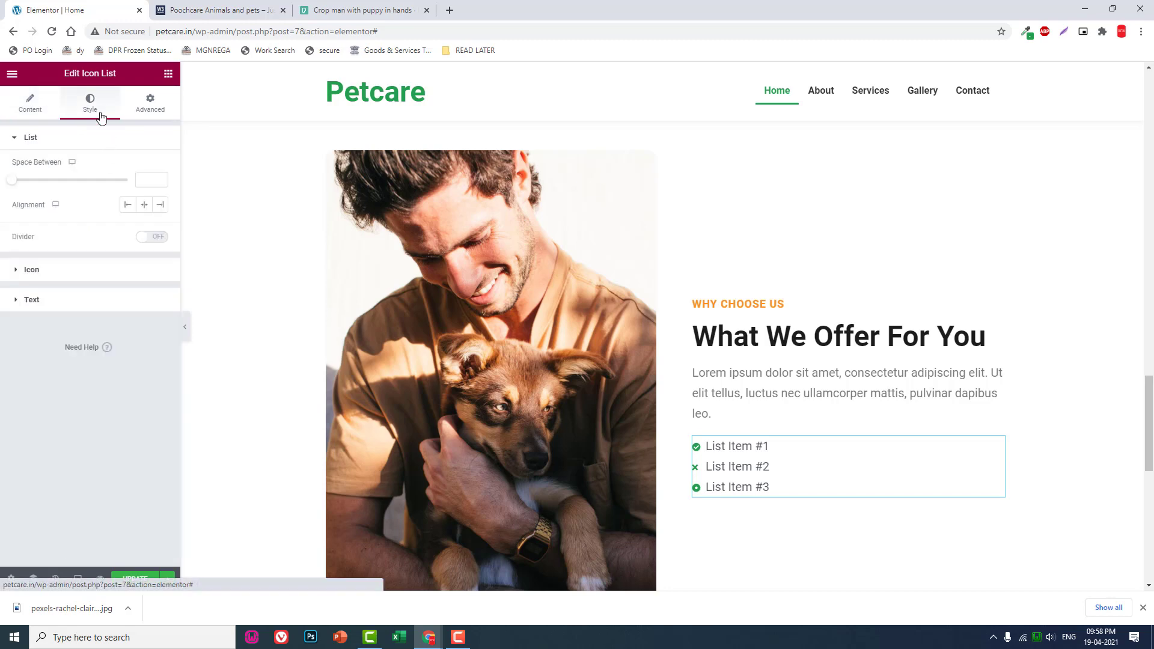
left_click(63, 271)
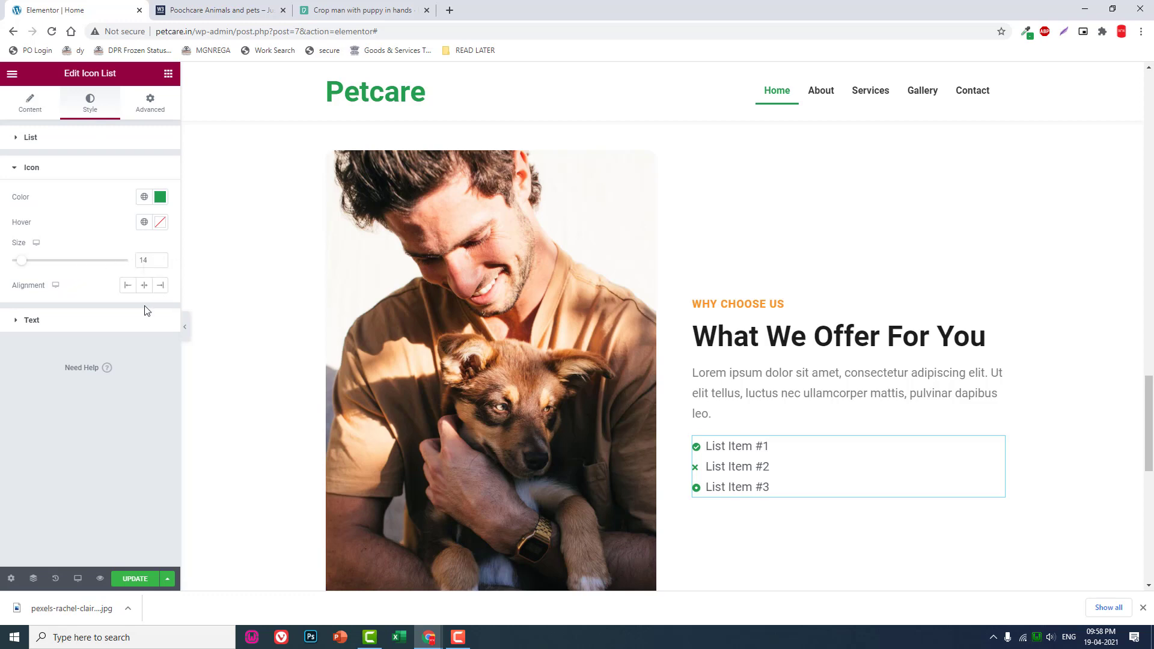
Delete "List Item #2" and "List Item #3" from the icon list, keeping only the first item.
left_click(27, 114)
left_click(155, 239)
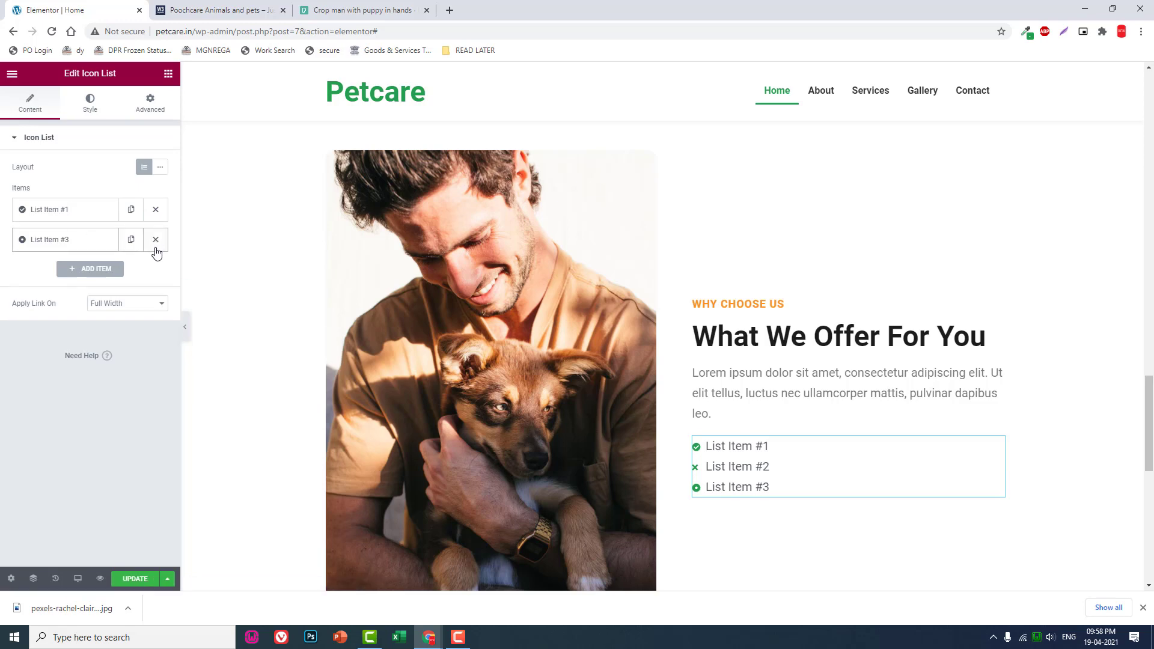
left_click(155, 239)
Replace the remaining list item's text with "Certified Groomer" copied from the Pooch Care reference site.
left_click(95, 211)
left_click(273, 10)
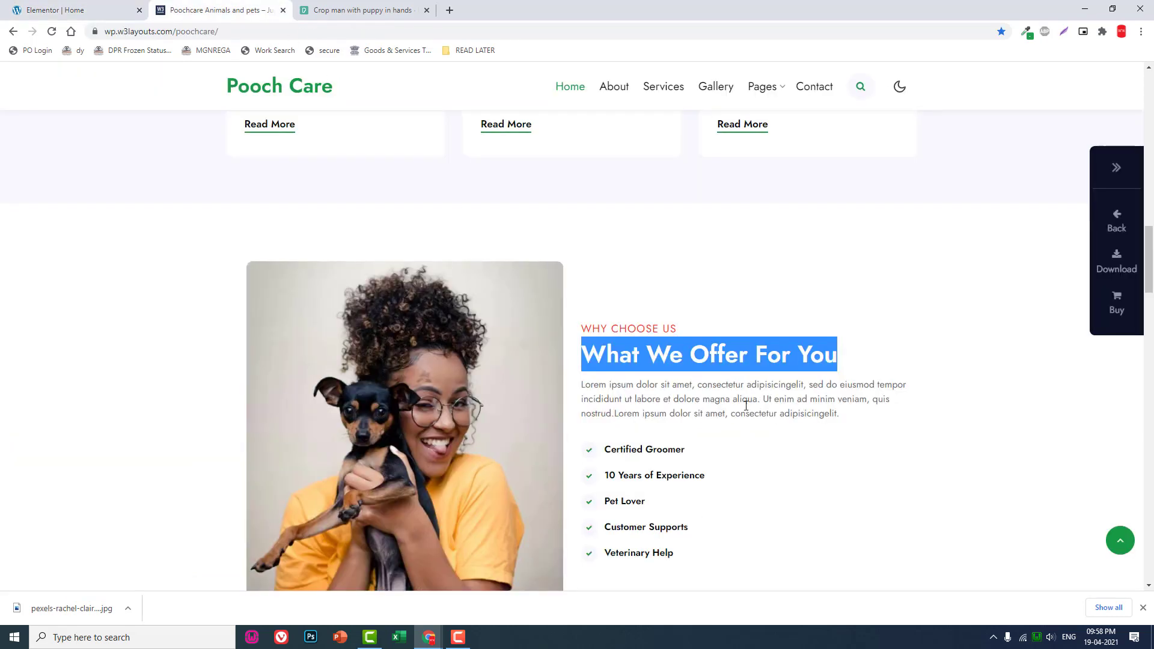
left_click_drag(697, 453, 602, 445)
key("ctrl+c")
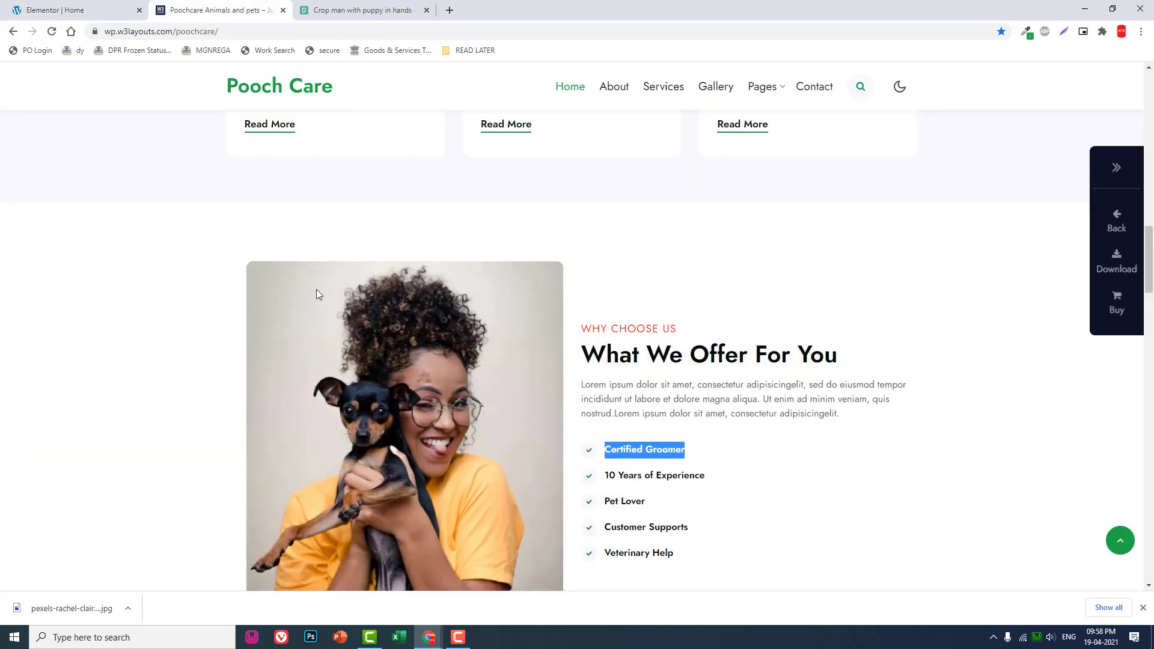
key("ctrl+shift+Tab")
triple_click(88, 248)
key("ctrl+v")
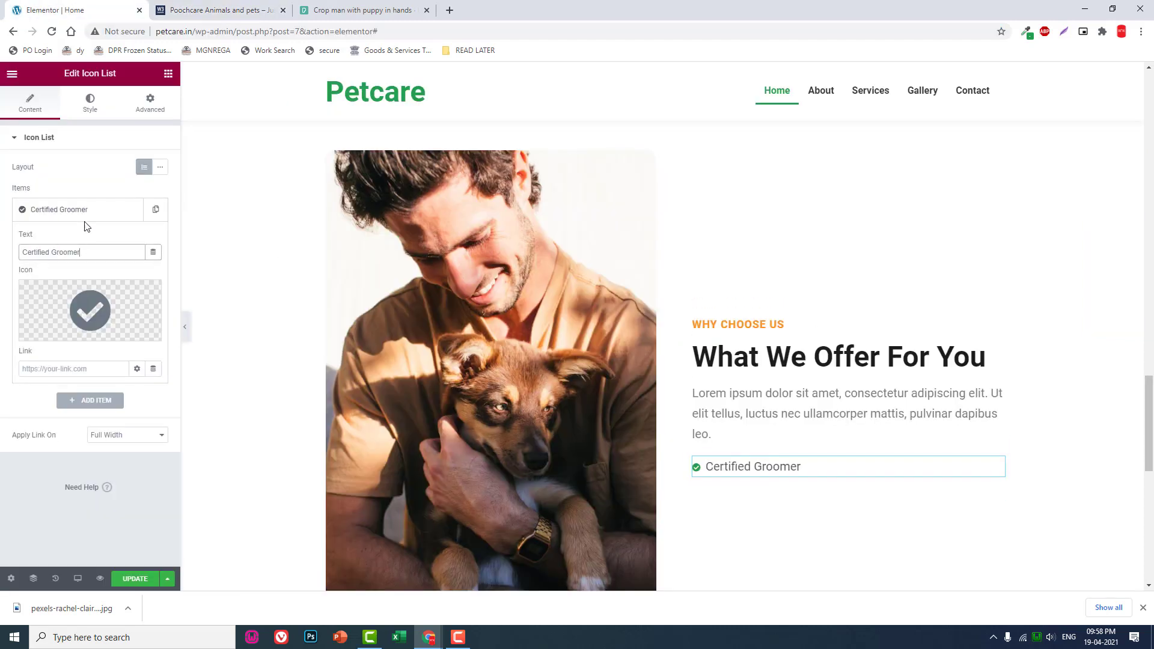
Duplicate the "Certified Groomer" item and replace the copy's text with "10 Years of Experience" copied from the Pooch Care site.
left_click(87, 213)
left_click(156, 210)
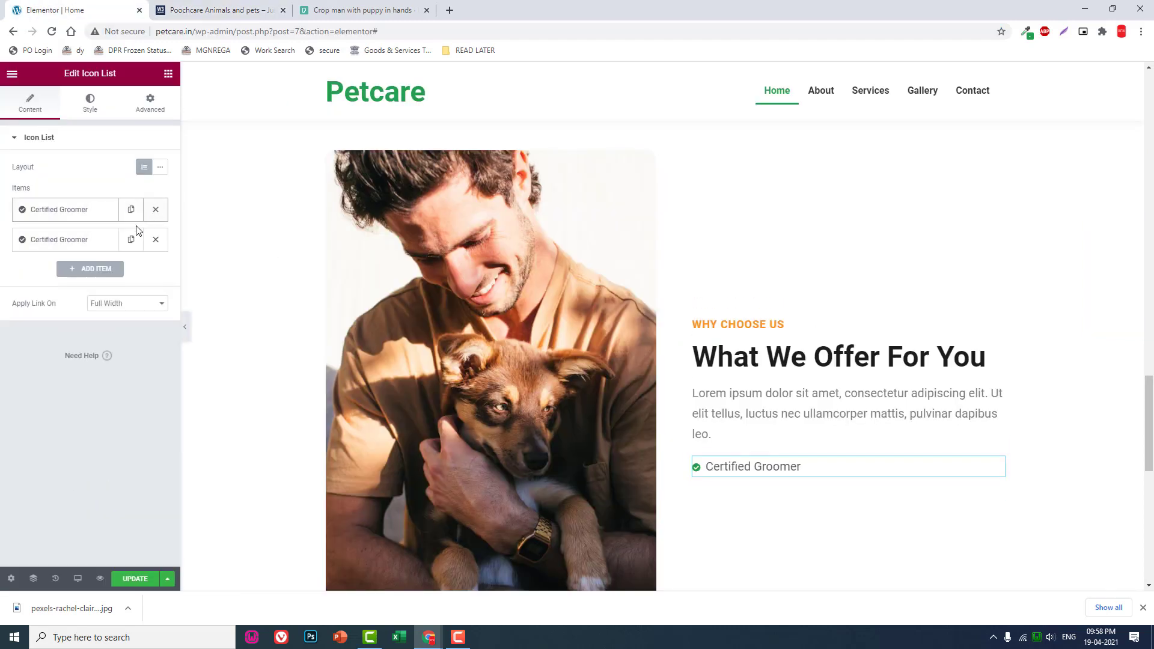
left_click(104, 238)
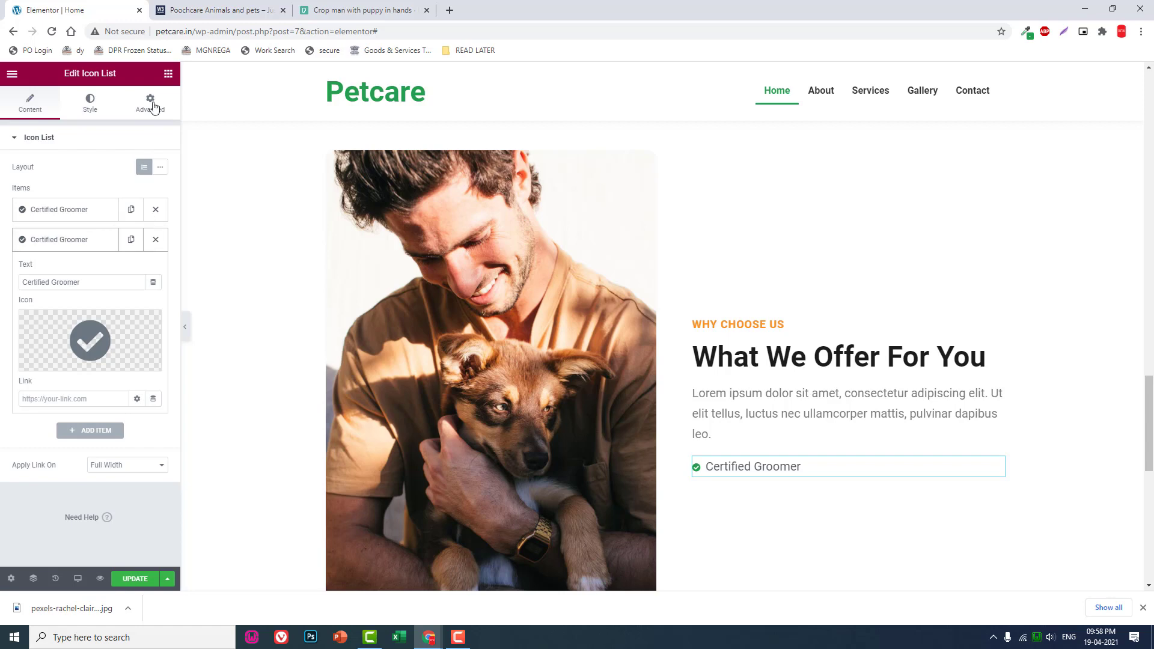
left_click(231, 12)
left_click_drag(705, 476, 606, 475)
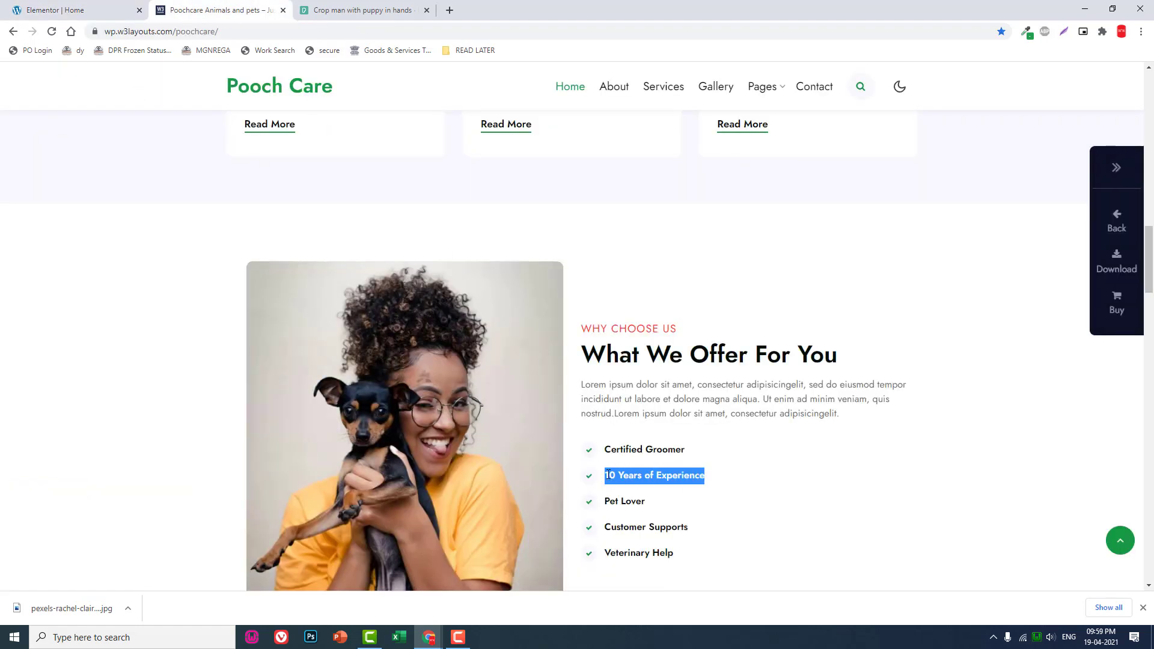
key("ctrl+c")
left_click(90, 8)
left_click_drag(76, 282, 4, 285)
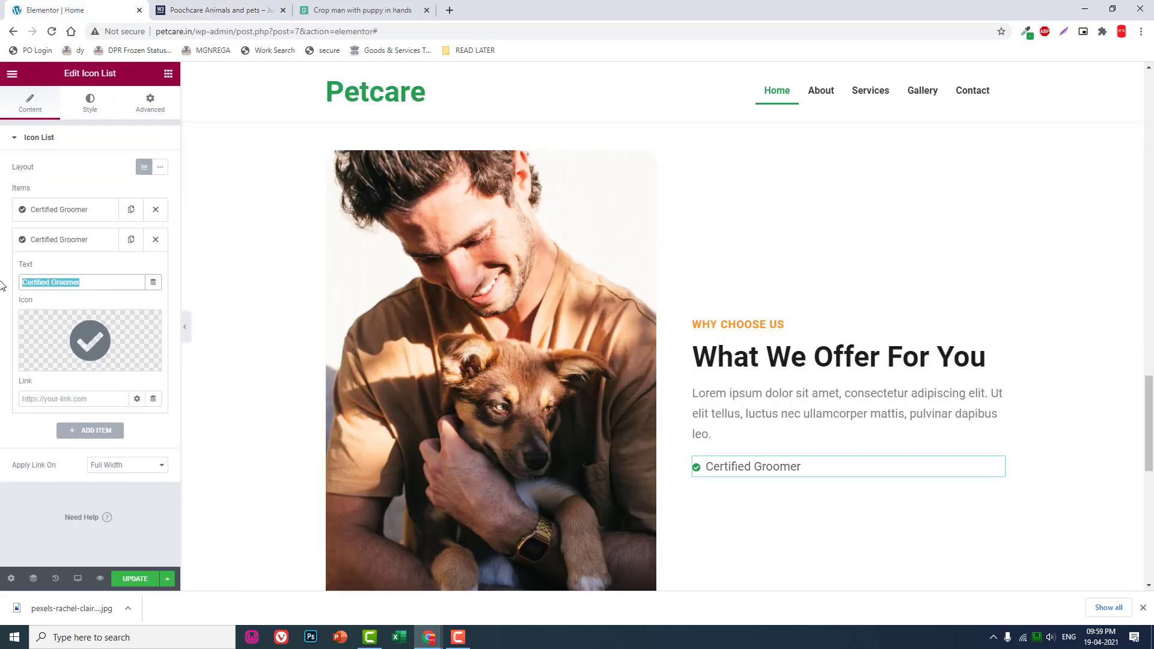
key("ctrl+v")
Copy "Pet Lover" from the Pooch Care site and use it as the text of a third, duplicated list item.
left_click(231, 10)
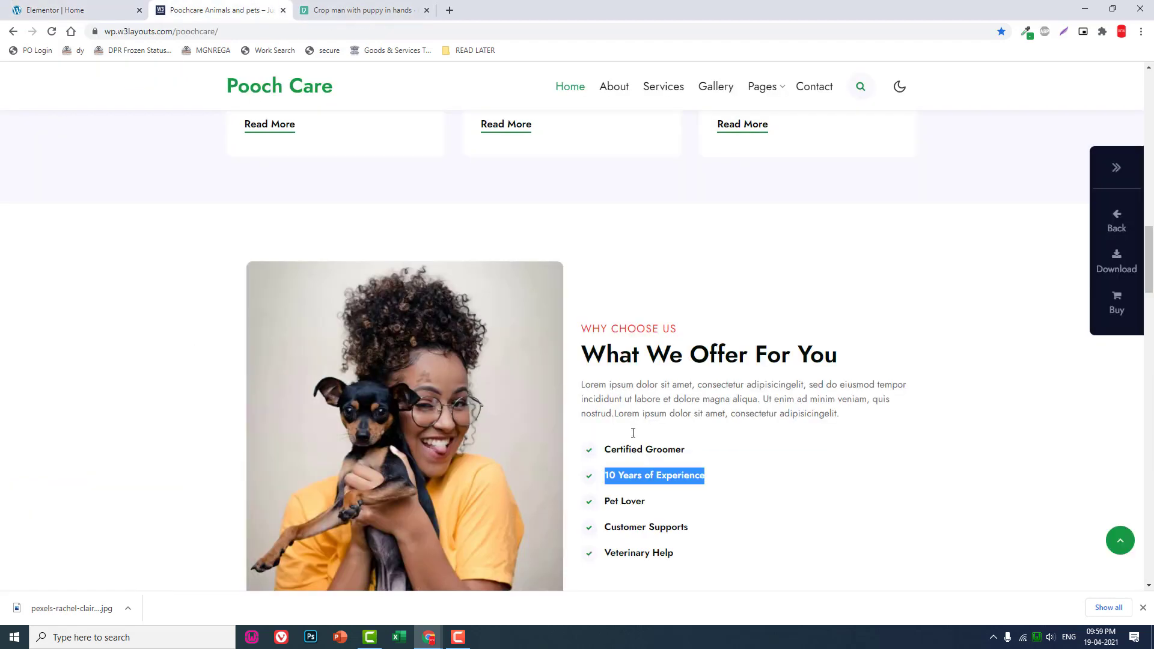
left_click_drag(657, 508, 609, 503)
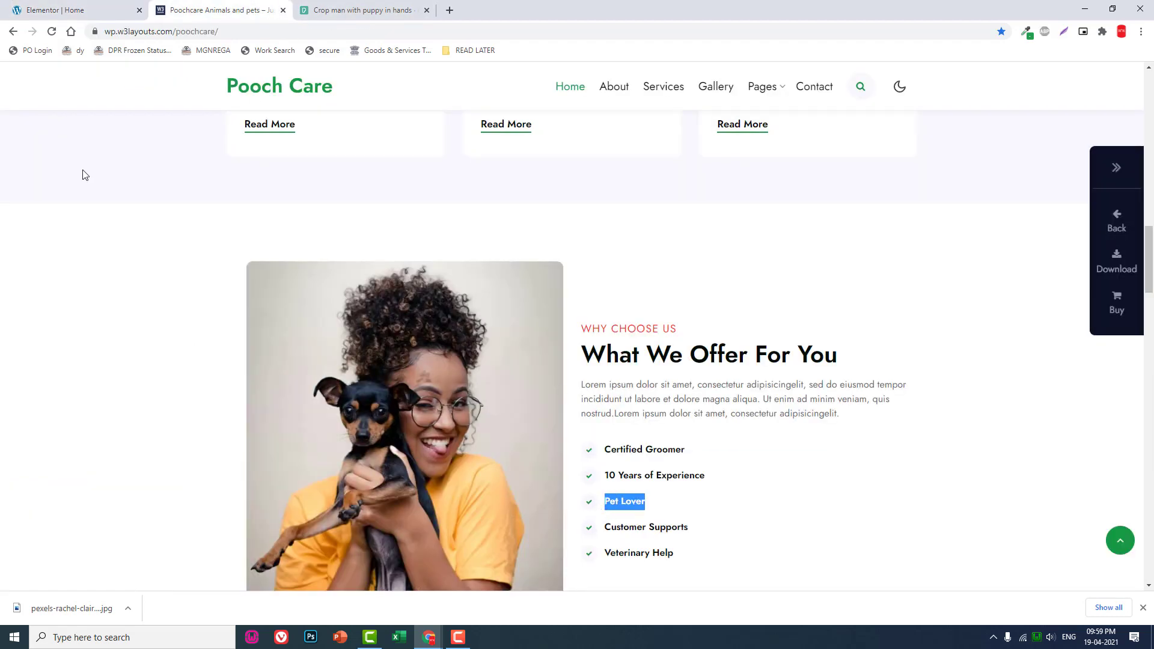
left_click(47, 10)
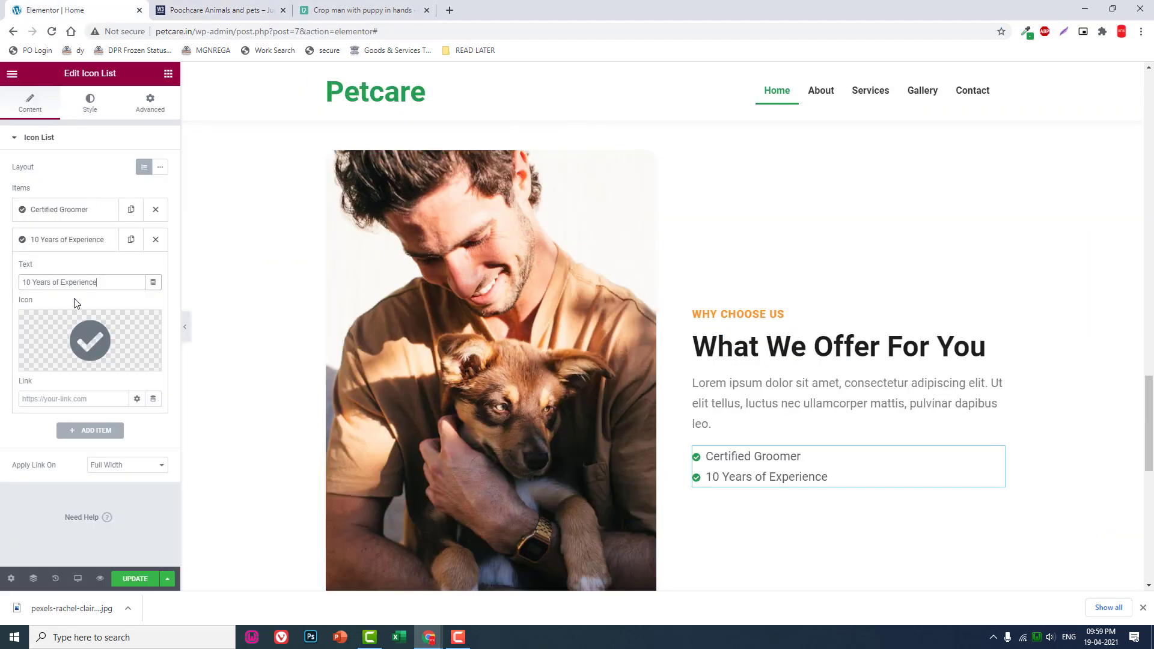
left_click(126, 241)
left_click(107, 428)
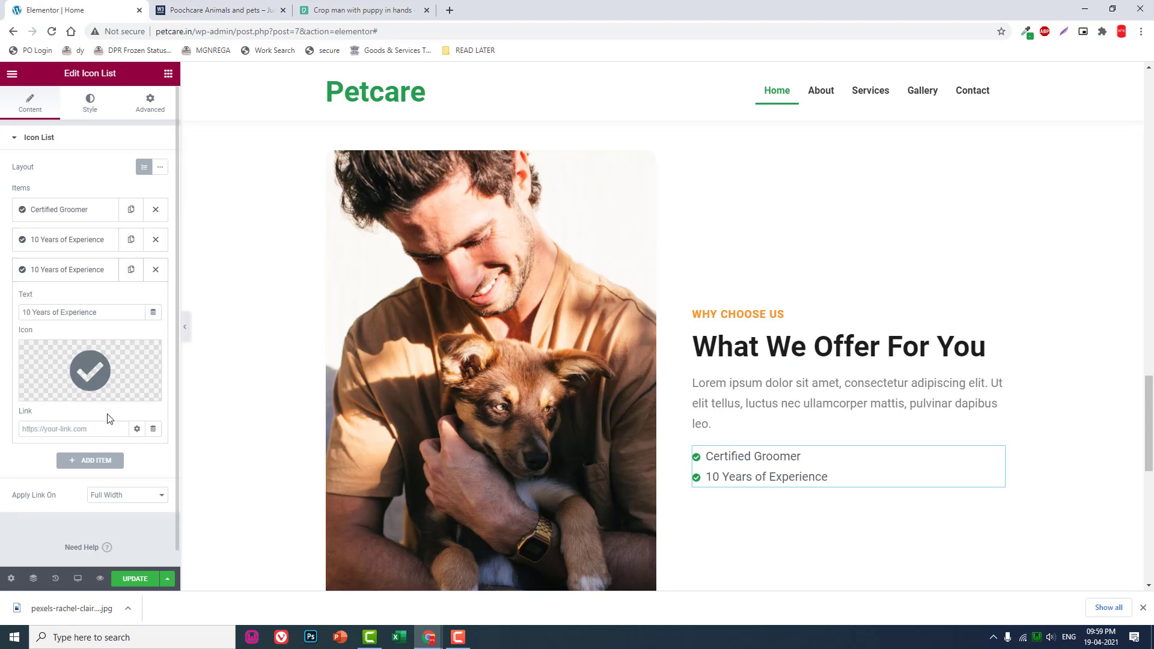
left_click(94, 312)
key("ctrl+a")
key("ctrl+v")
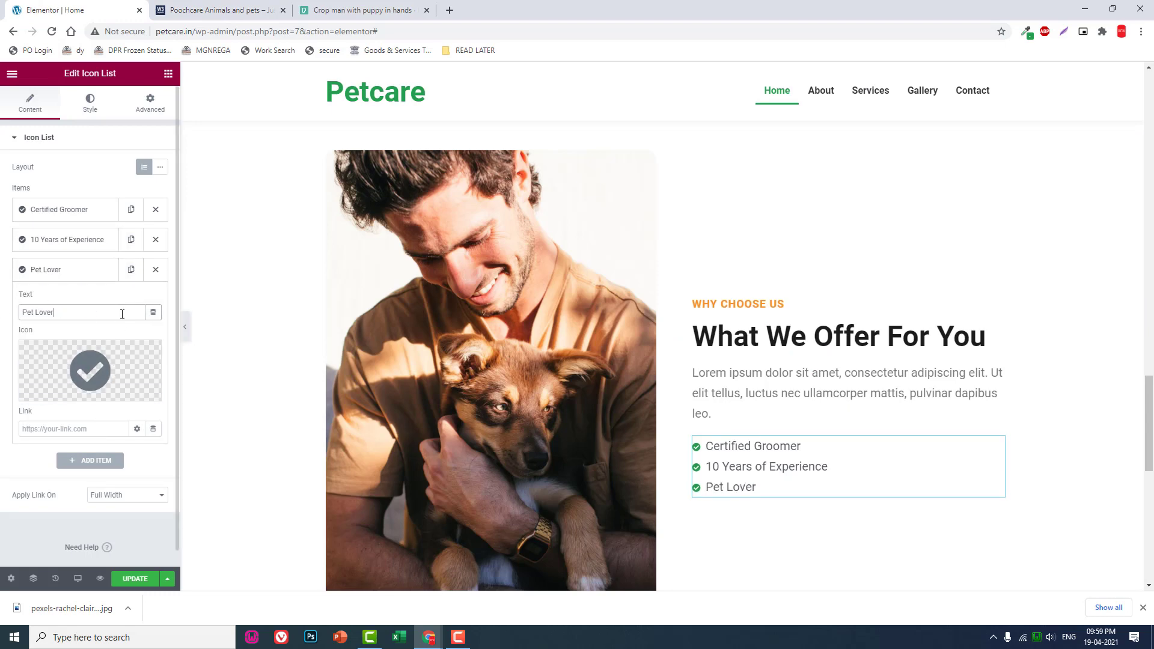
Duplicate the "Pet Lover" item and replace the fourth item's text with "Customer Supports" copied from Pooch Care.
left_click(131, 269)
left_click(223, 10)
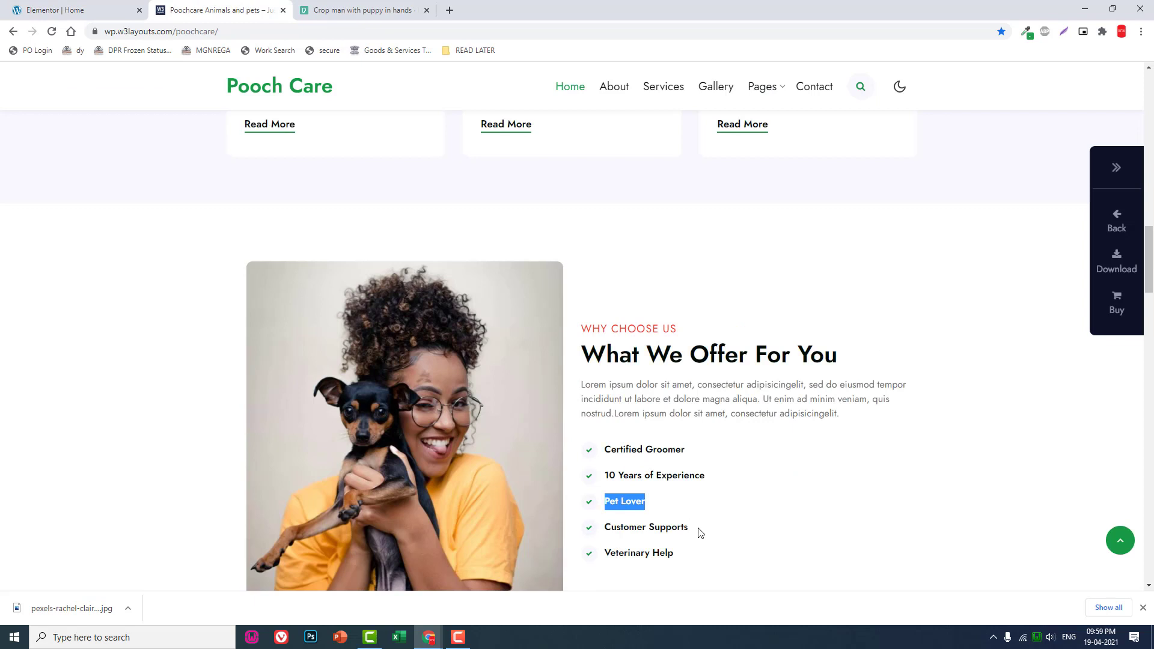
left_click_drag(700, 533, 606, 532)
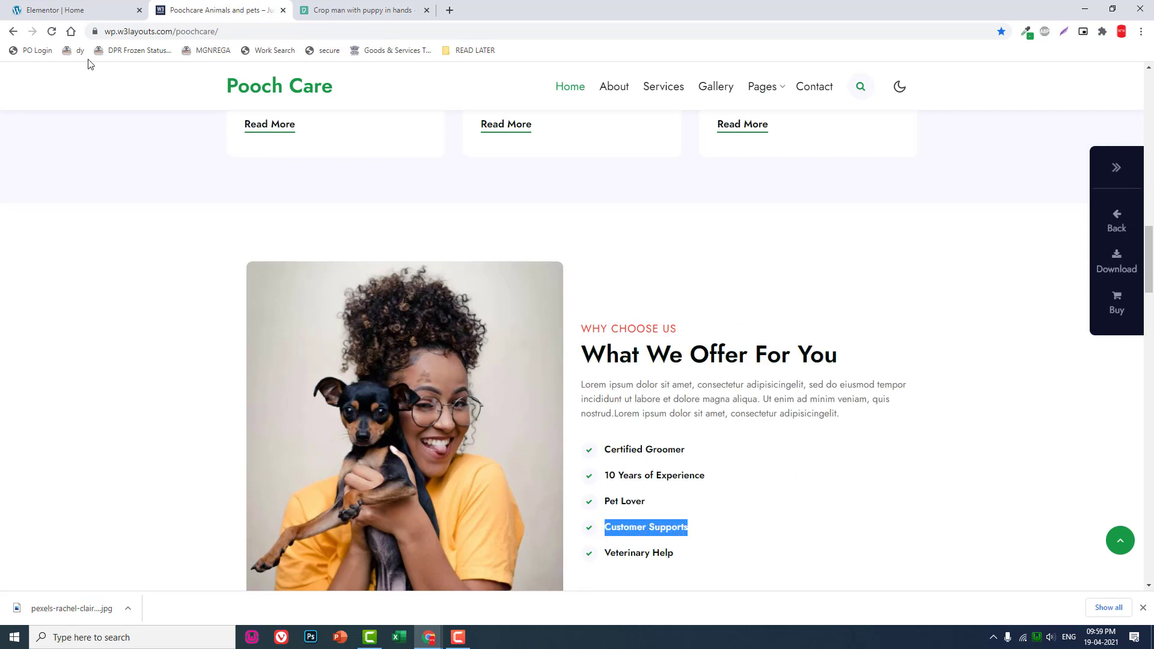
left_click(86, 11)
left_click(74, 462)
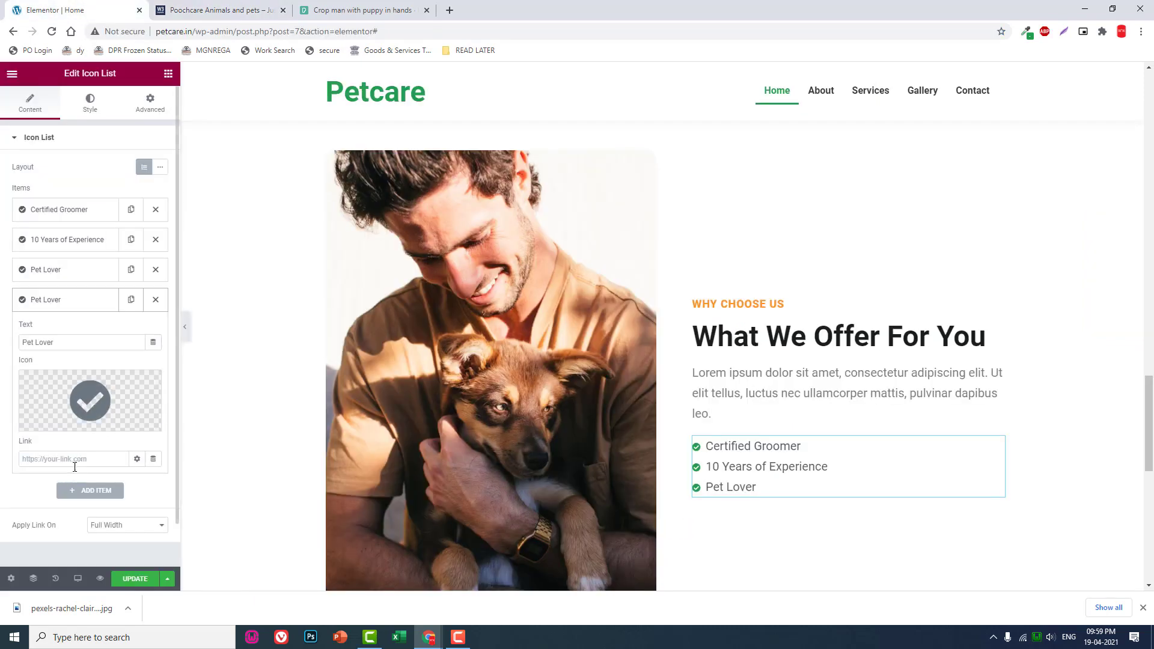
left_click_drag(93, 342, 9, 344)
key("ctrl+v")
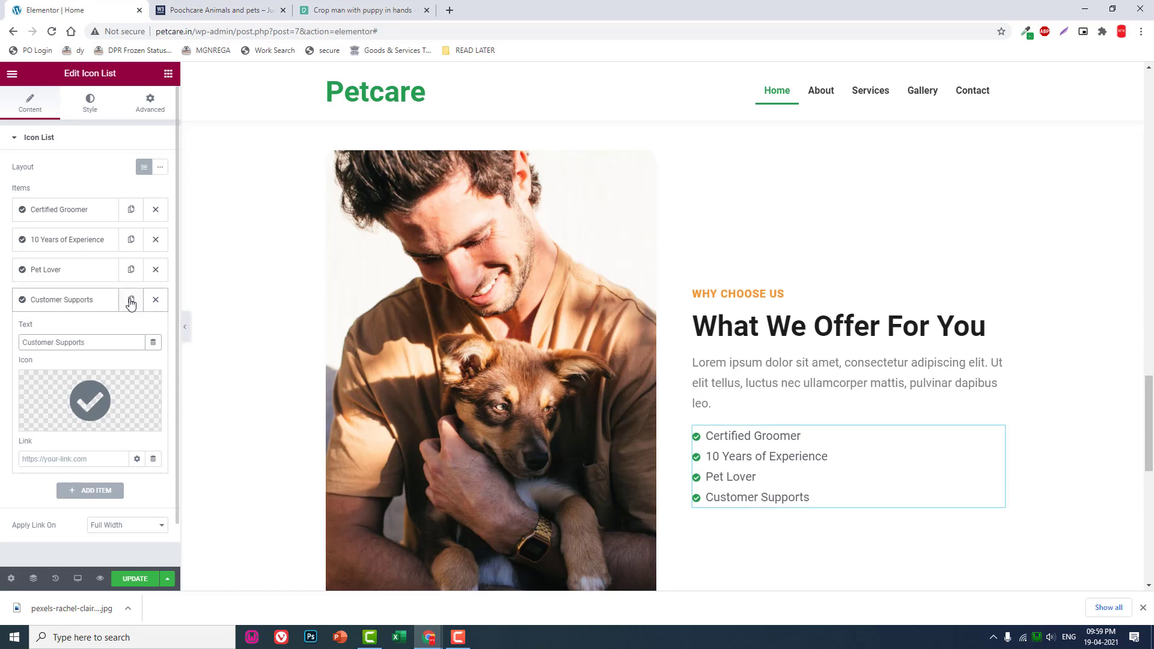
Add a fifth list item by duplication and set its text to "Veterinary Help" copied from Pooch Care.
left_click(224, 16)
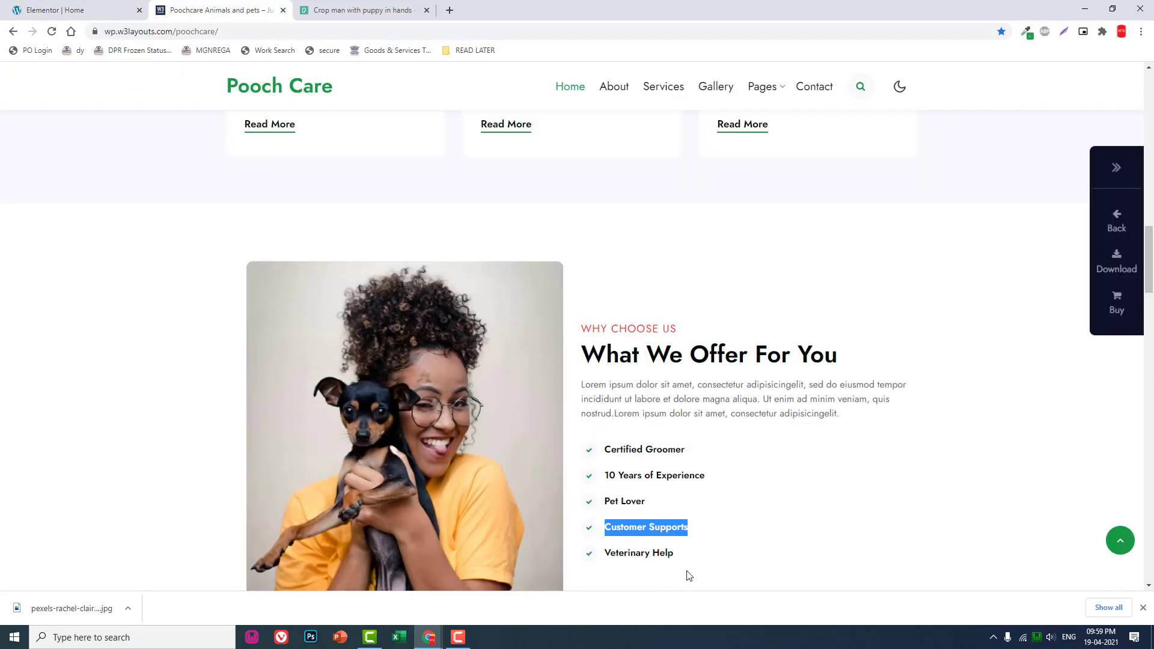
left_click_drag(676, 555, 600, 558)
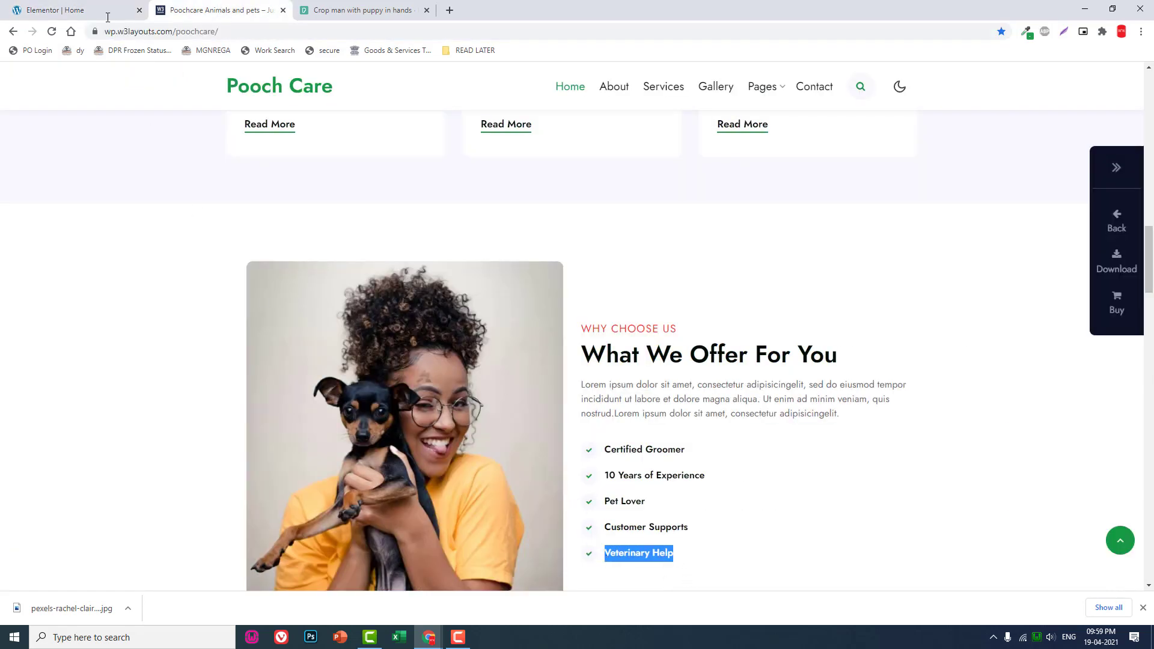
left_click(107, 17)
left_click(66, 518)
left_click(109, 370)
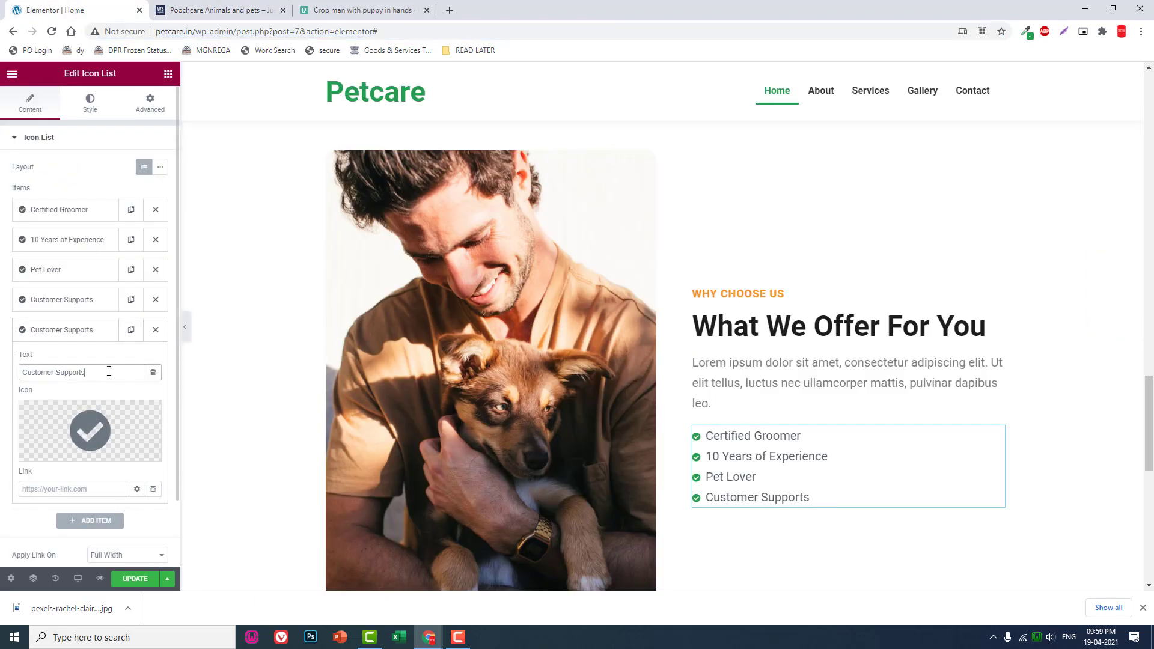
key("ctrl+a")
key("ctrl+v")
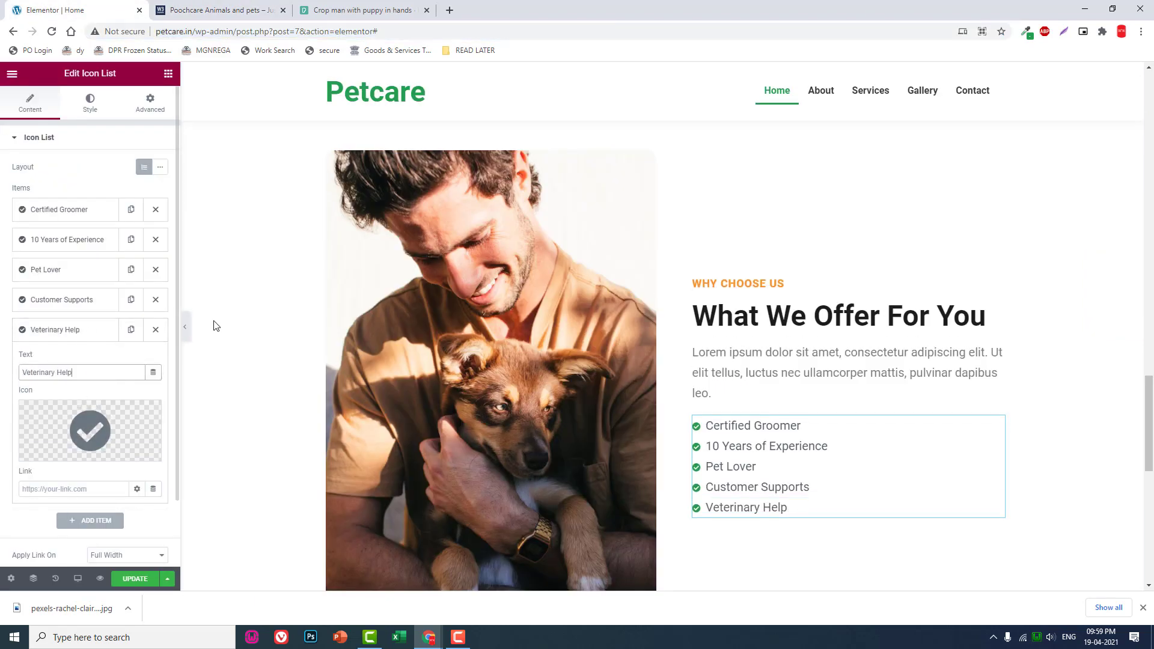
Set the icon list's Space Between to 20 and preview the "Why Choose Us" section at full width.
left_click(185, 327)
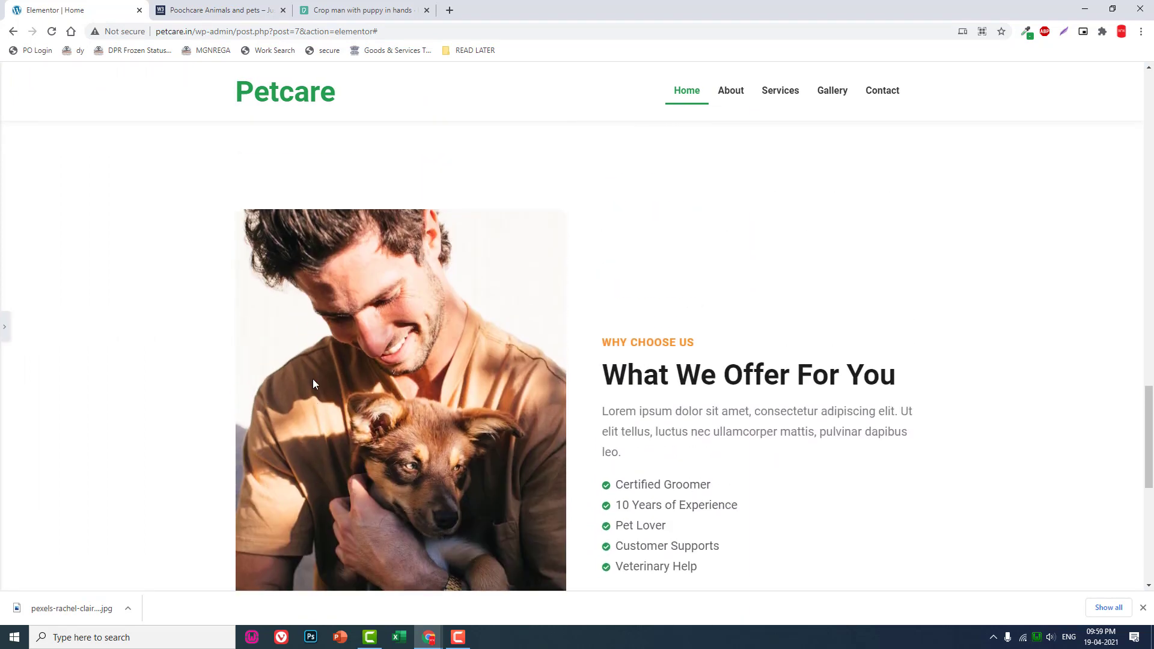
left_click(4, 326)
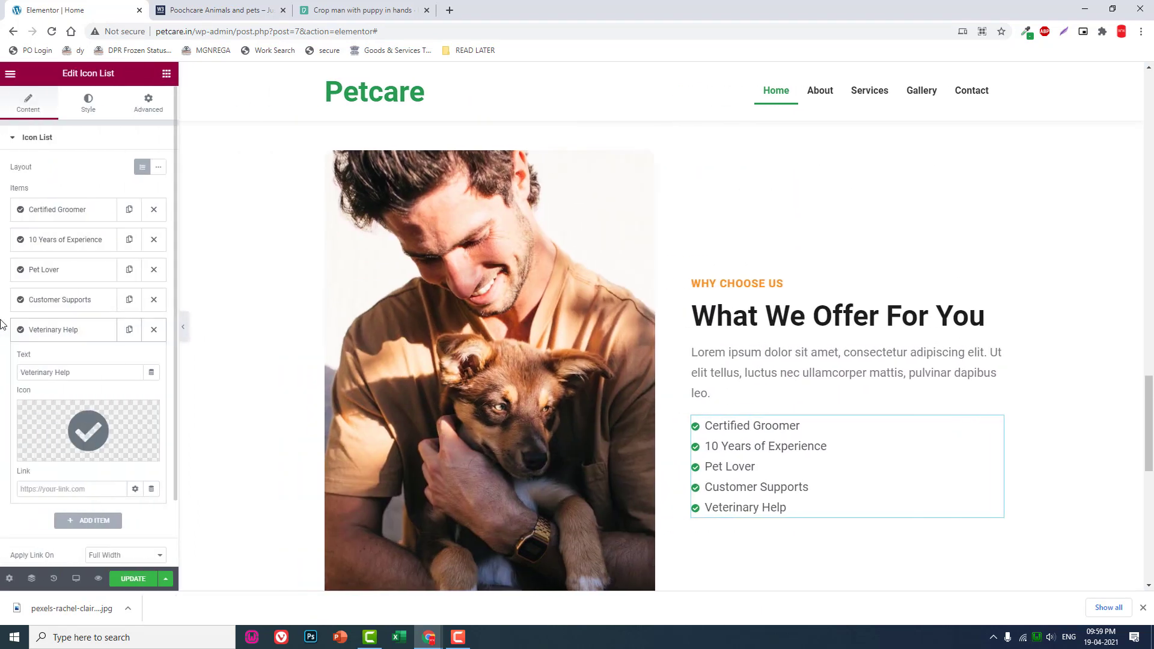
left_click(87, 107)
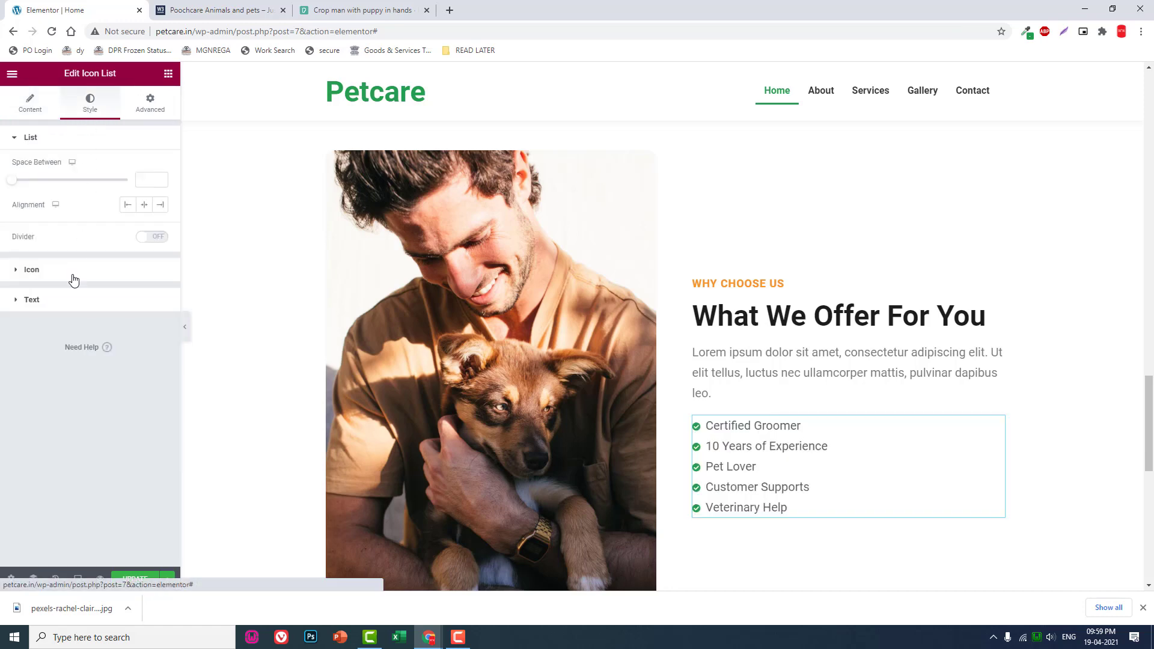
left_click(144, 182)
type("20")
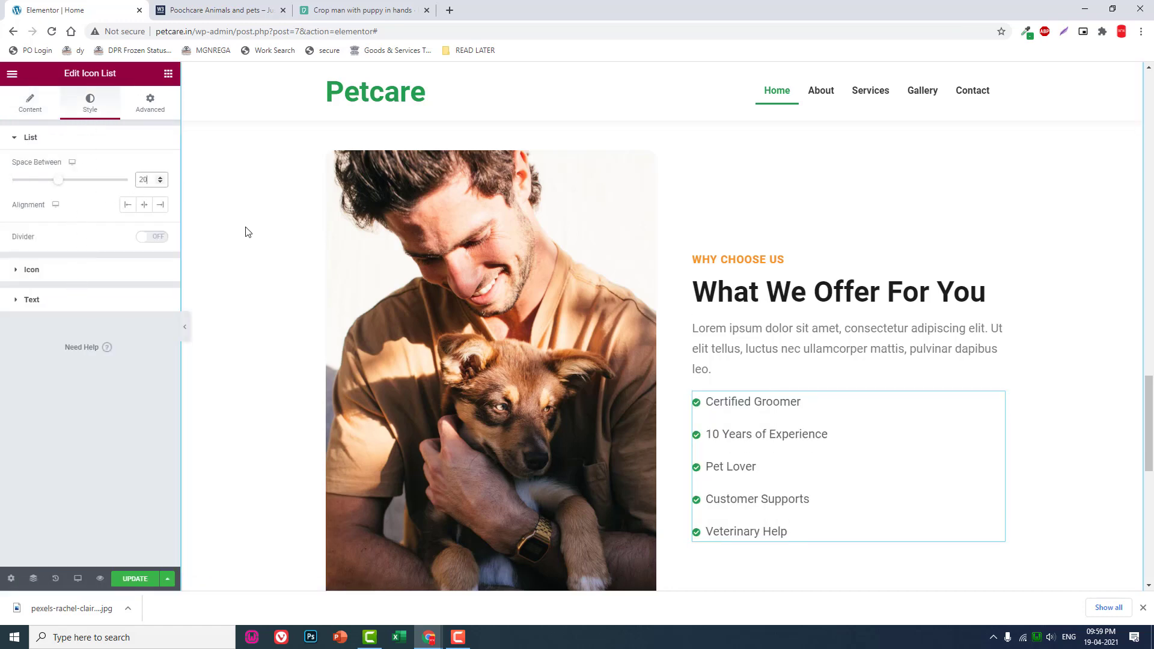
left_click(186, 329)
scroll(750, 414, "down", 3)
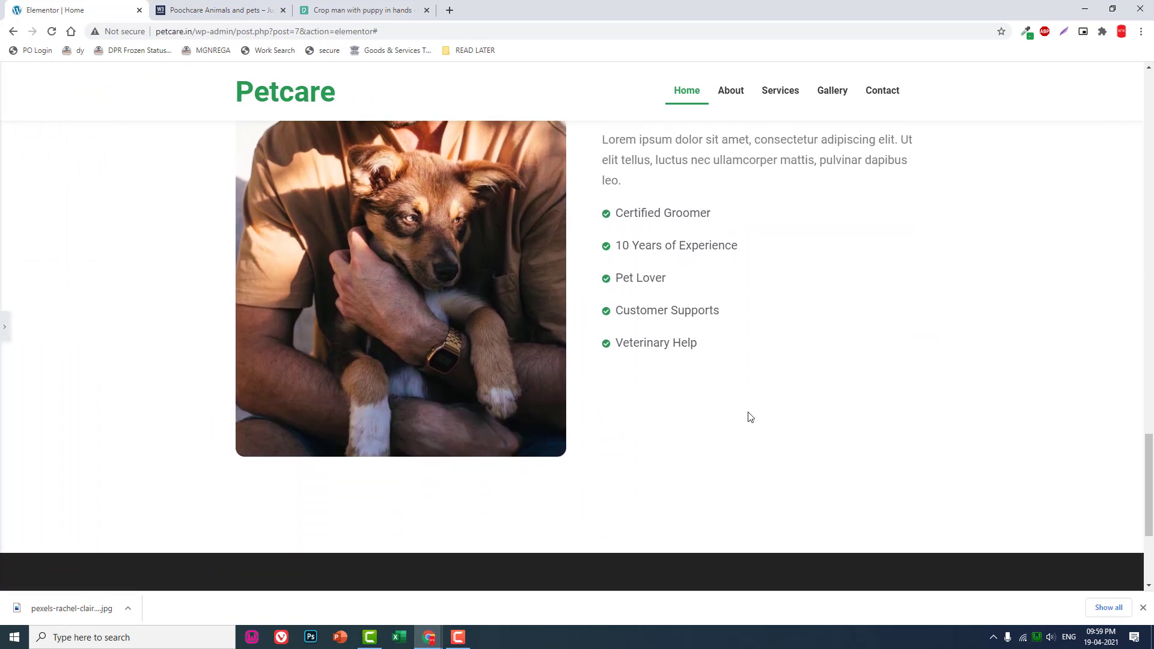
scroll(749, 414, "up", 6)
scroll(748, 416, "down", 2)
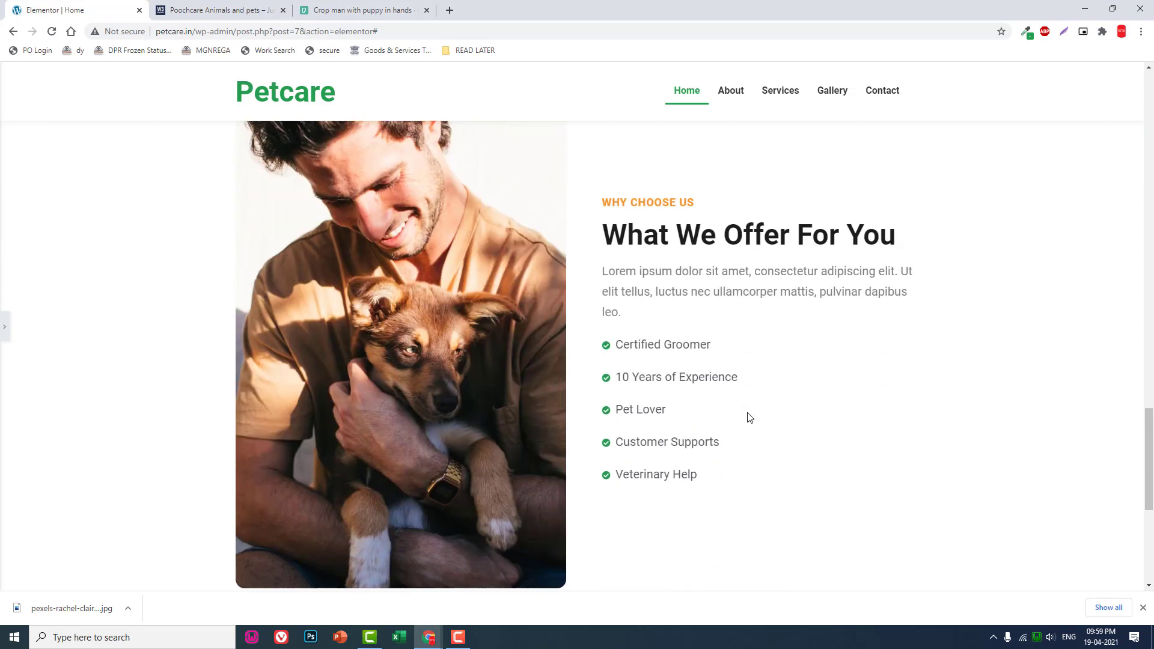
scroll(695, 288, "down", 4)
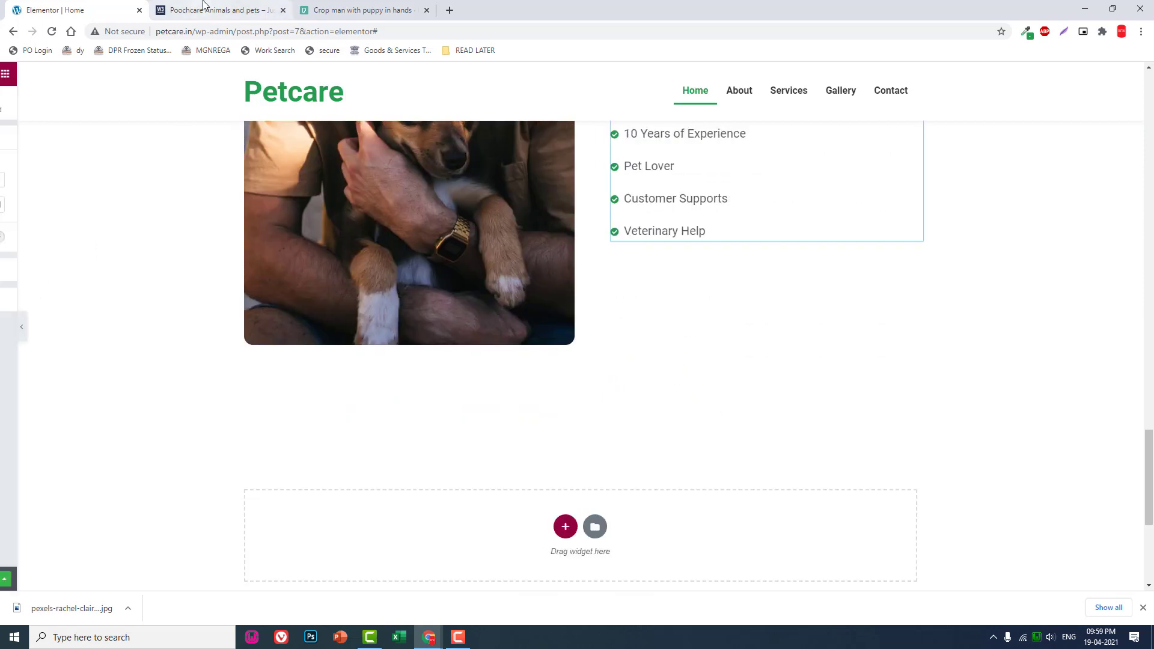
Check the statistics band on Pooch Care and add an equal four-column section below the "Why Choose Us" section.
left_click(208, 9)
scroll(671, 387, "down", 7)
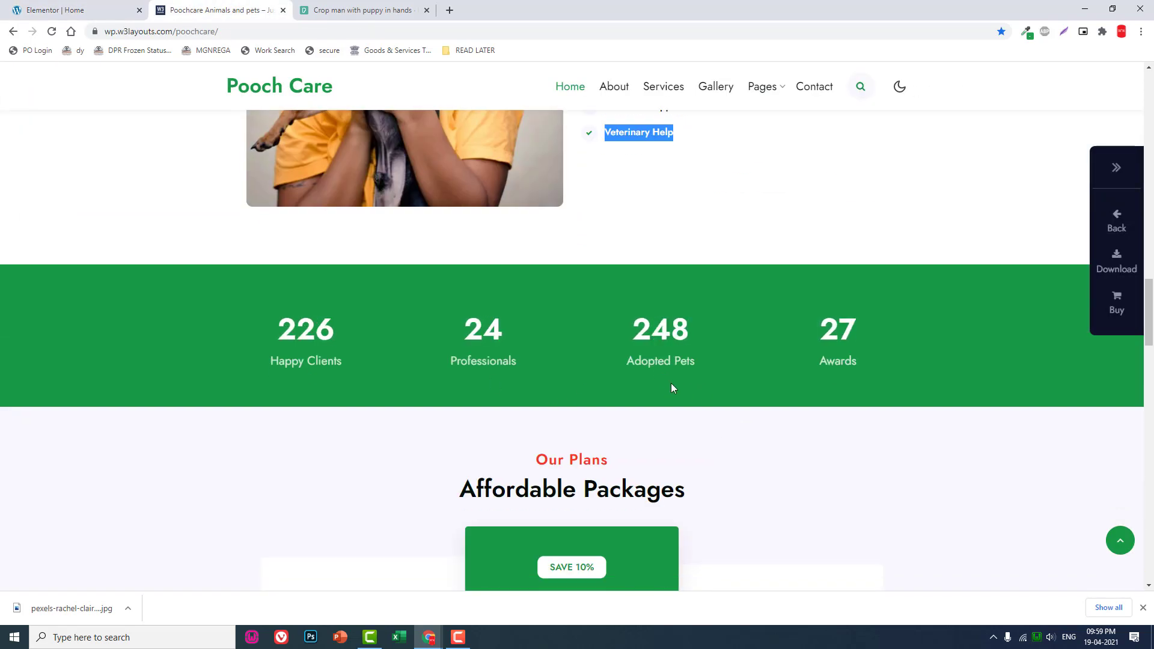
left_click(66, 10)
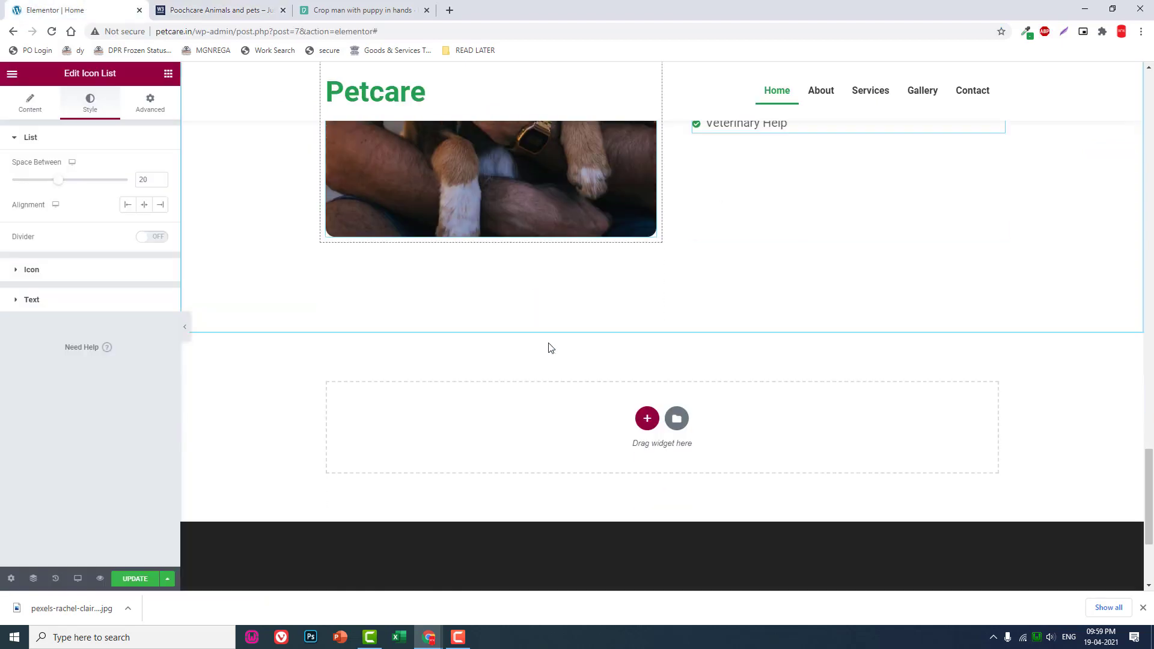
left_click(647, 406)
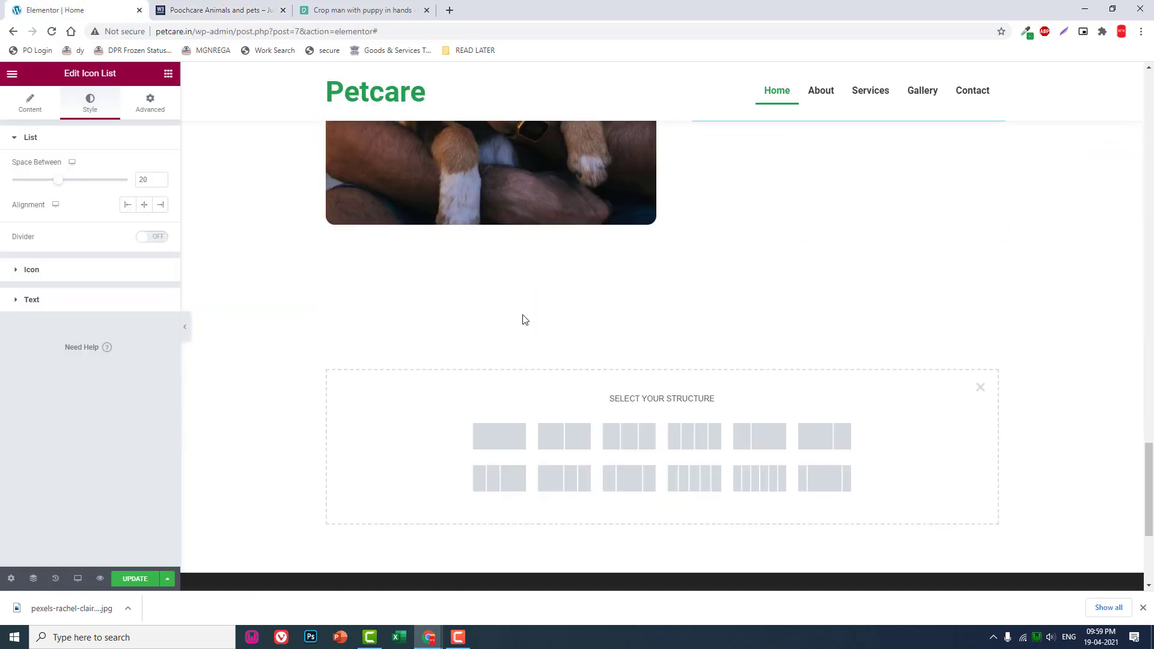
left_click(207, 9)
left_click(66, 9)
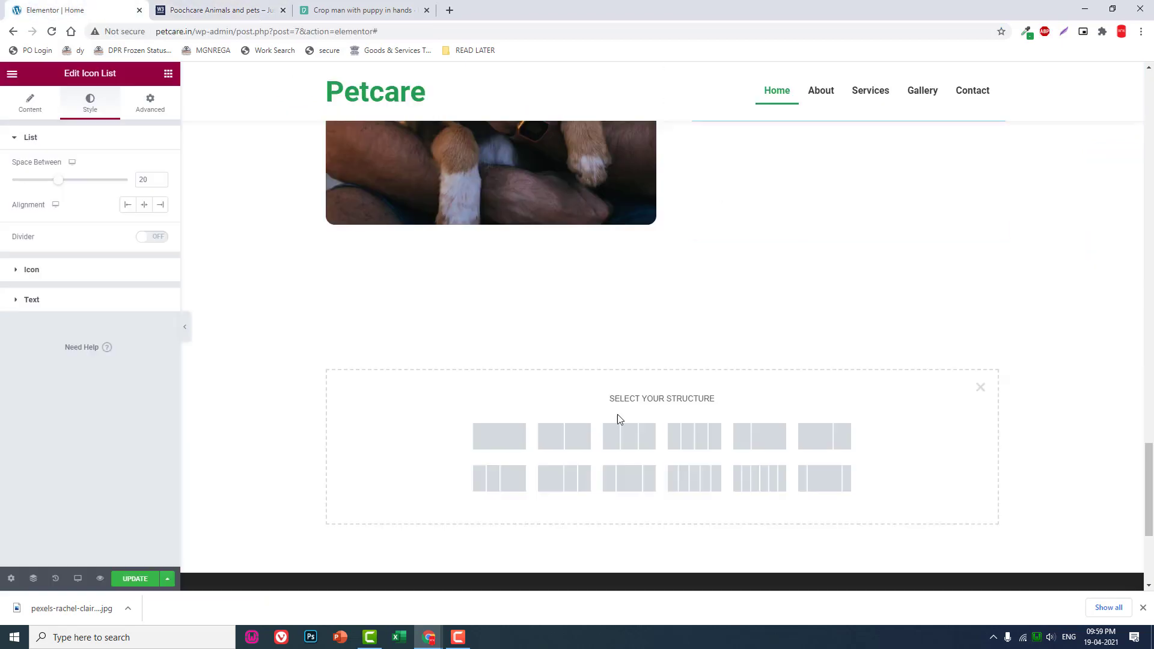
left_click(703, 445)
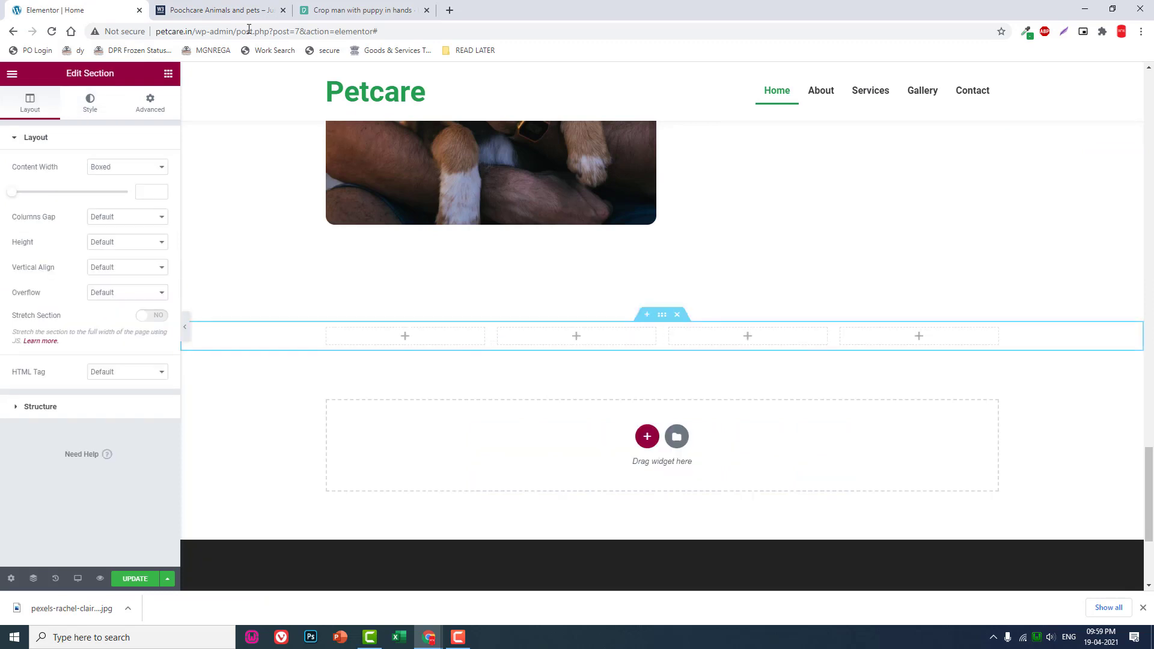
Give the new four-column section a classic background in #249F4F, sampled from the green Petcare logo.
left_click(221, 11)
left_click(74, 11)
left_click(94, 114)
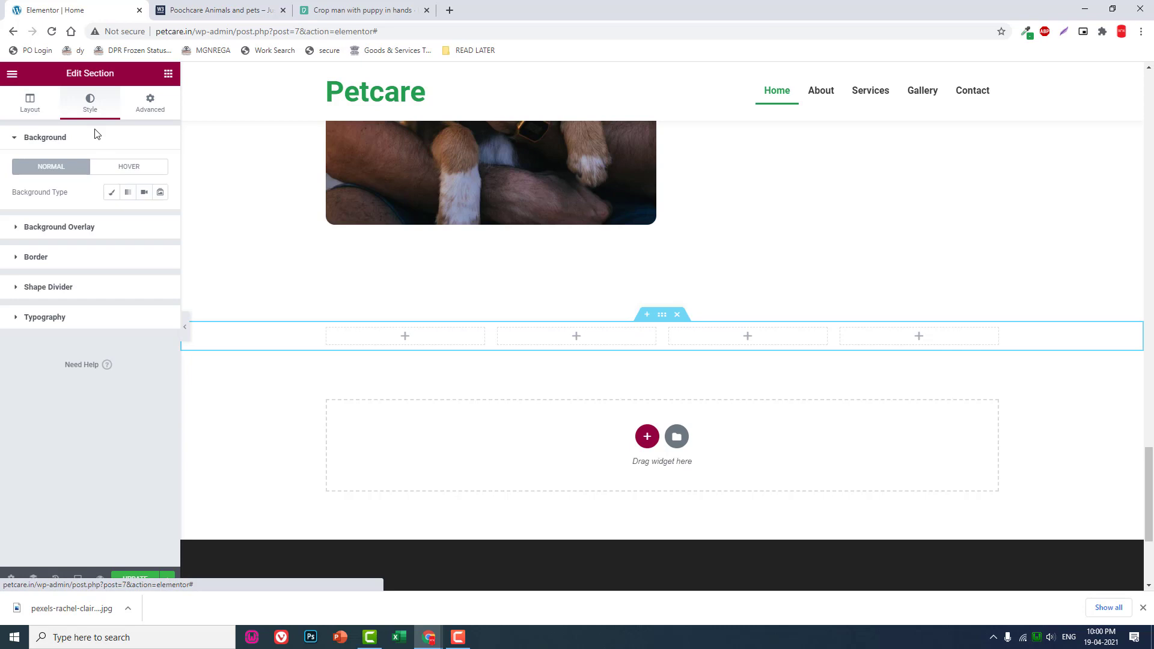
left_click(115, 195)
left_click(159, 217)
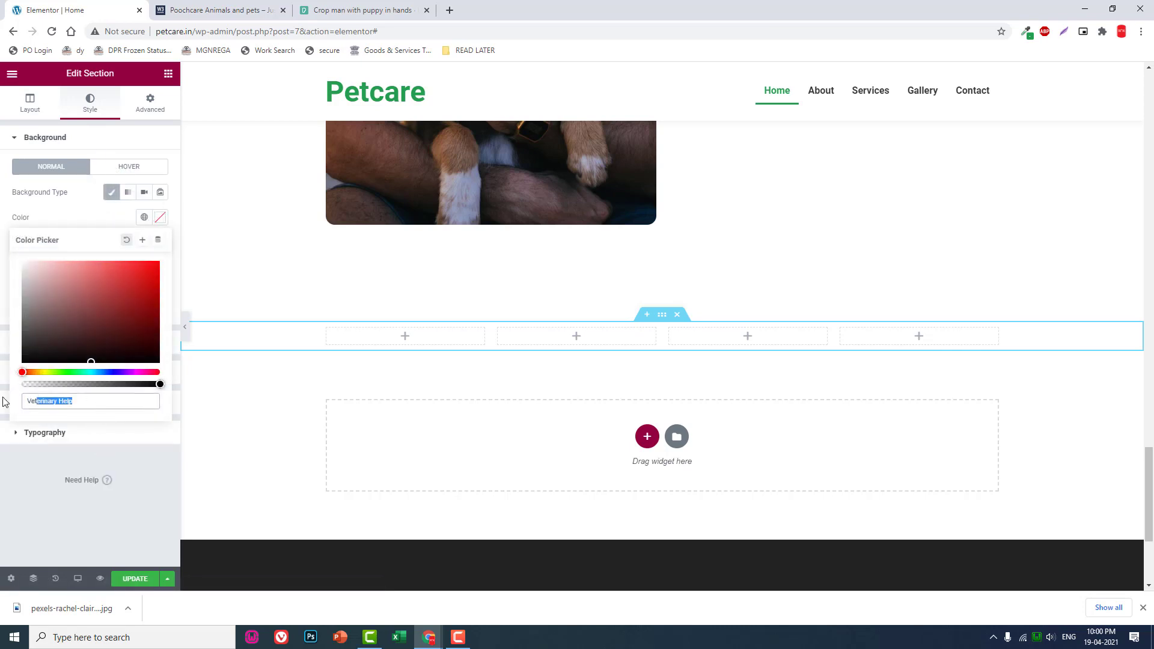
left_click(1027, 32)
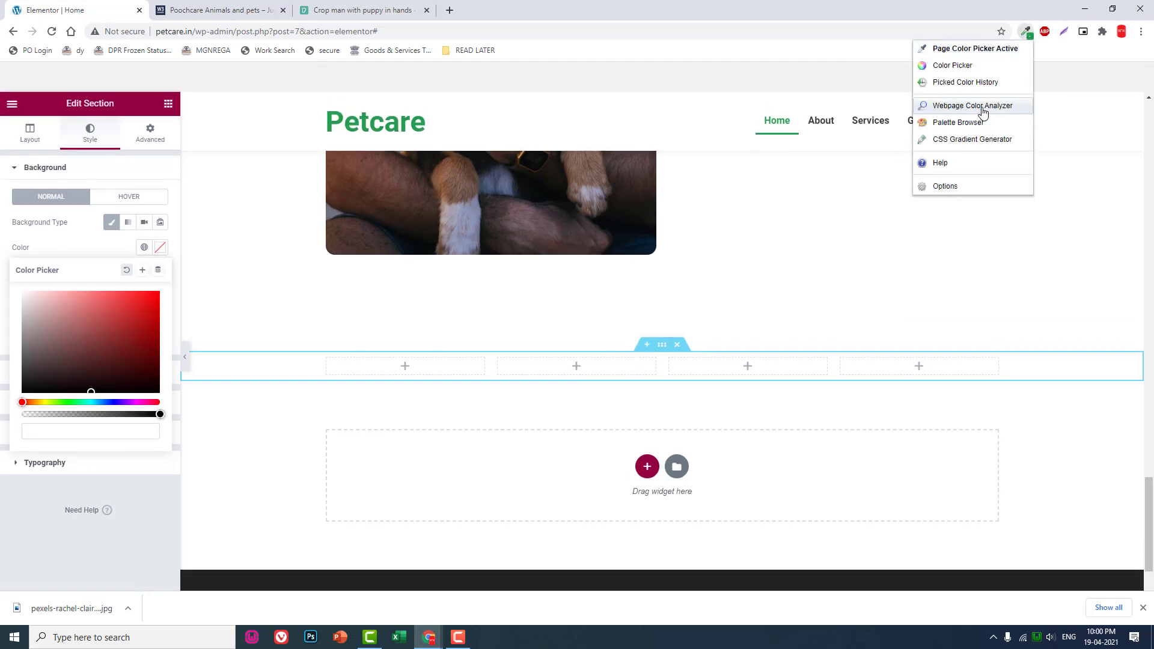
left_click(965, 53)
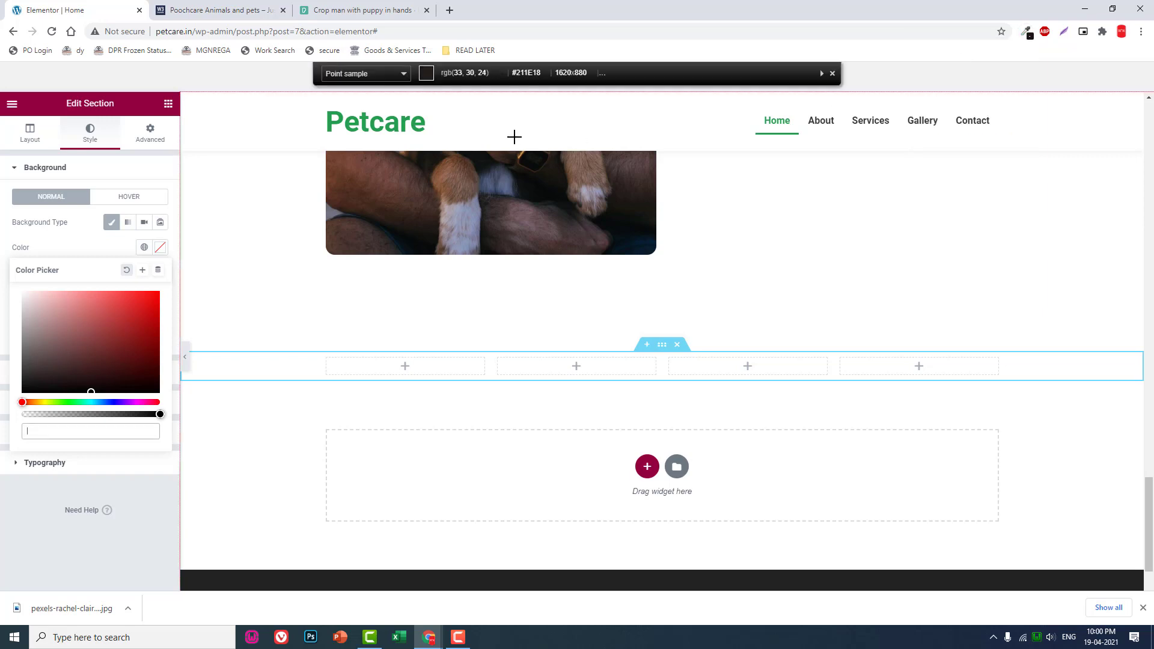
left_click(405, 121)
left_click(160, 247)
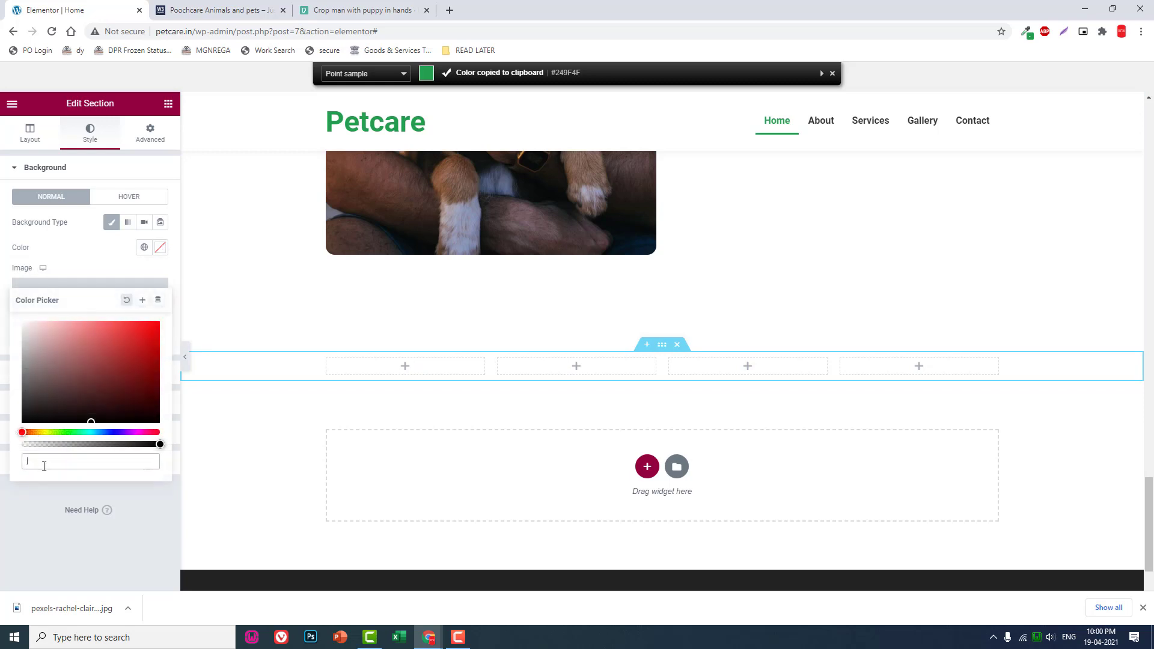
key("ctrl+v")
left_click(43, 520)
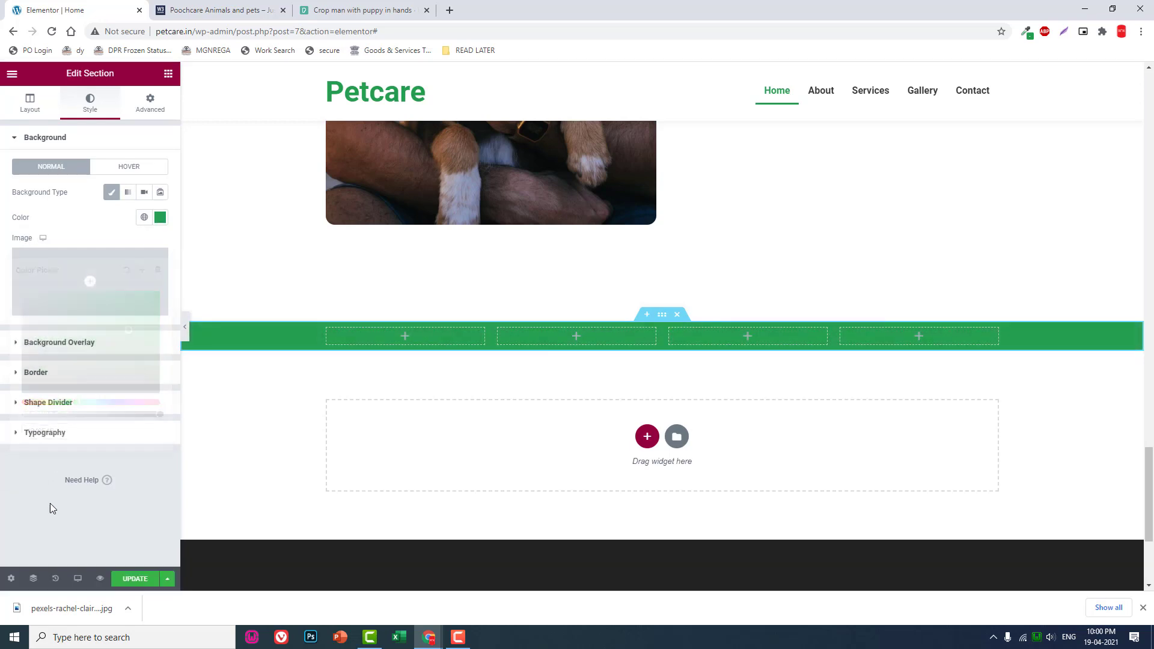
Unlink the green four-column section's padding values and set its top and bottom padding to 150 px.
left_click(138, 107)
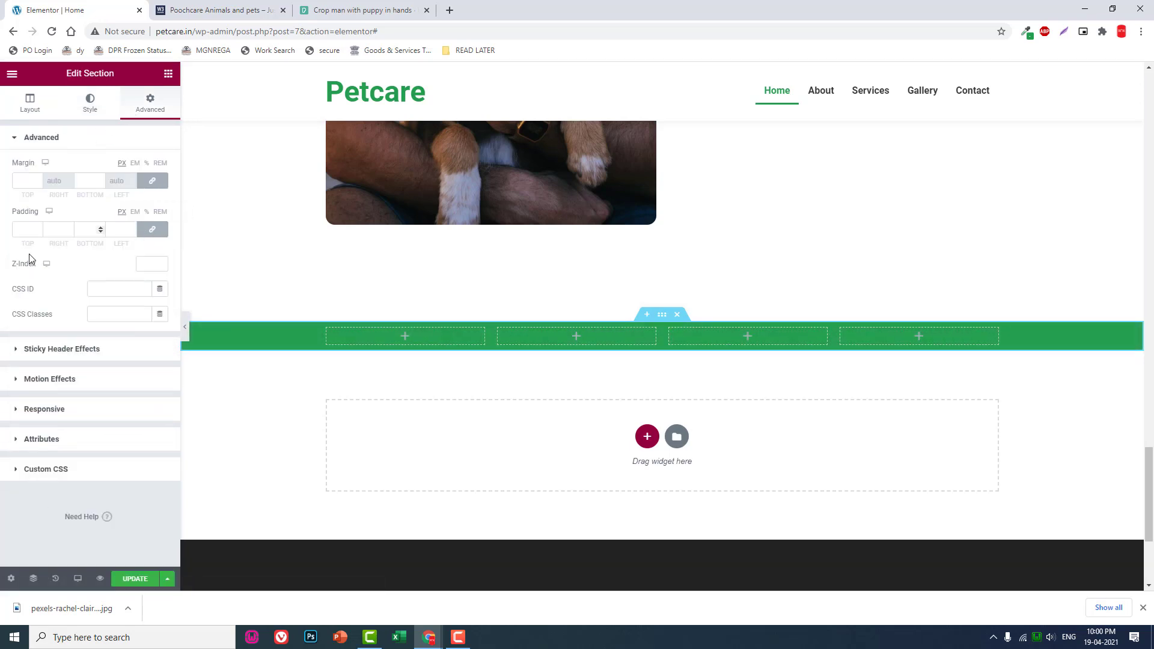
left_click(152, 230)
type("150")
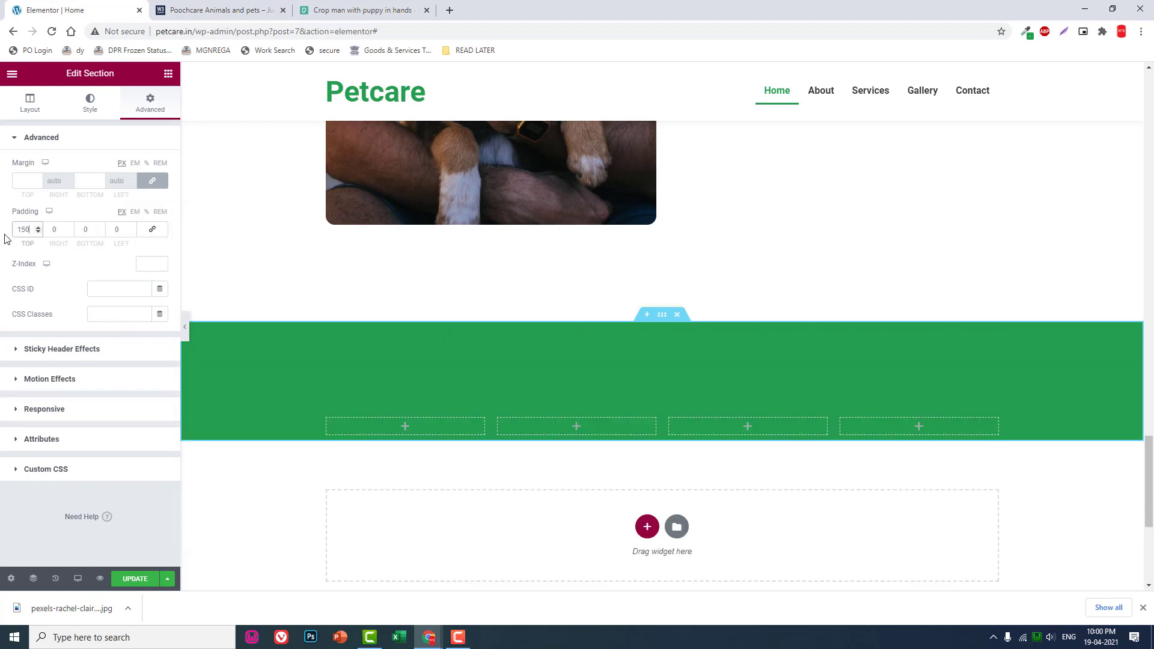
type("150")
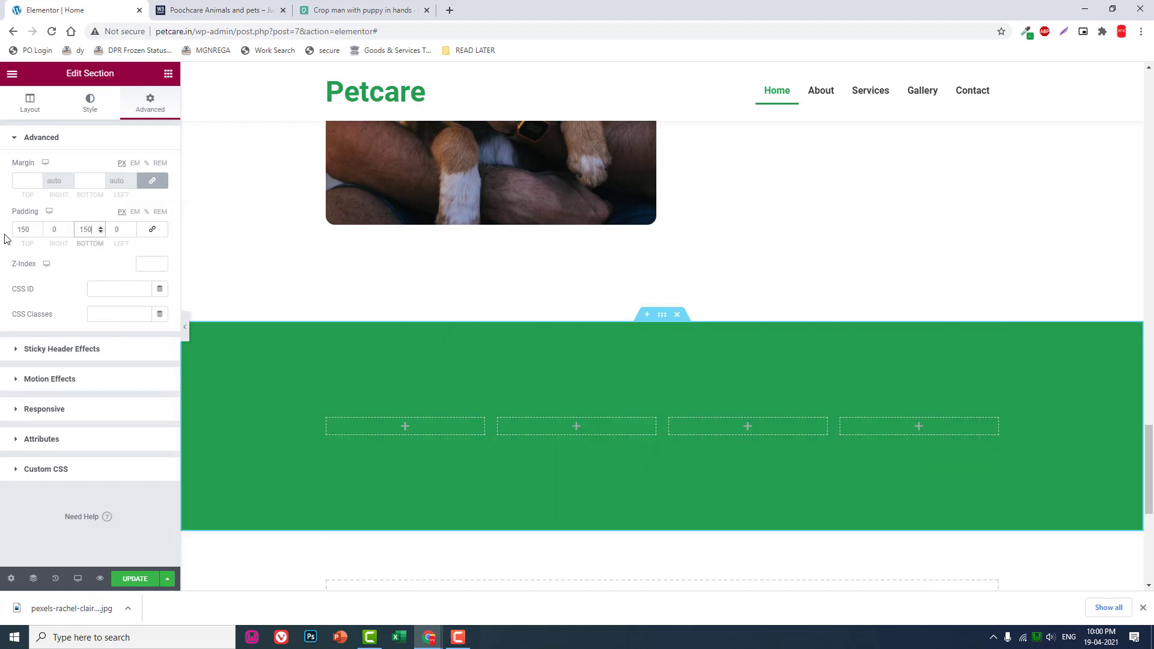
Compare with the statistics band on Pooch Care and set the green section's top and bottom padding to 60 px.
left_click(217, 6)
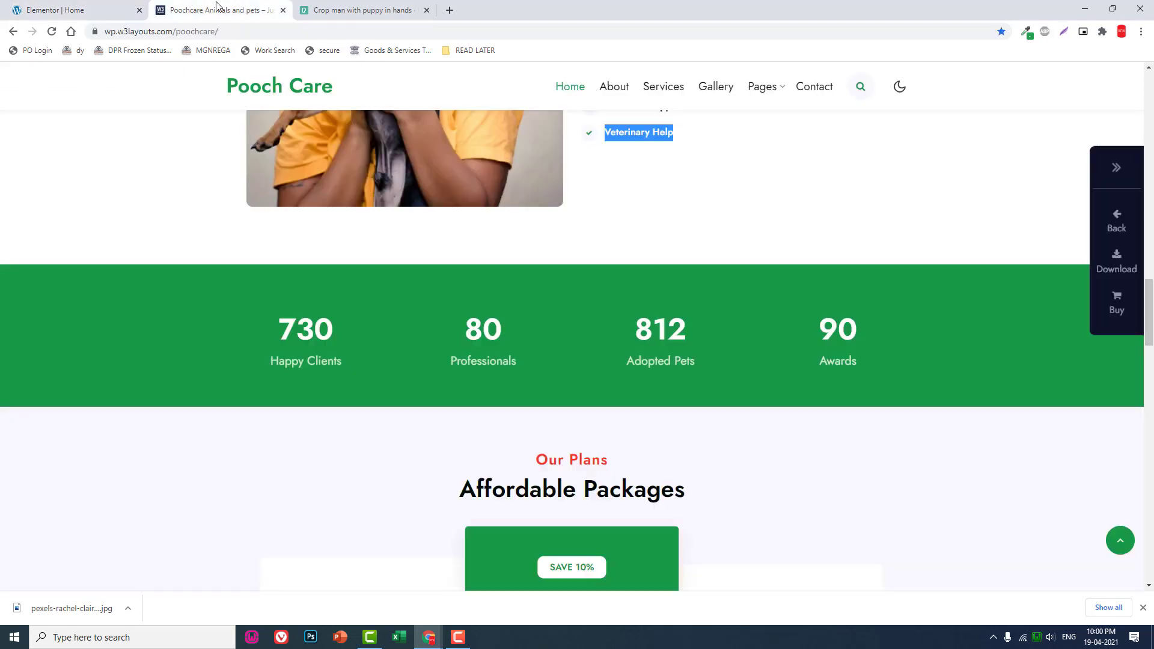
left_click(64, 5)
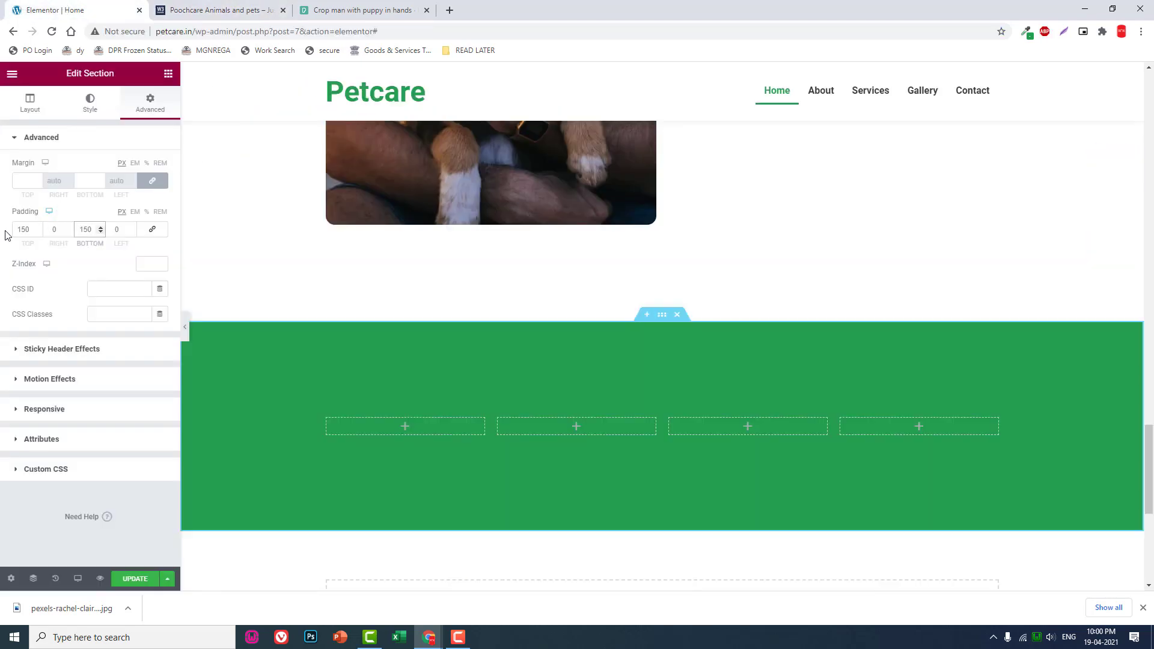
double_click(34, 226)
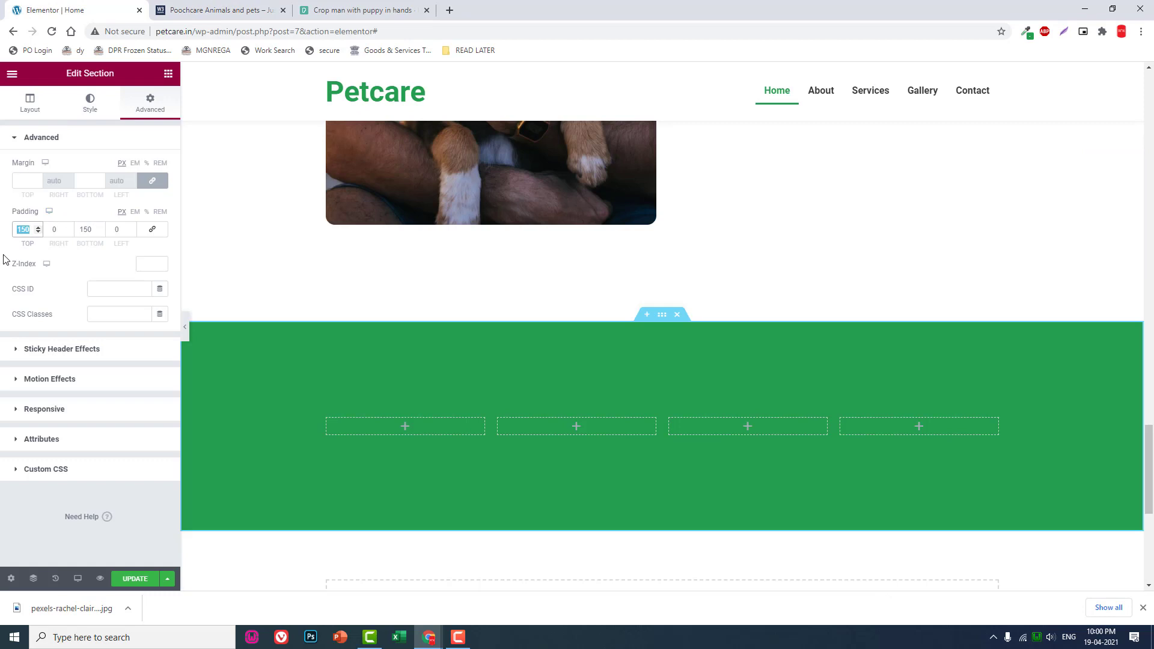
type("60")
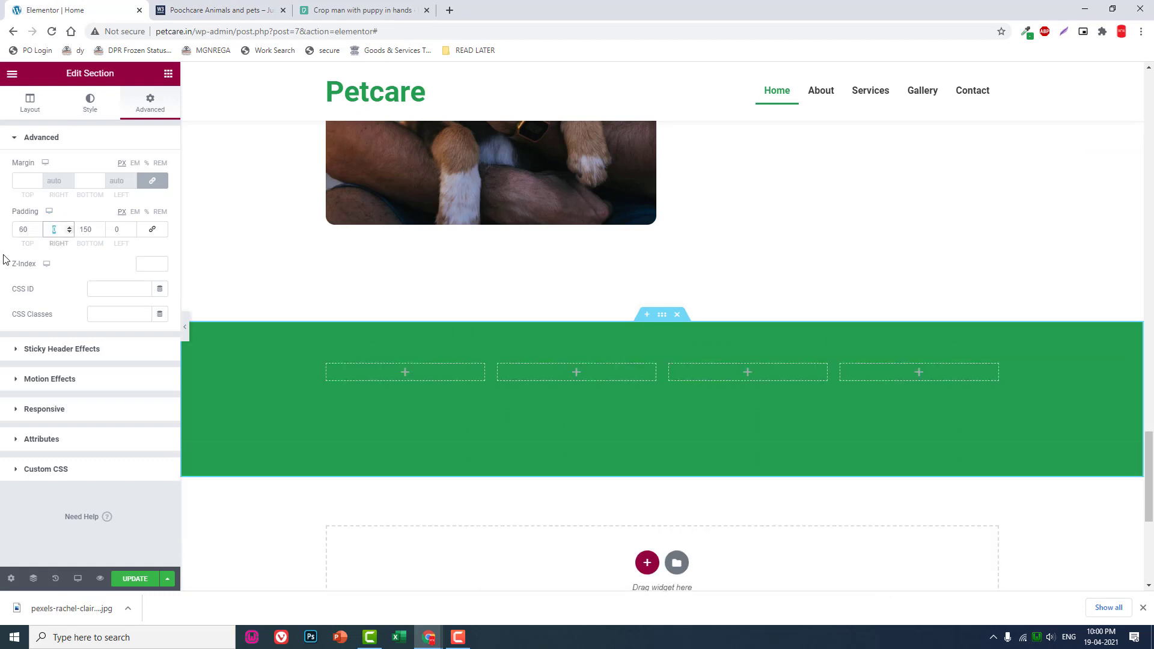
key("Tab")
type("60")
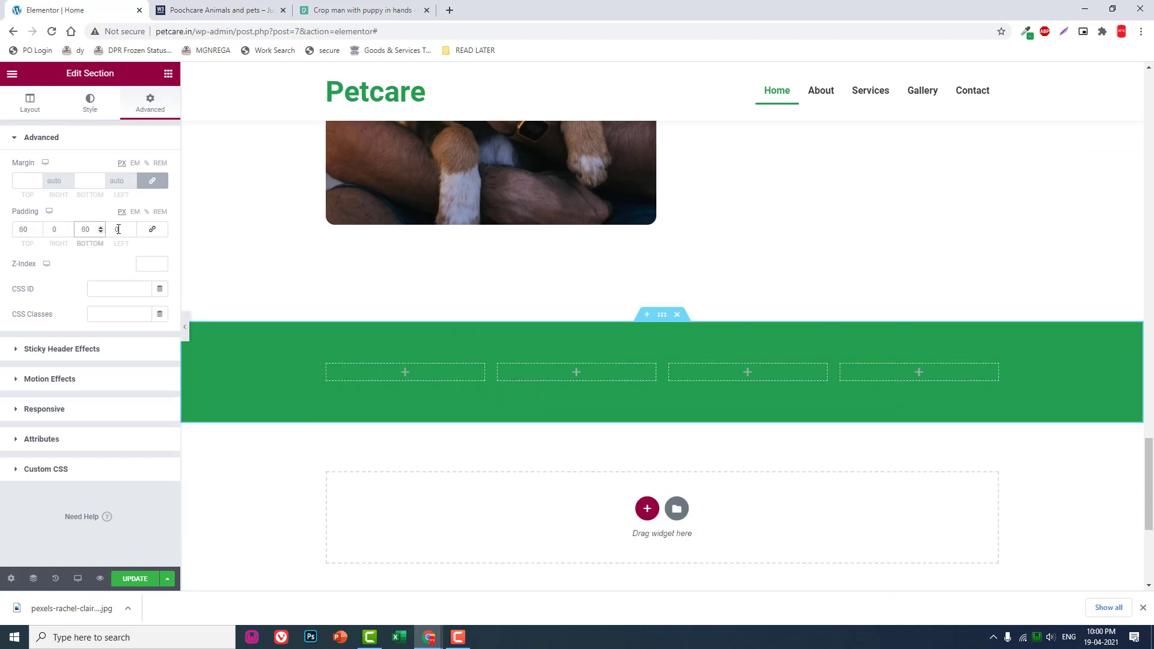
Check the Pooch Care statistics band again and place a Counter widget in the first column of the green section.
left_click(253, 10)
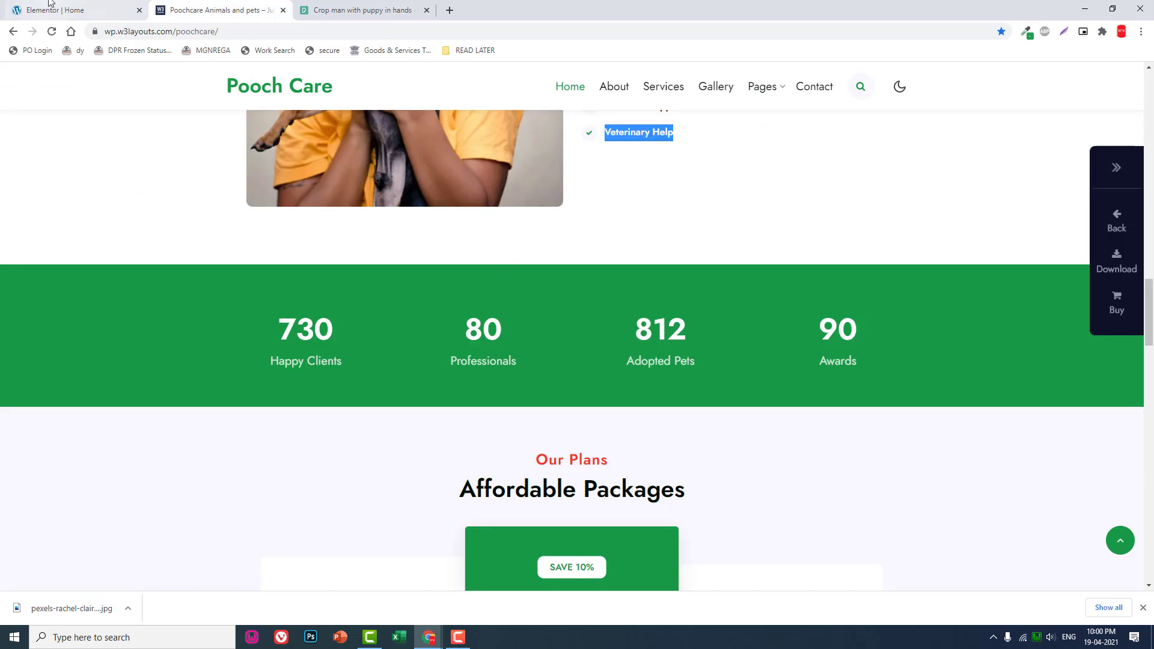
left_click(50, 3)
key("Escape")
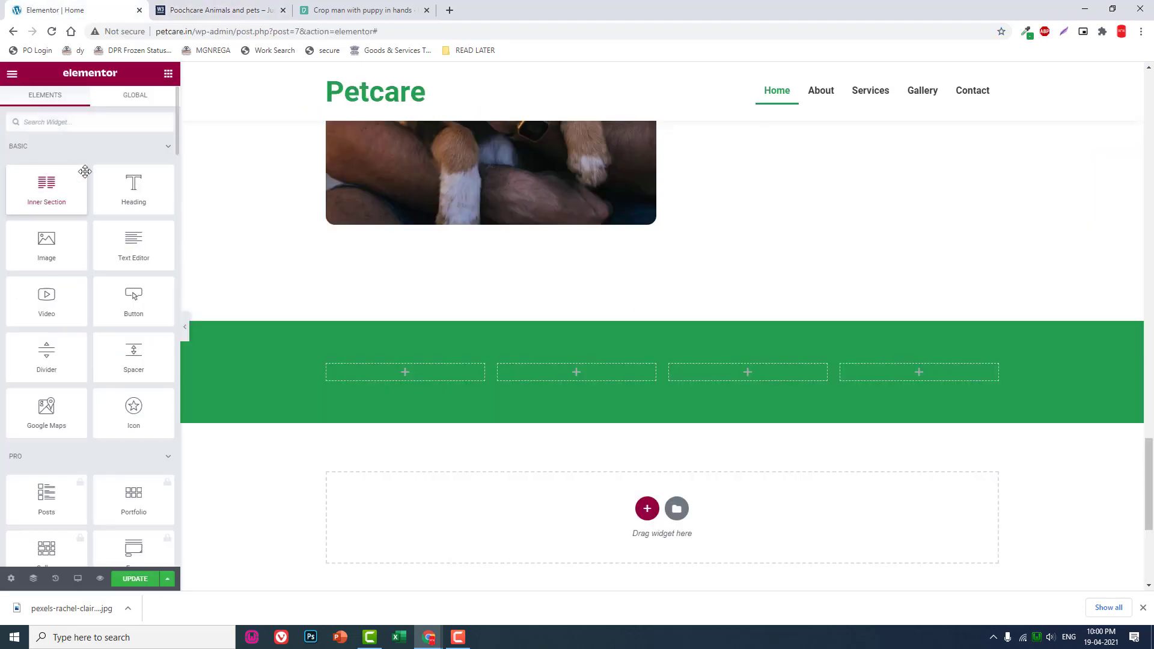
type("COUN")
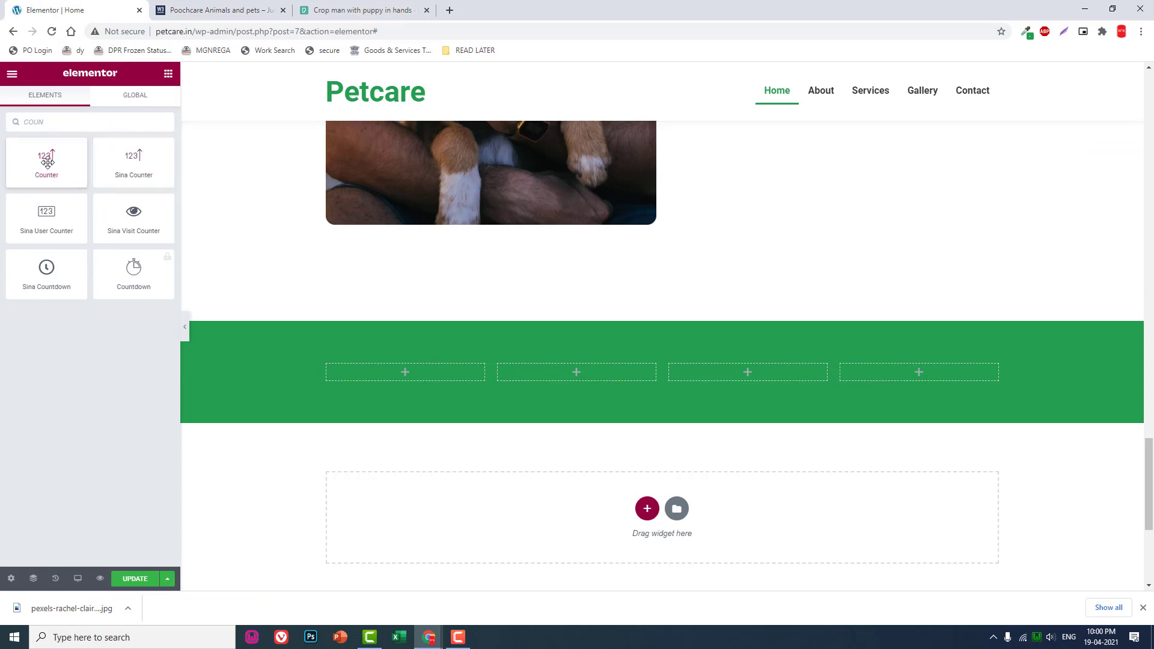
left_click_drag(47, 161, 401, 371)
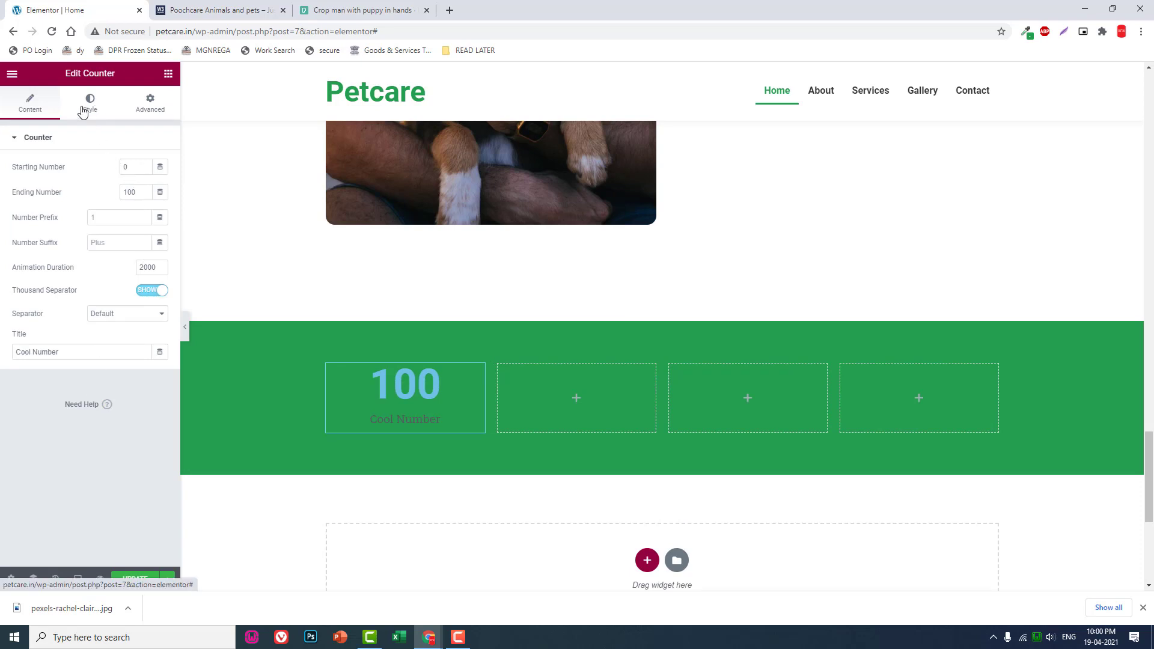
Consult the Pooch Care statistics and set the first counter's ending number to 745.
left_click(187, 15)
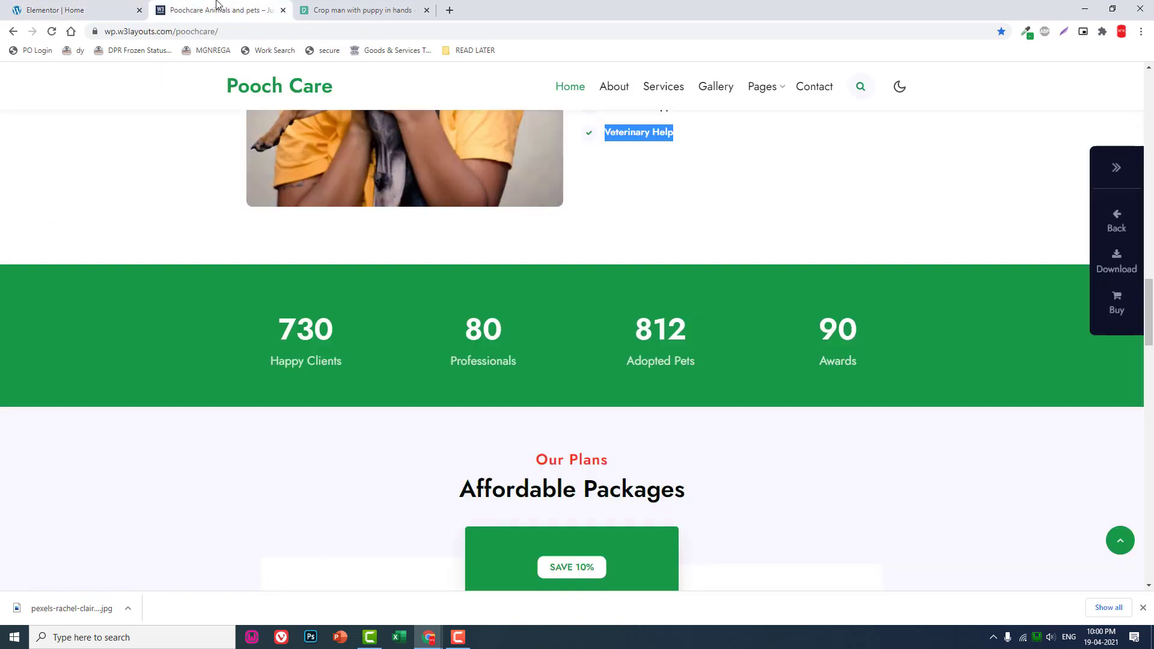
left_click(117, 6)
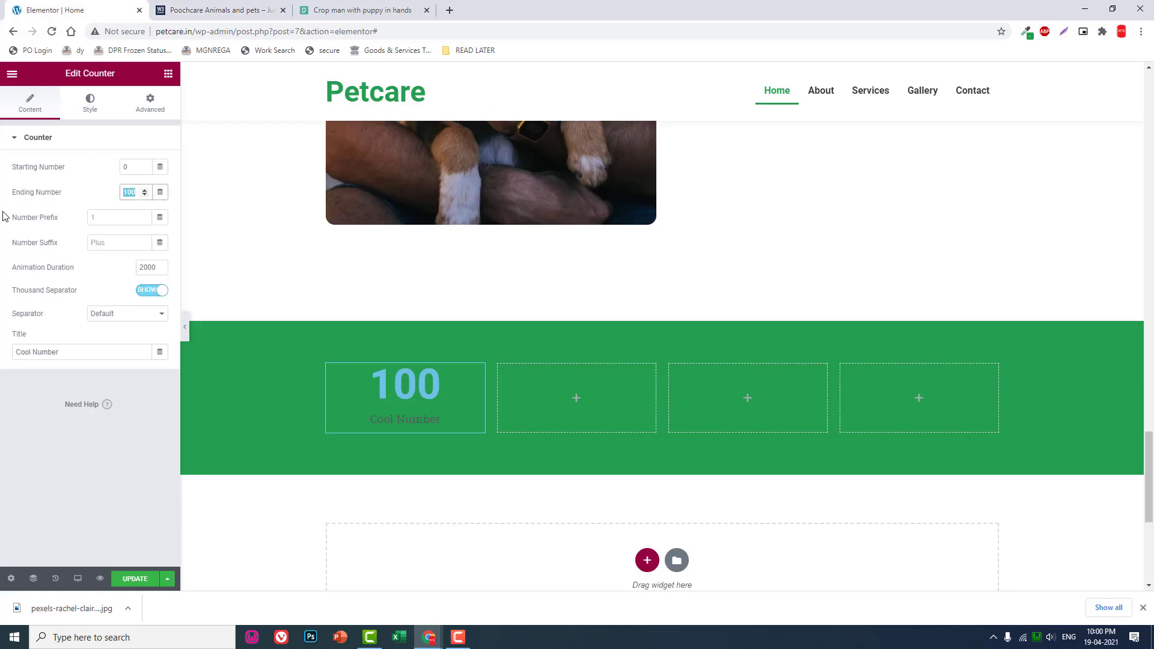
type("745")
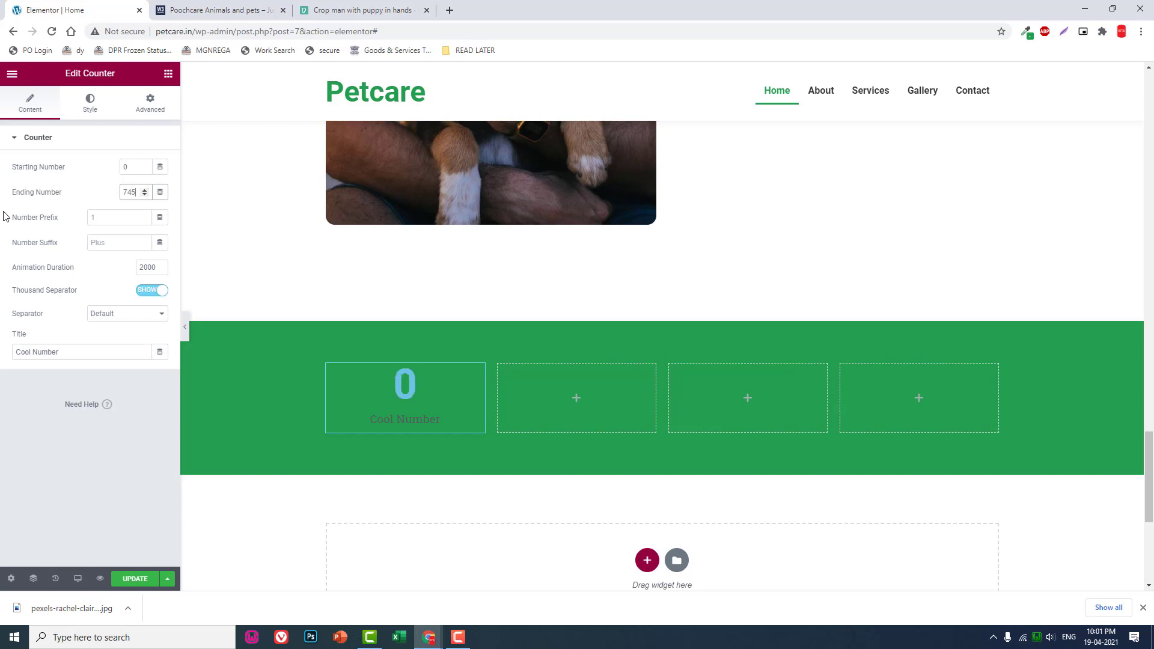
Set the text color of both the number and the title in the first counter to white.
left_click(91, 103)
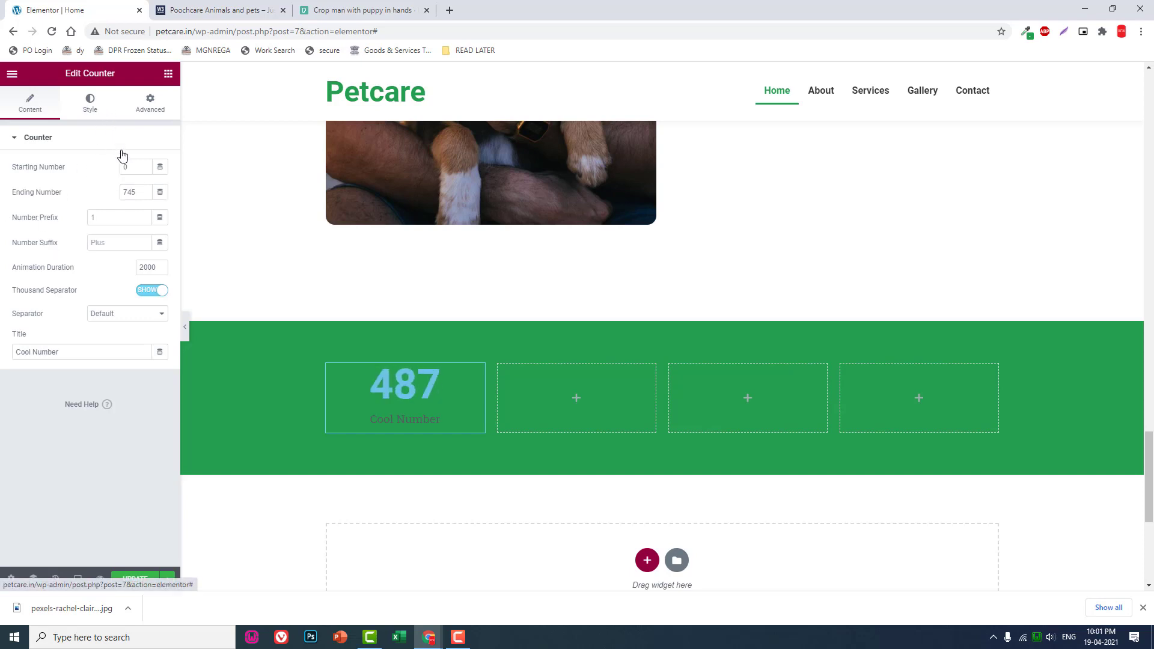
left_click(160, 166)
left_click(24, 213)
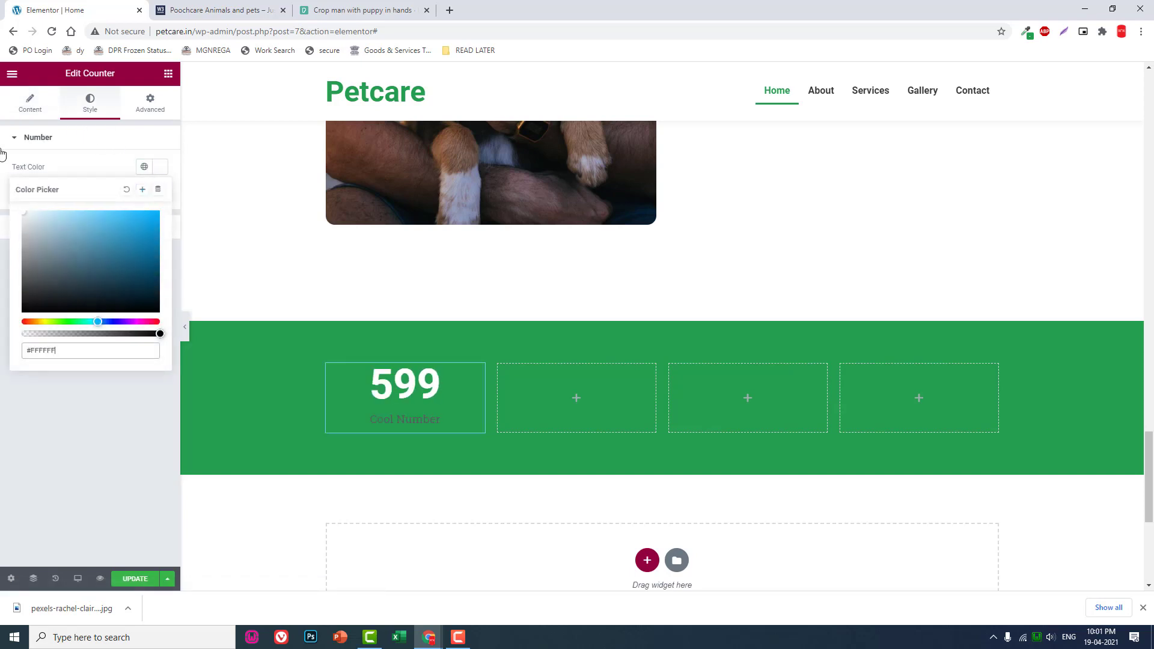
left_click(71, 394)
left_click(108, 226)
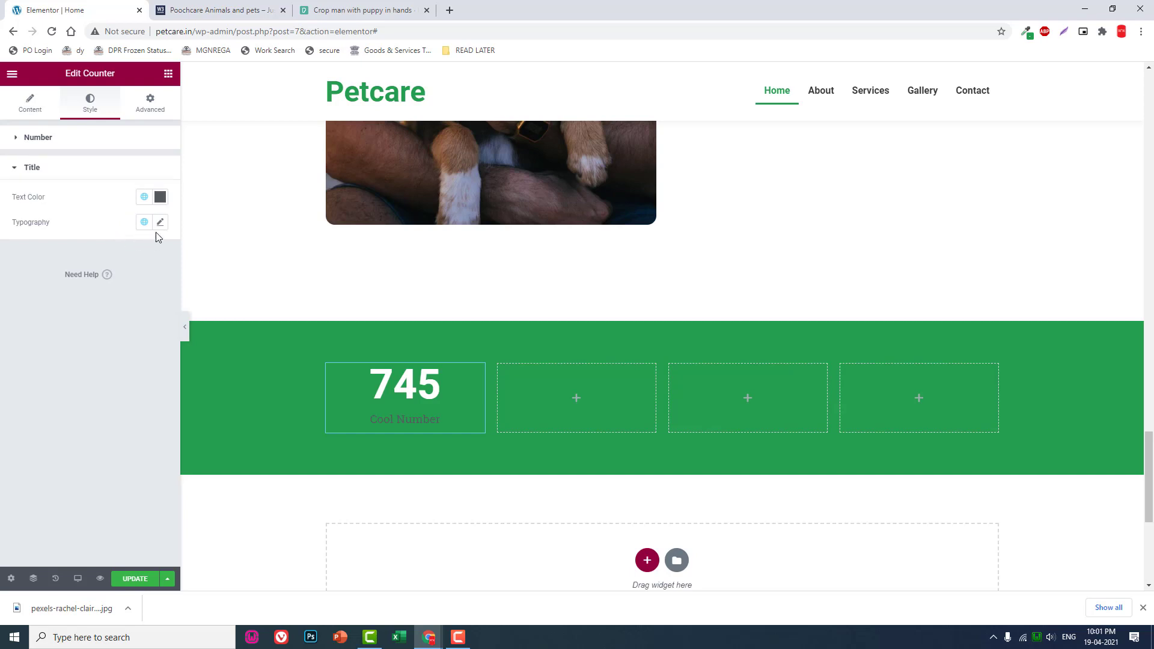
left_click(160, 196)
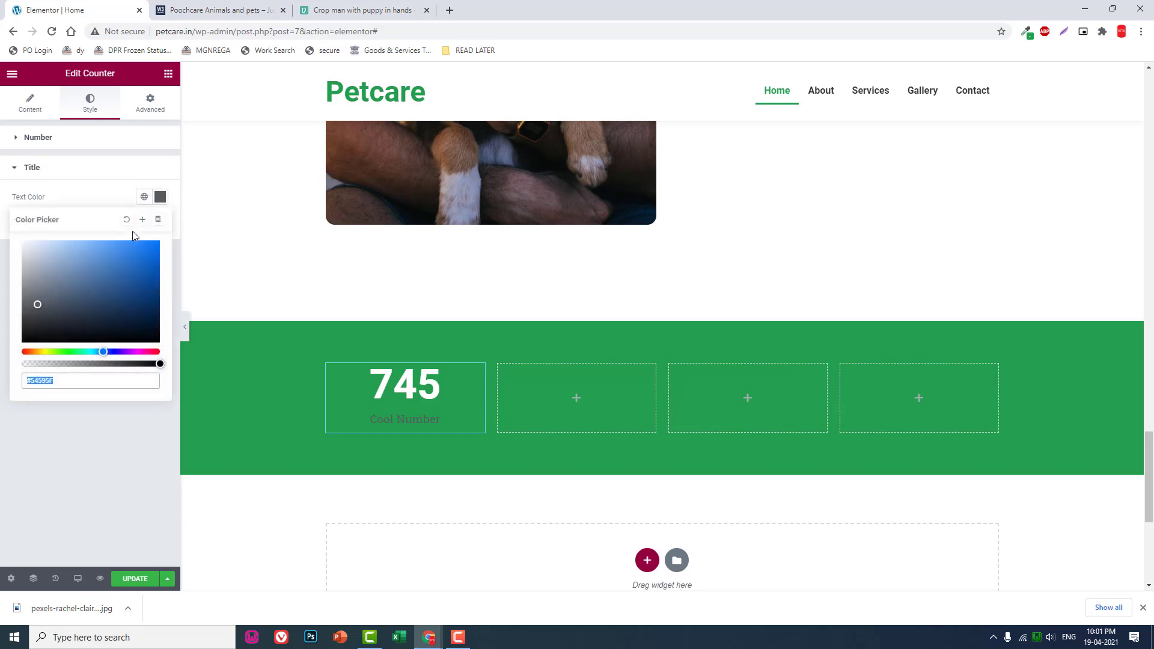
left_click(24, 241)
left_click(84, 439)
Check Pooch Care's statistics layout and copy the styled first counter into the three remaining columns of the green section.
left_click(216, 11)
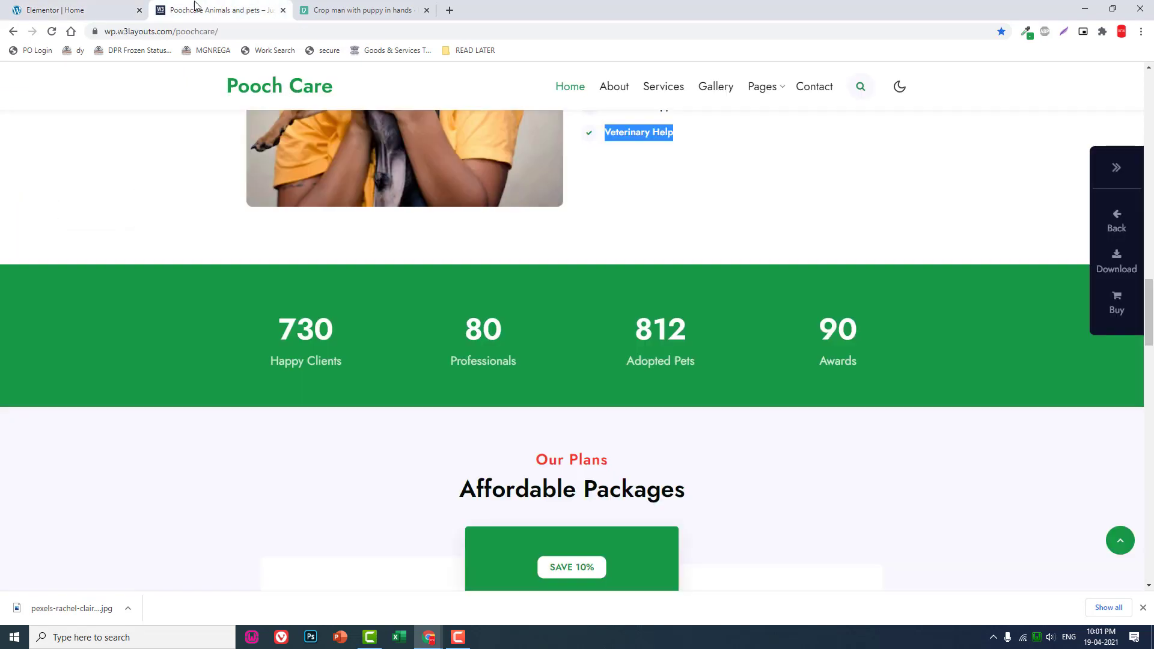
left_click(80, 11)
right_click(475, 374)
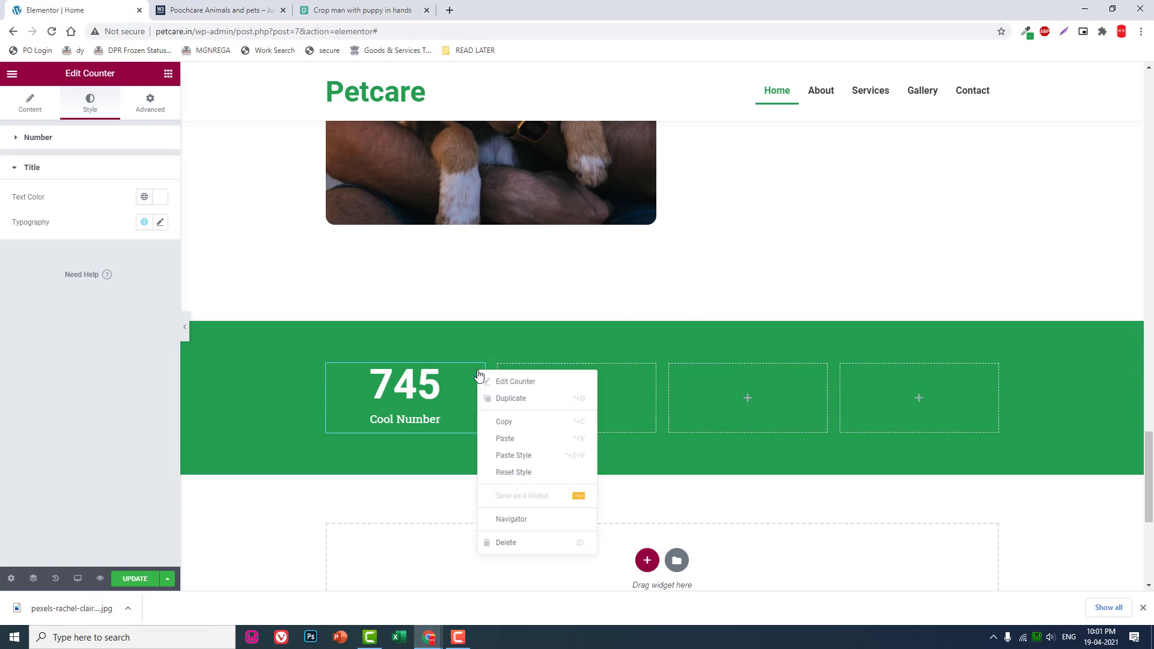
left_click(521, 429)
right_click(540, 395)
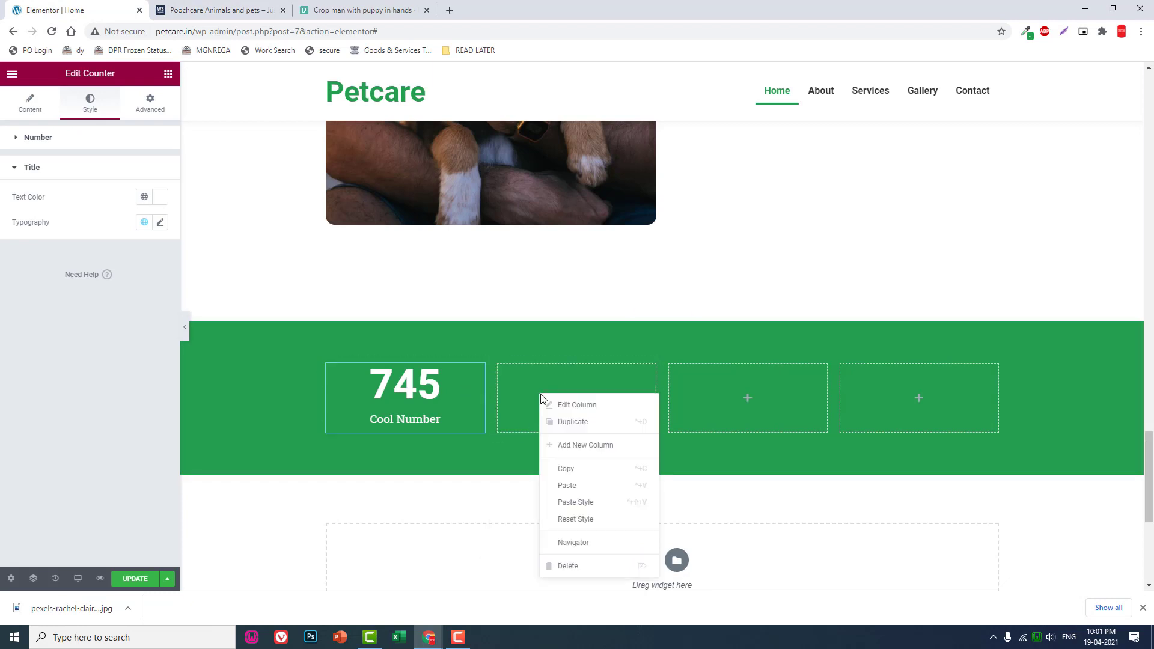
left_click(581, 486)
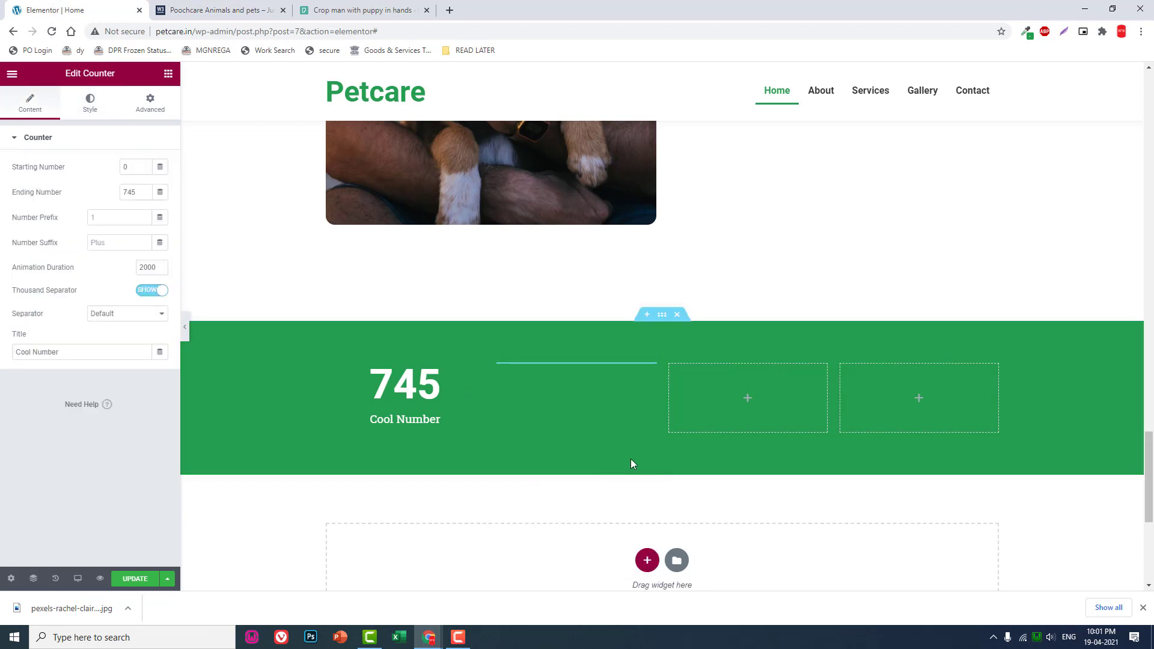
right_click(707, 398)
left_click(743, 490)
right_click(867, 411)
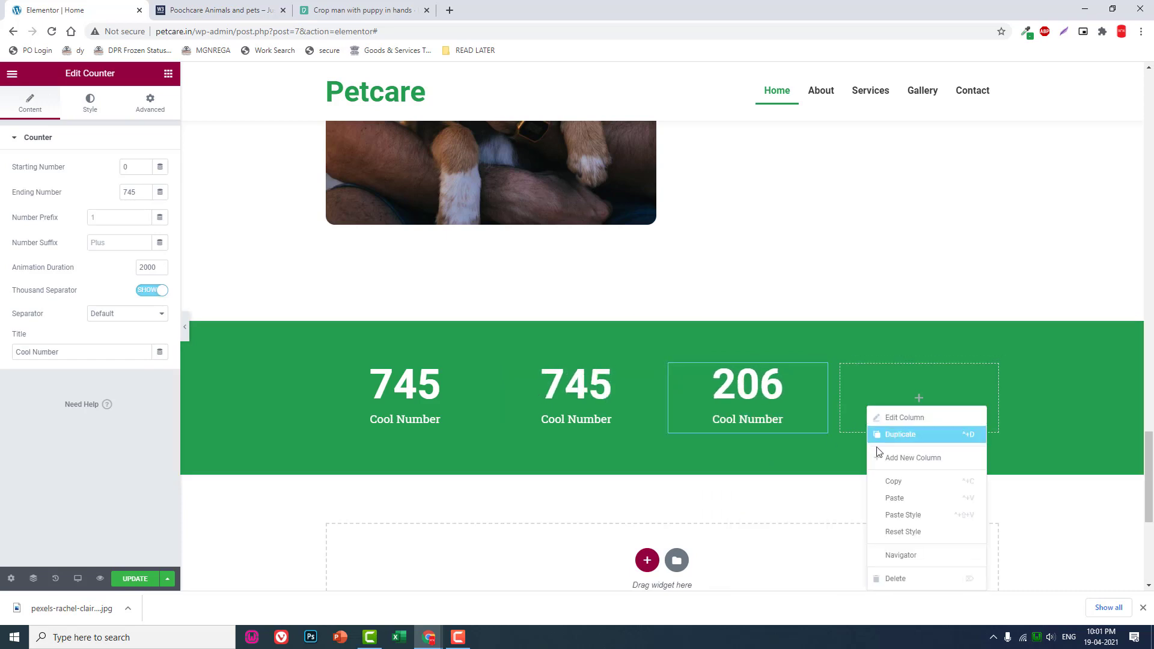
left_click(899, 498)
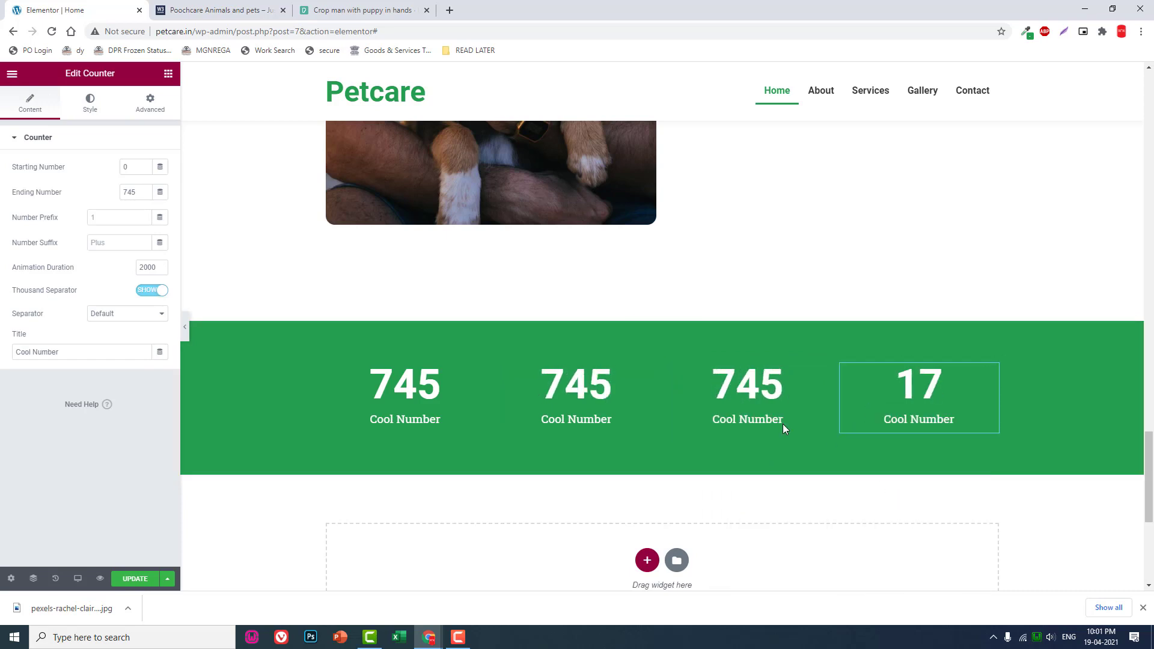
Using the Pooch Care statistics as reference, set the fourth counter's ending number to 80 and its title to "Professsionals".
left_click(240, 9)
left_click(37, 7)
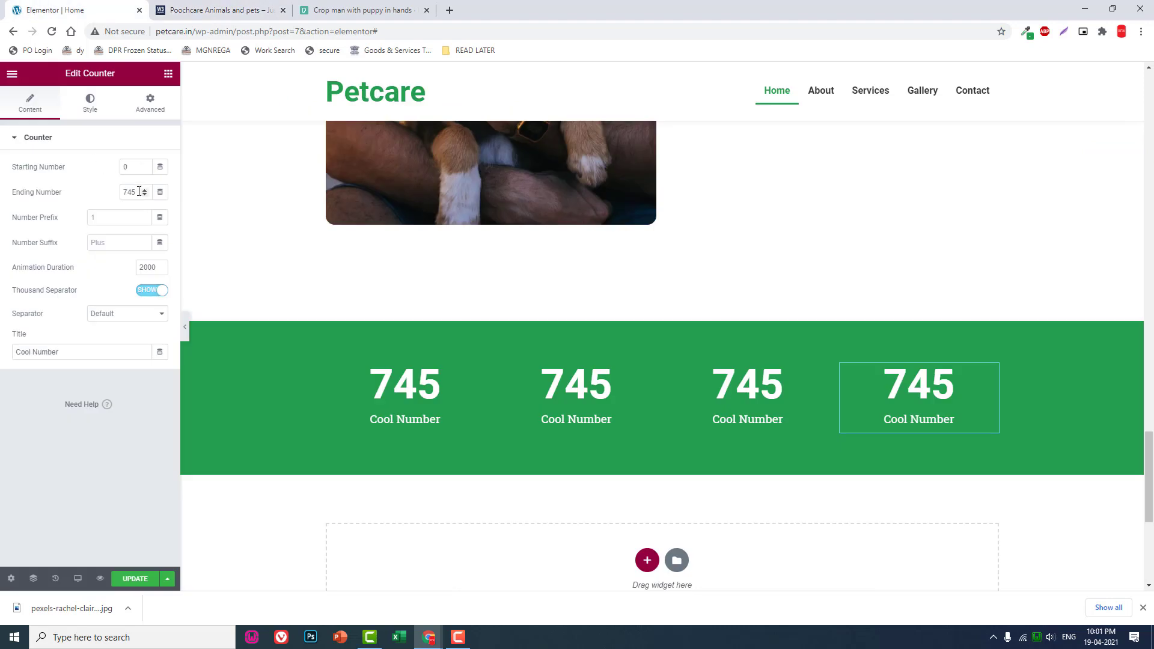
type("80")
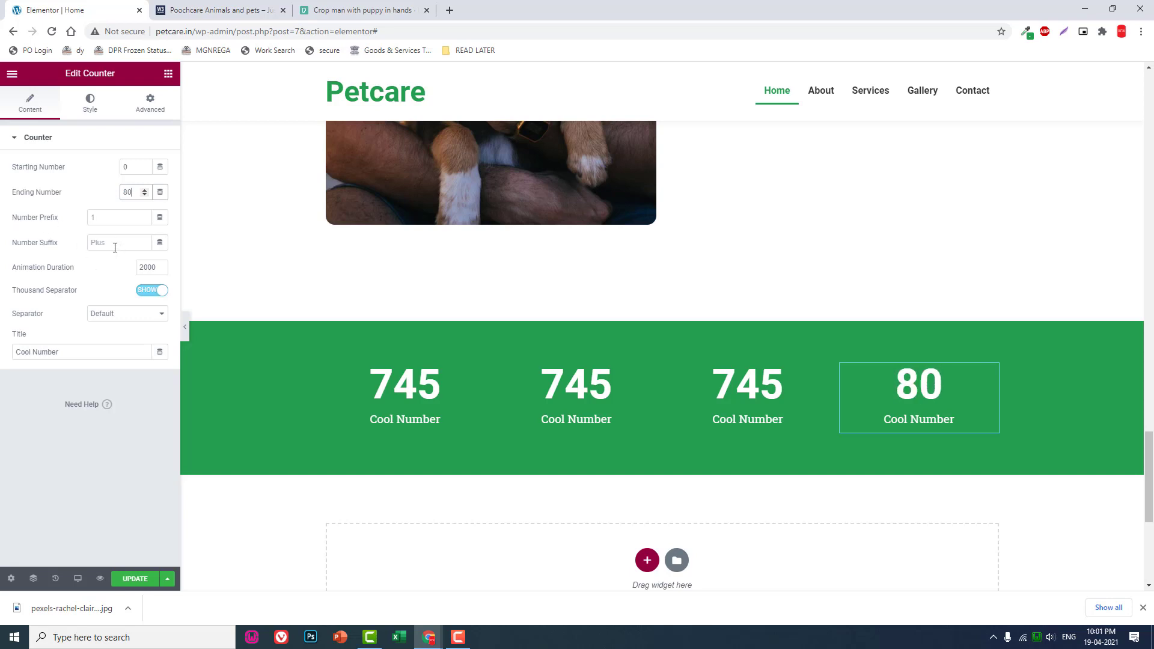
left_click(76, 351)
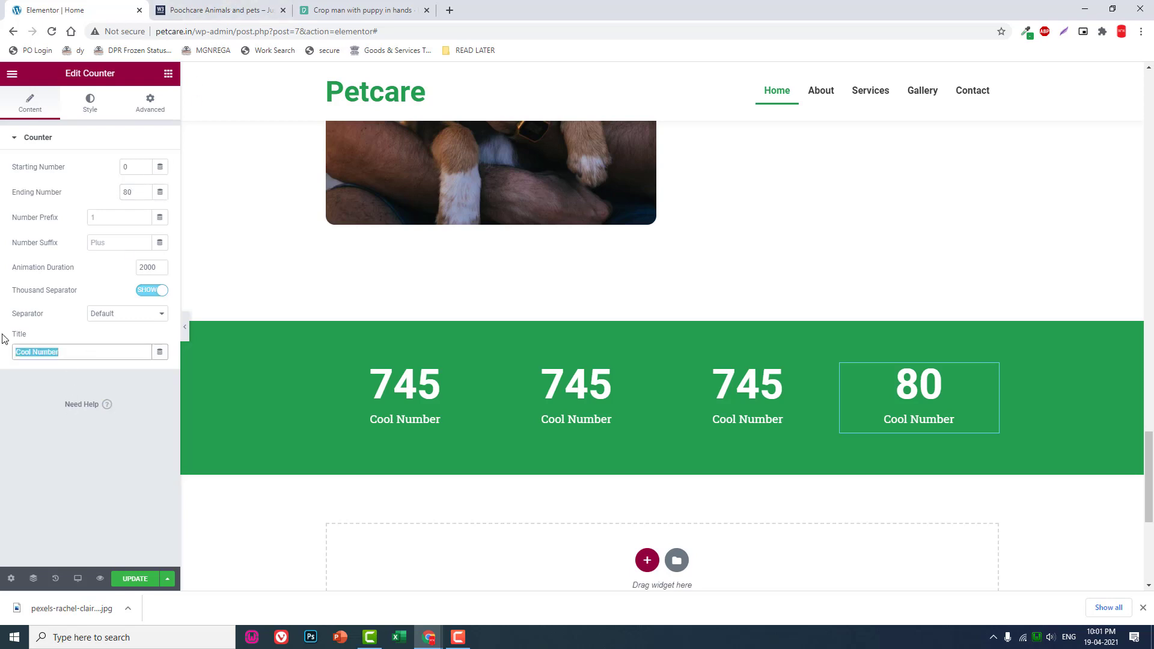
type("pR")
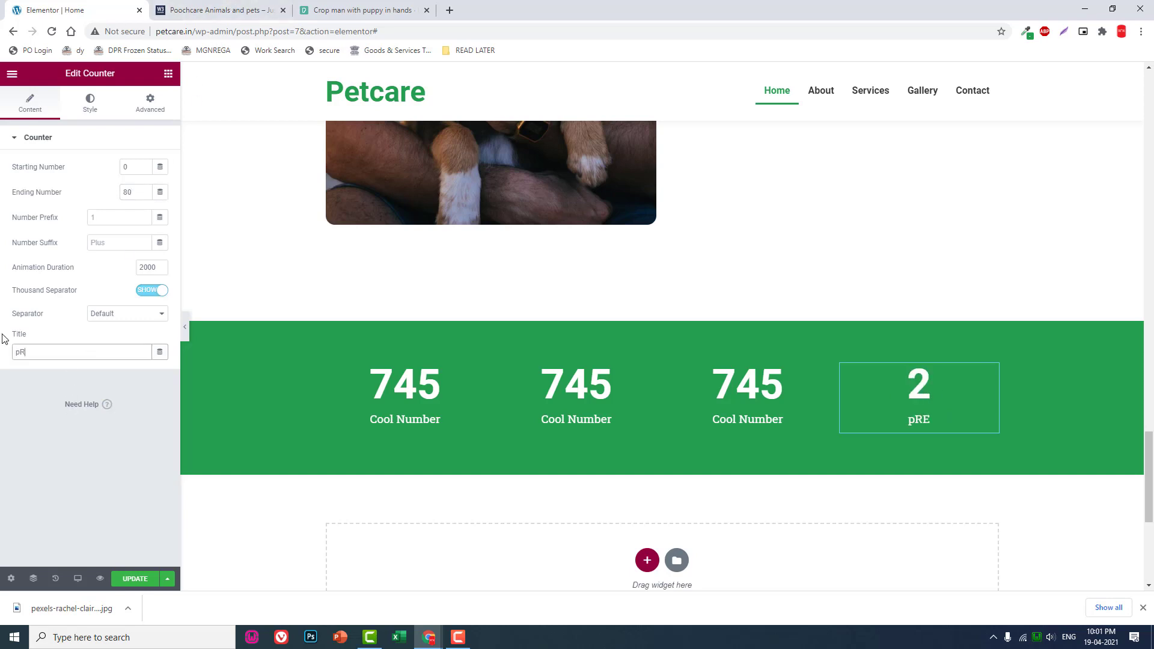
key("BackSpace")
key("BackSpace")
type("Professsiona")
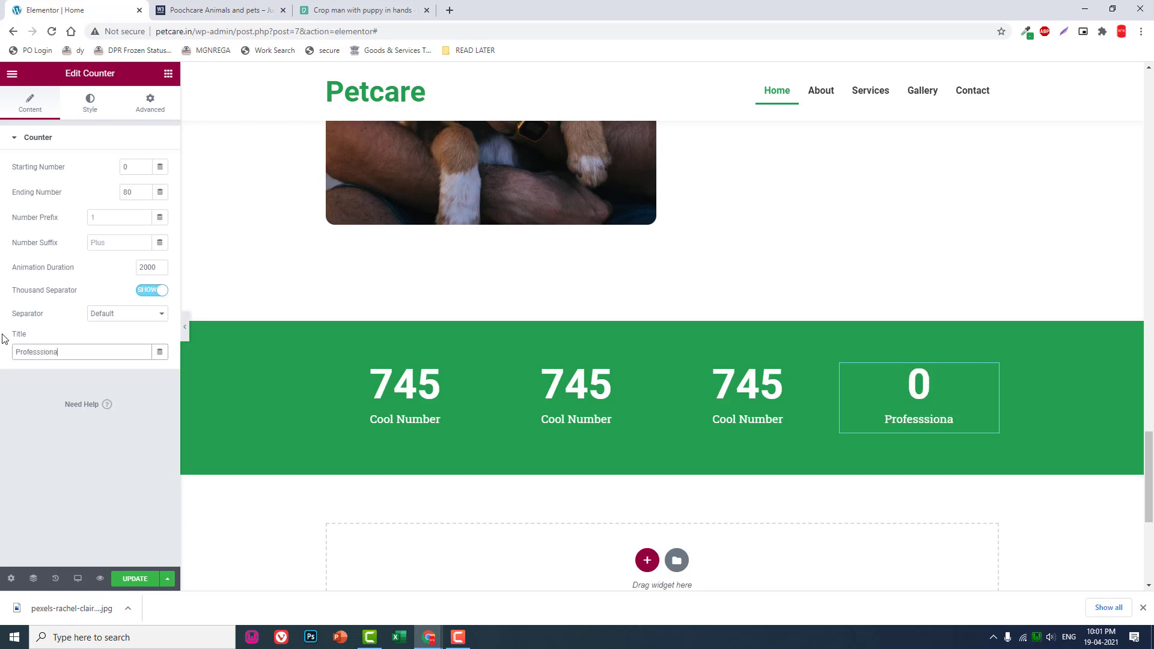
type("ls")
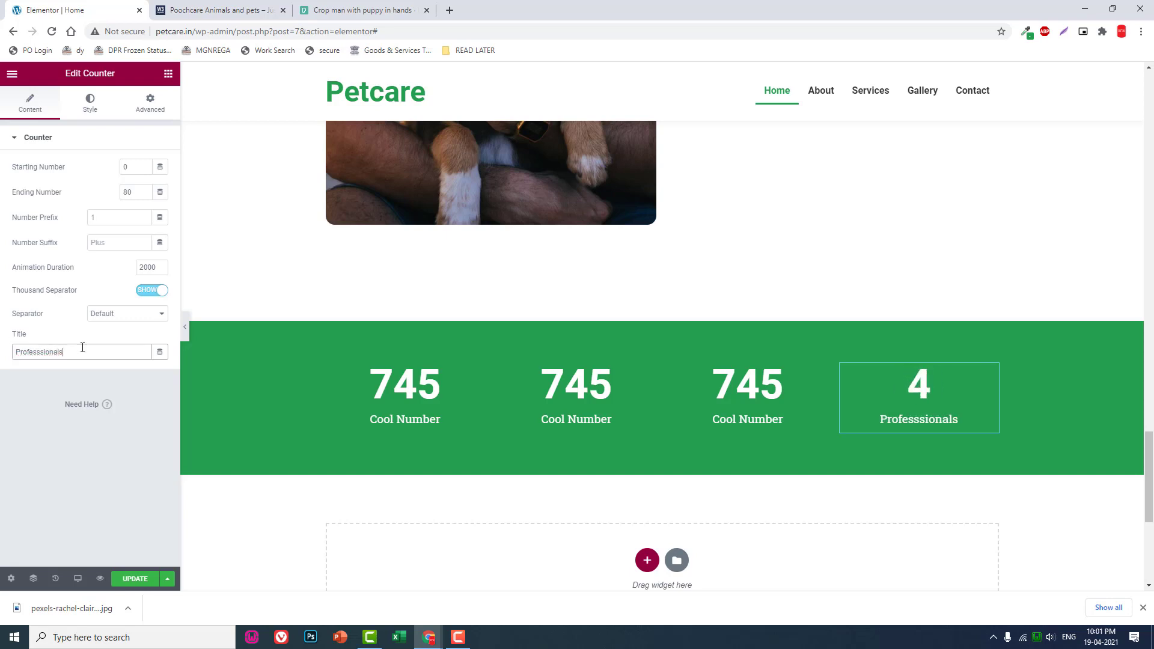
Check the Pooch Care statistics for reference and set the third counter's ending number to 900.
left_click(233, 7)
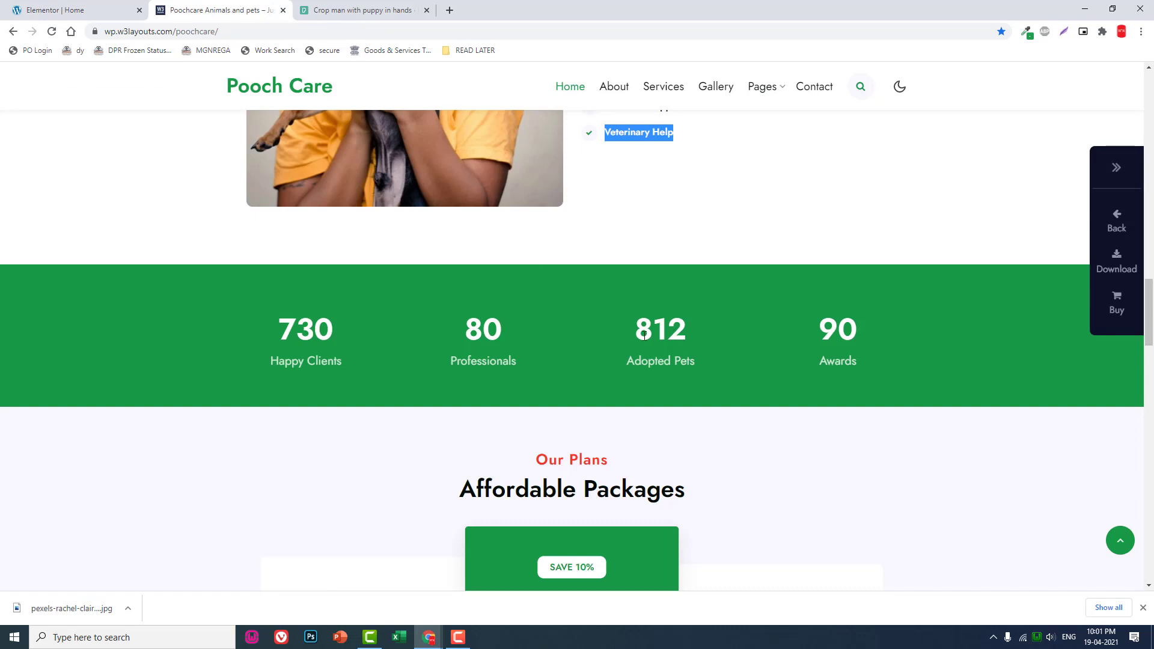
left_click(72, 10)
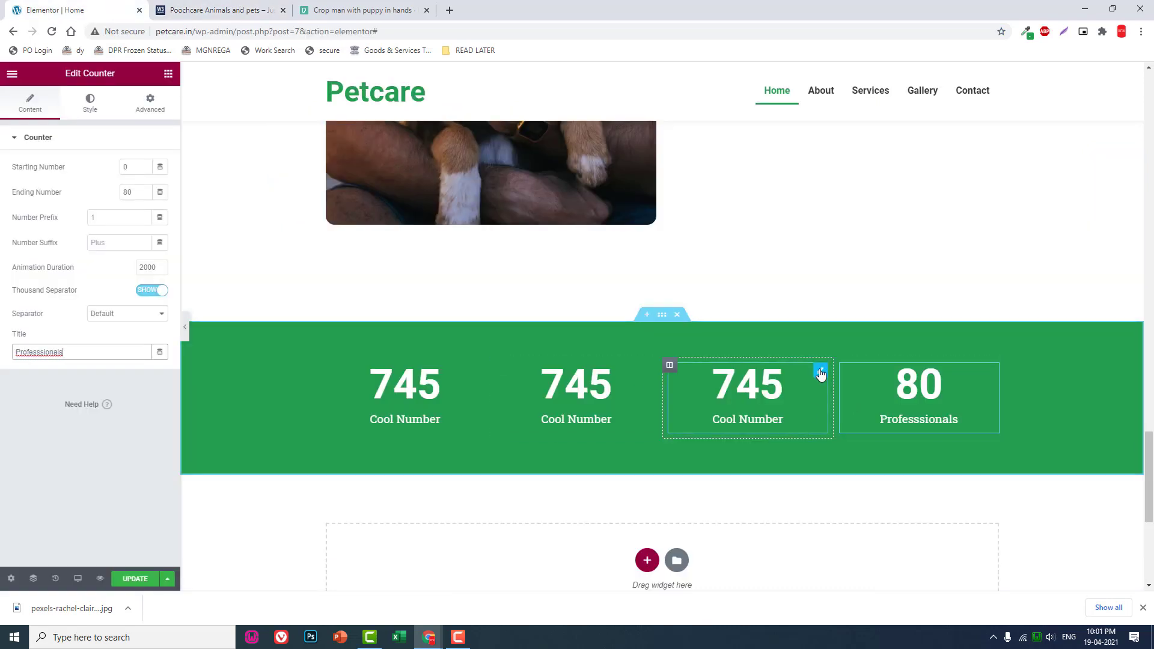
left_click(821, 371)
left_click_drag(138, 192, 43, 200)
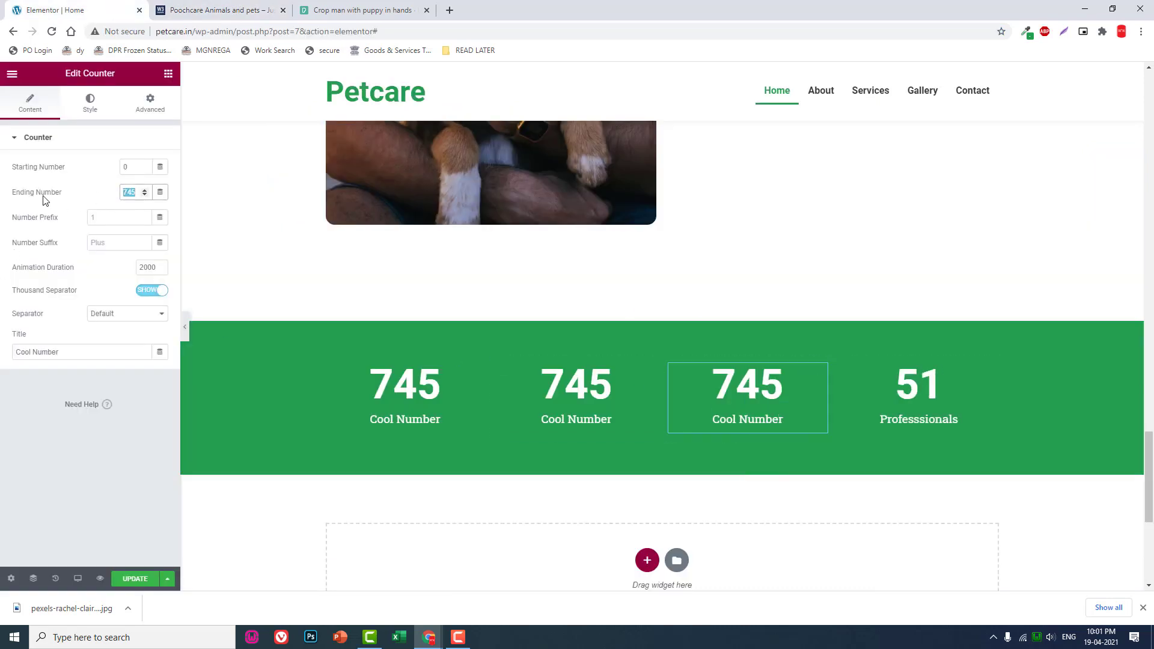
type("900")
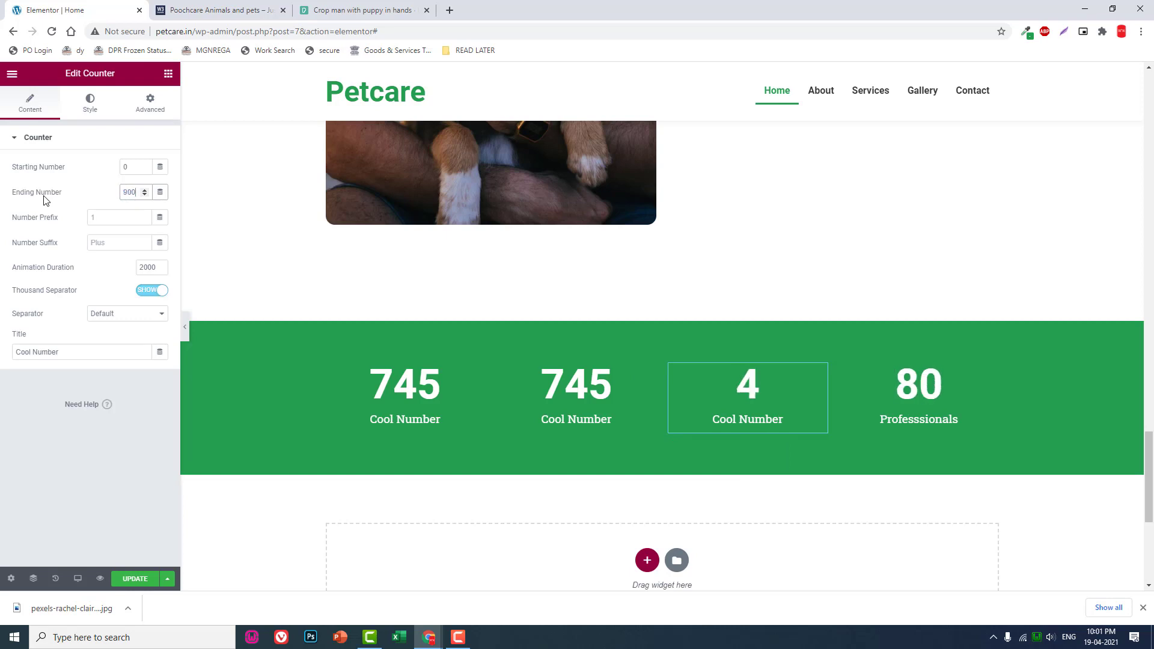
Title the third counter "Adopted Pets" and give its number the suffix "+".
left_click_drag(90, 353, 5, 363)
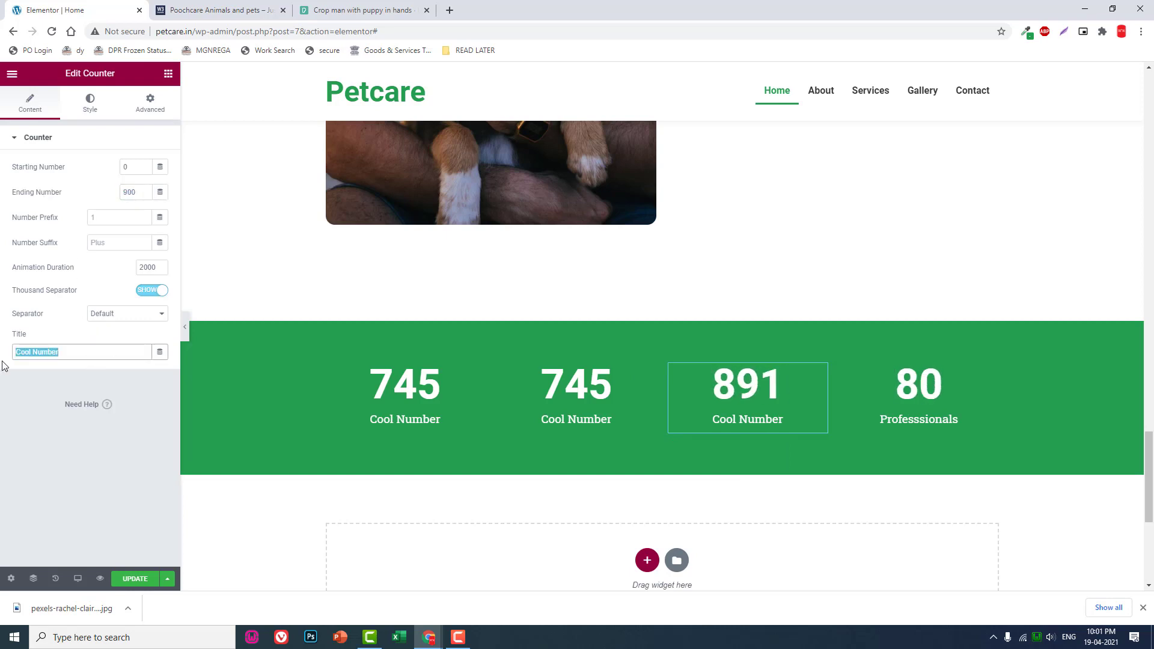
type("A")
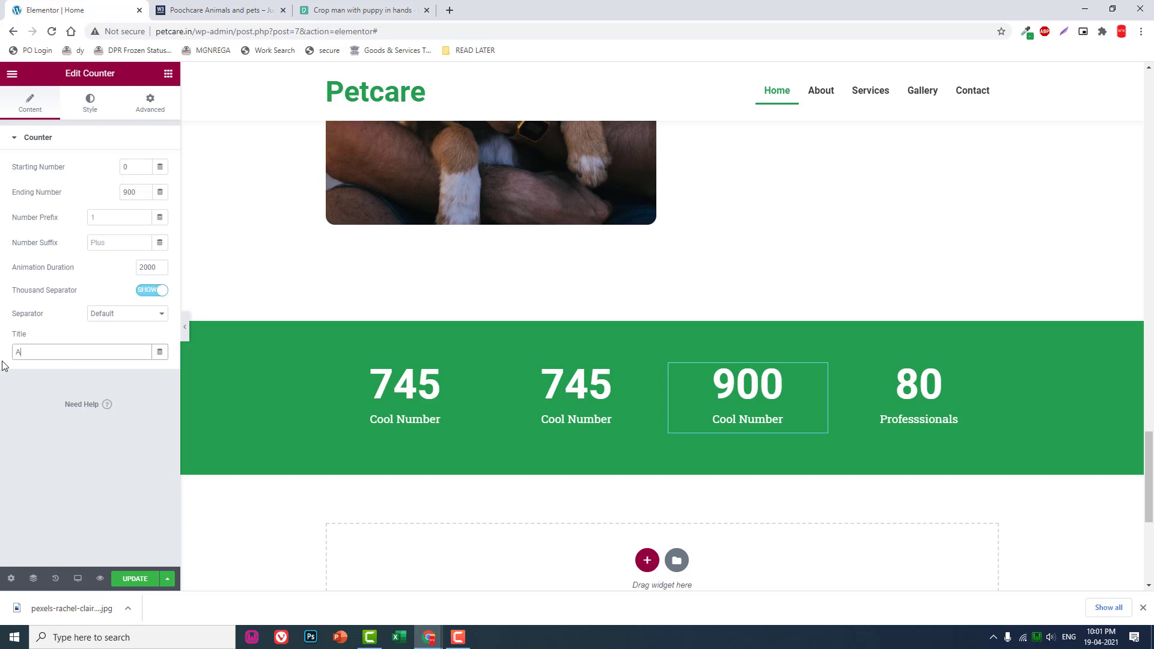
type("d")
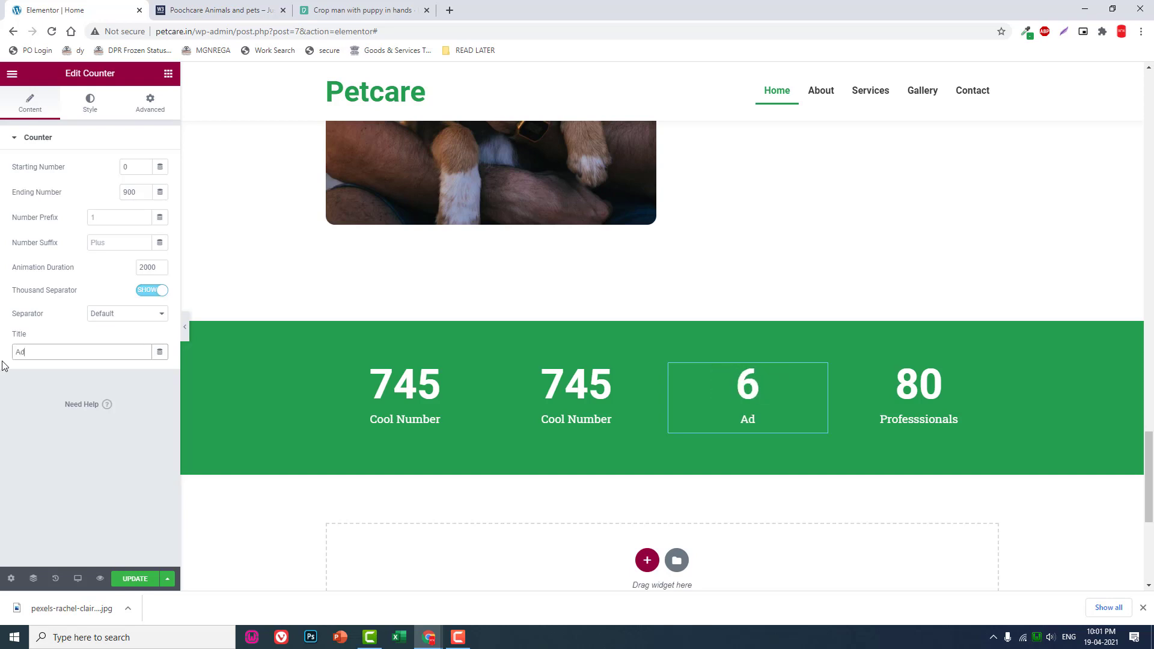
type("opted P")
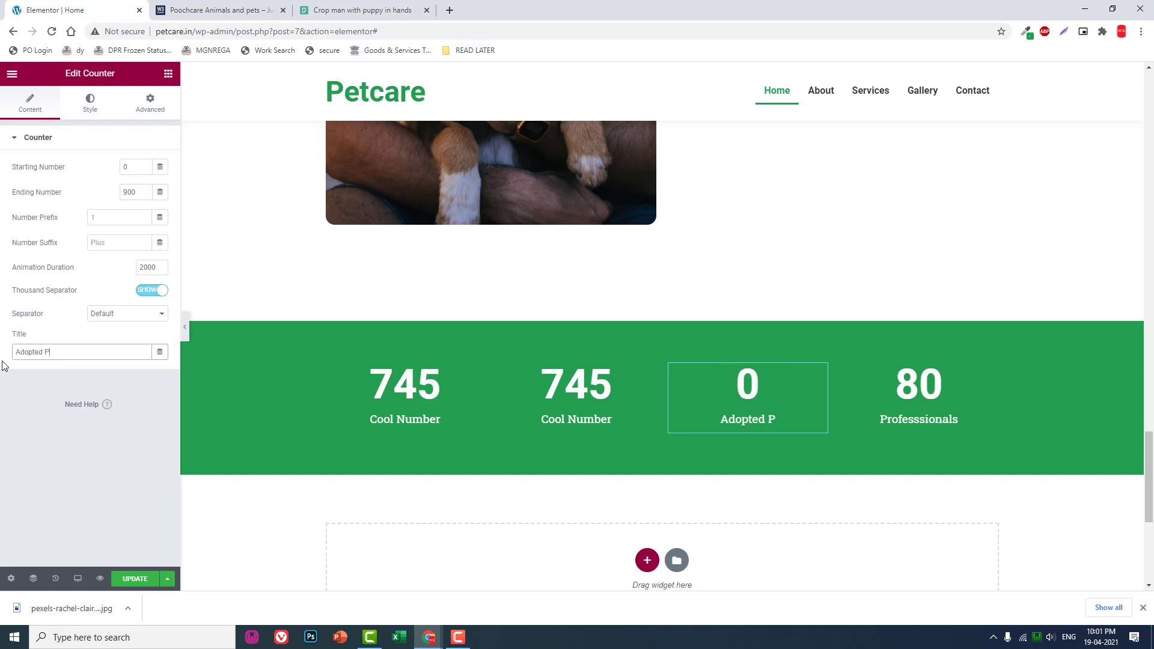
type("ets")
left_click(114, 241)
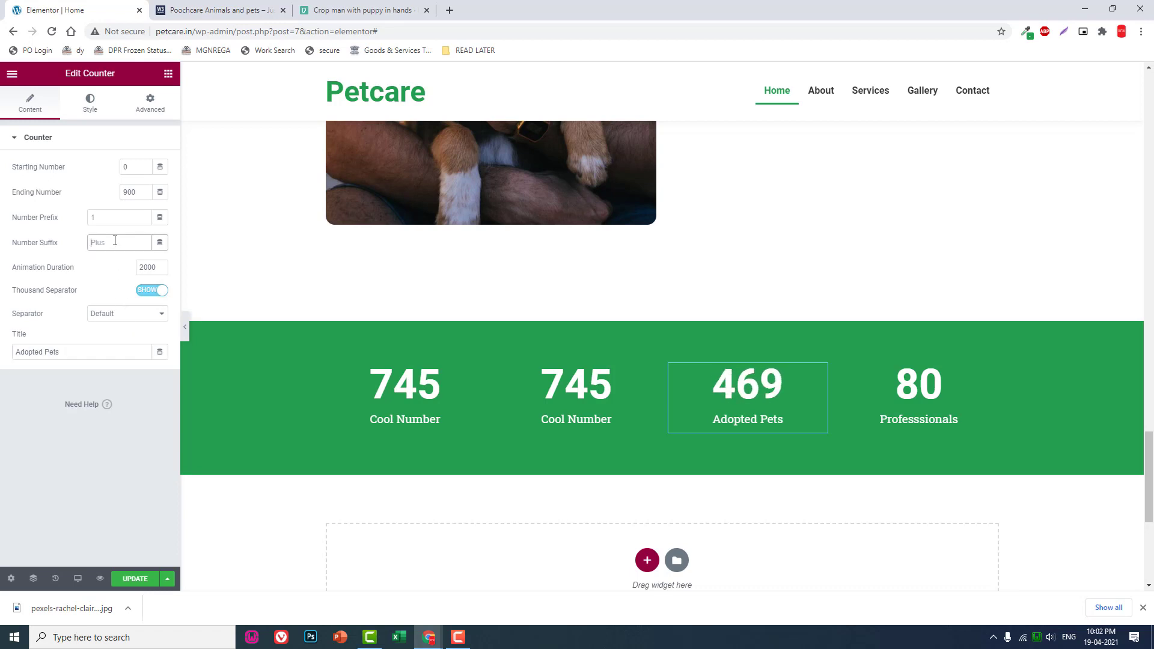
type("+")
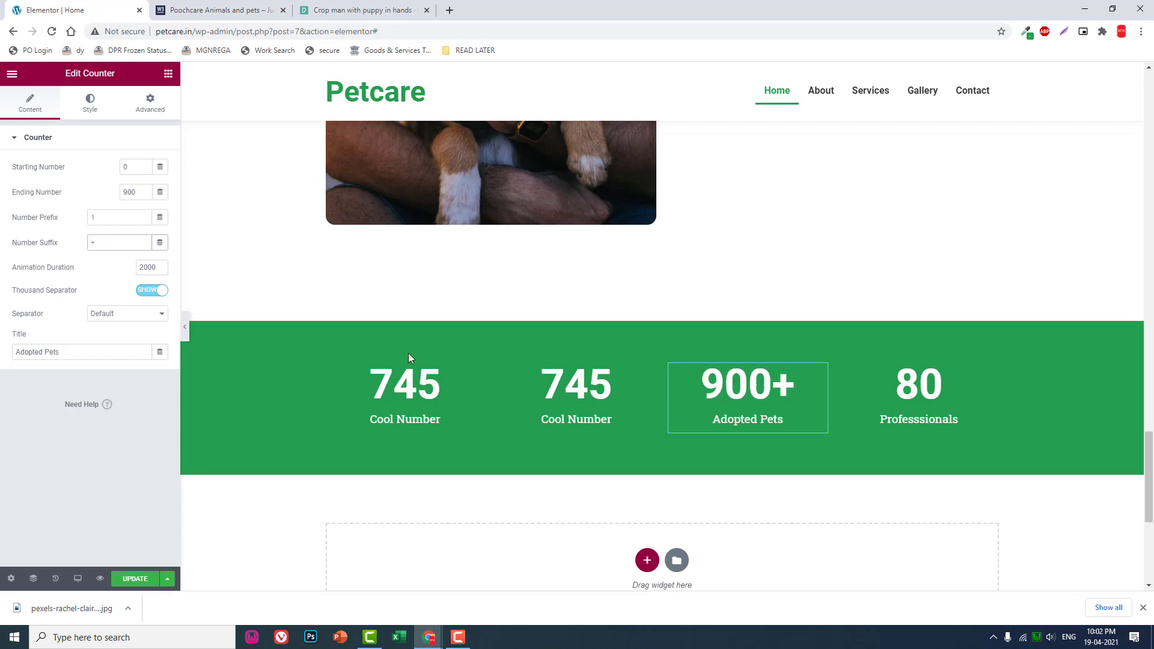
Consult the Pooch Care statistics again and set the second counter's ending number to 180.
left_click(218, 10)
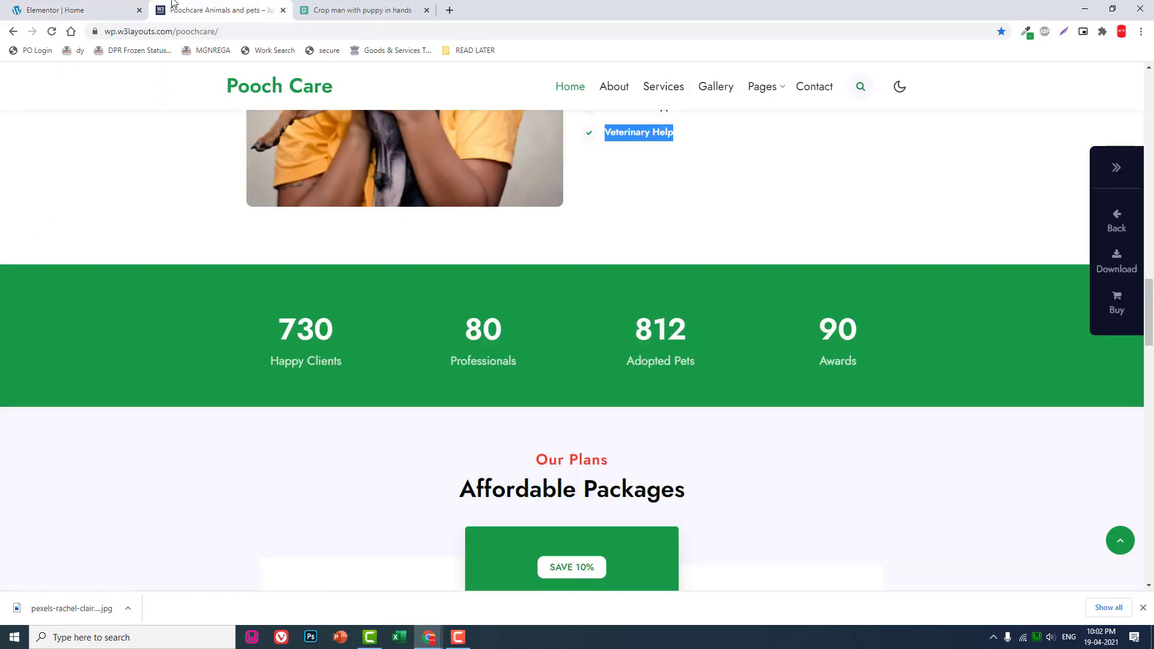
left_click(110, 4)
left_click(212, 7)
left_click(99, 6)
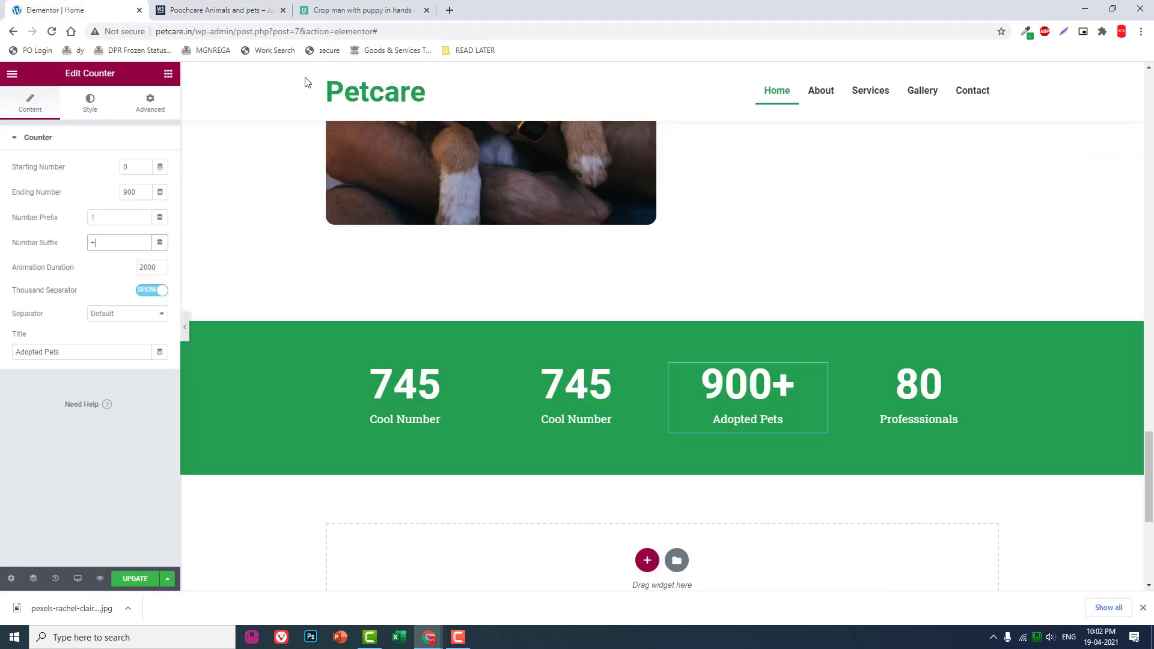
left_click(576, 393)
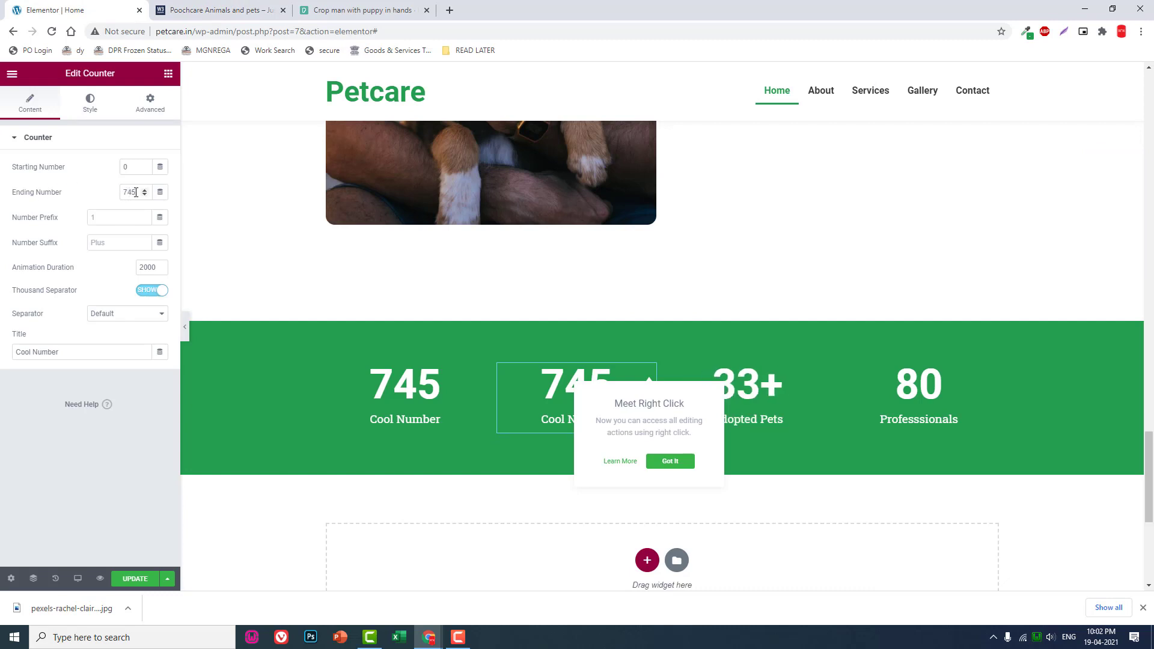
left_click_drag(136, 192, 56, 193)
type("82")
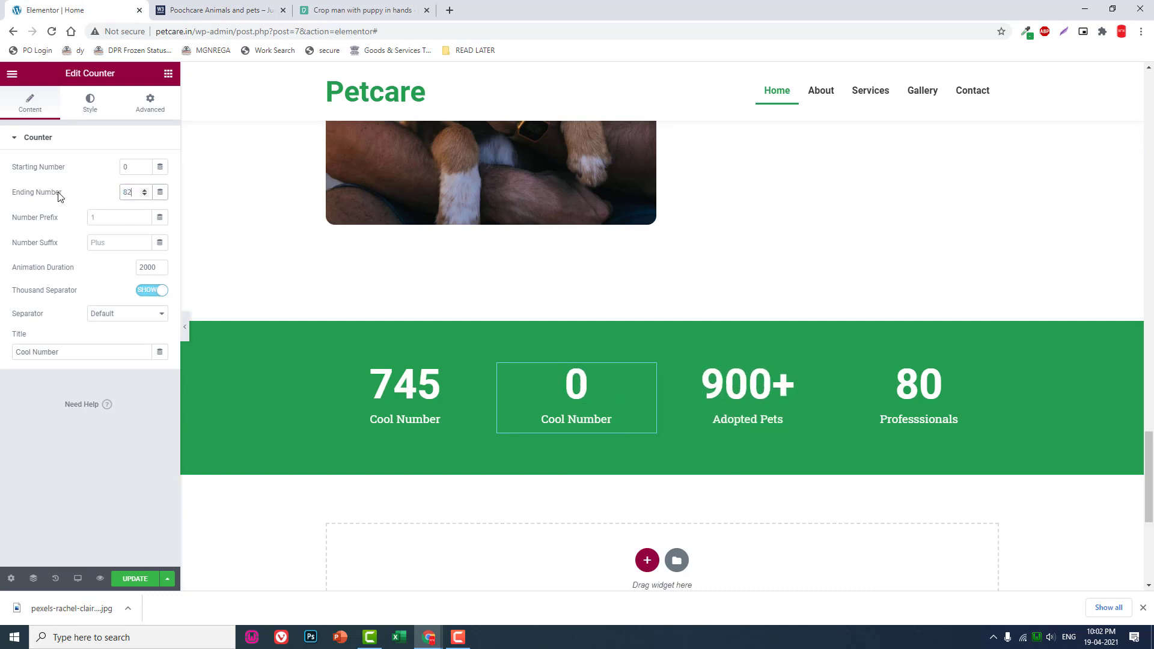
key("BackSpace")
left_click(116, 243)
left_click(143, 192)
type("180")
Add the suffix "+" to the second counter's number and title the counter "Awards".
left_click(115, 246)
type("+")
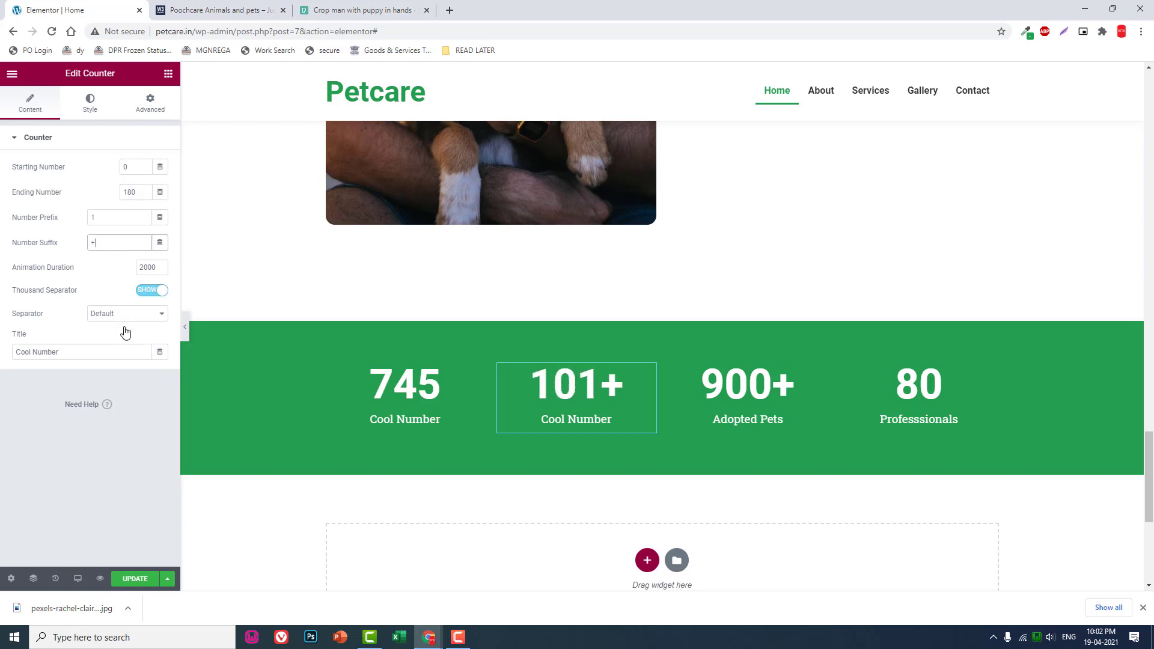
left_click_drag(98, 352, 5, 364)
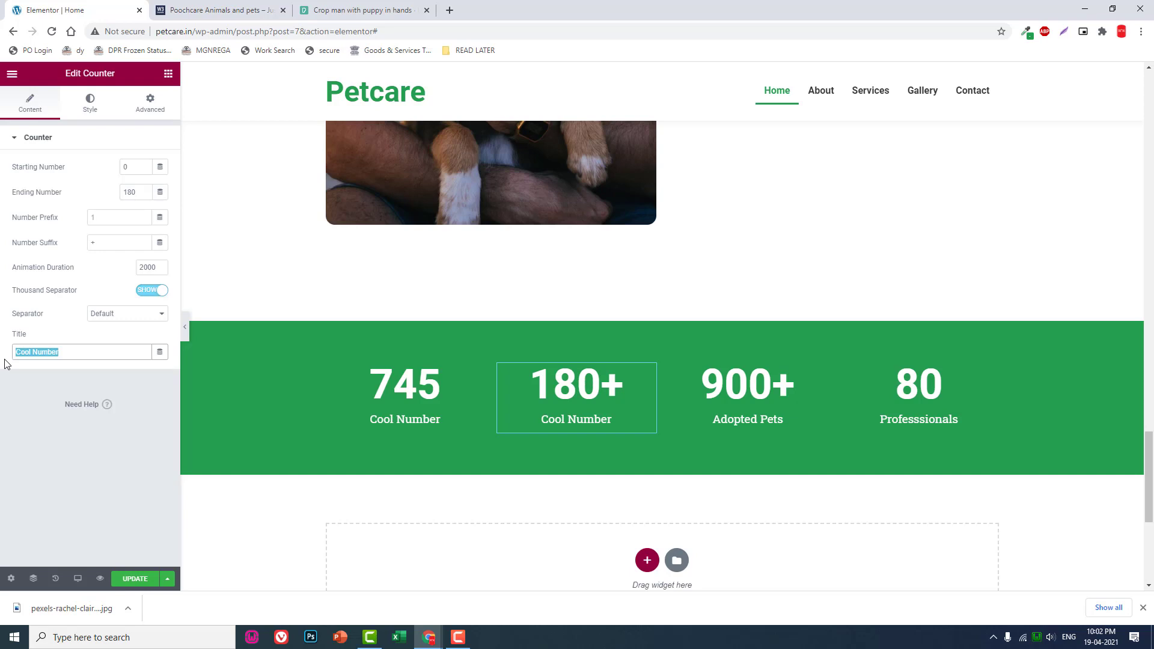
type("Awards")
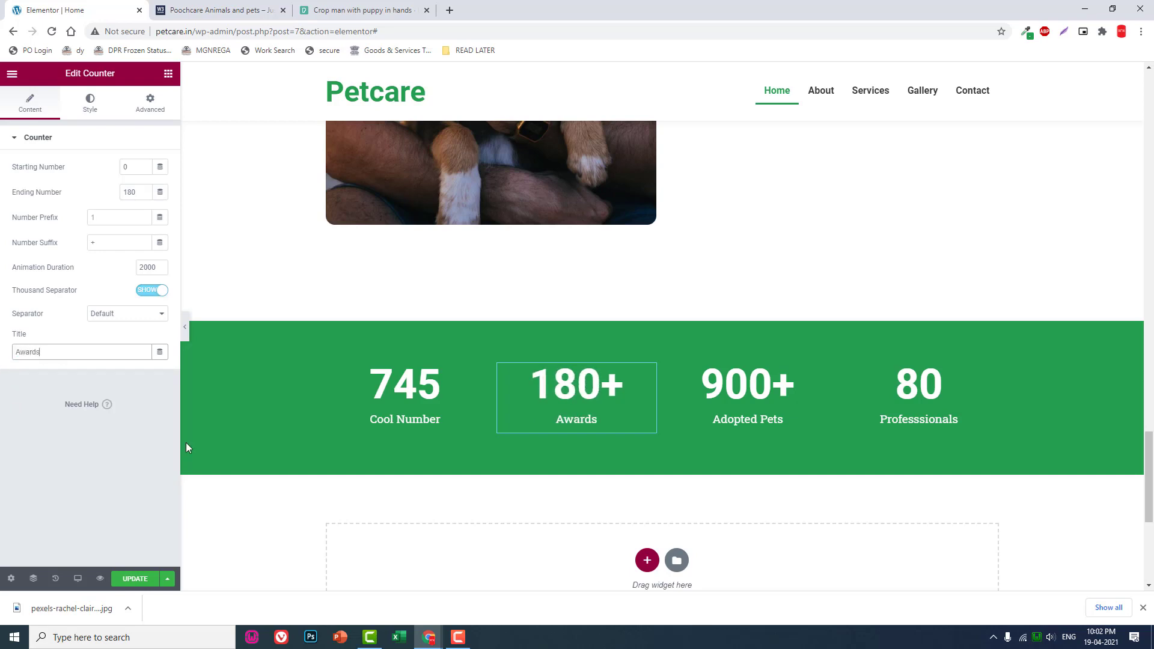
Add the suffix "+" to the number of the fourth counter, Professsionals.
left_click(993, 371)
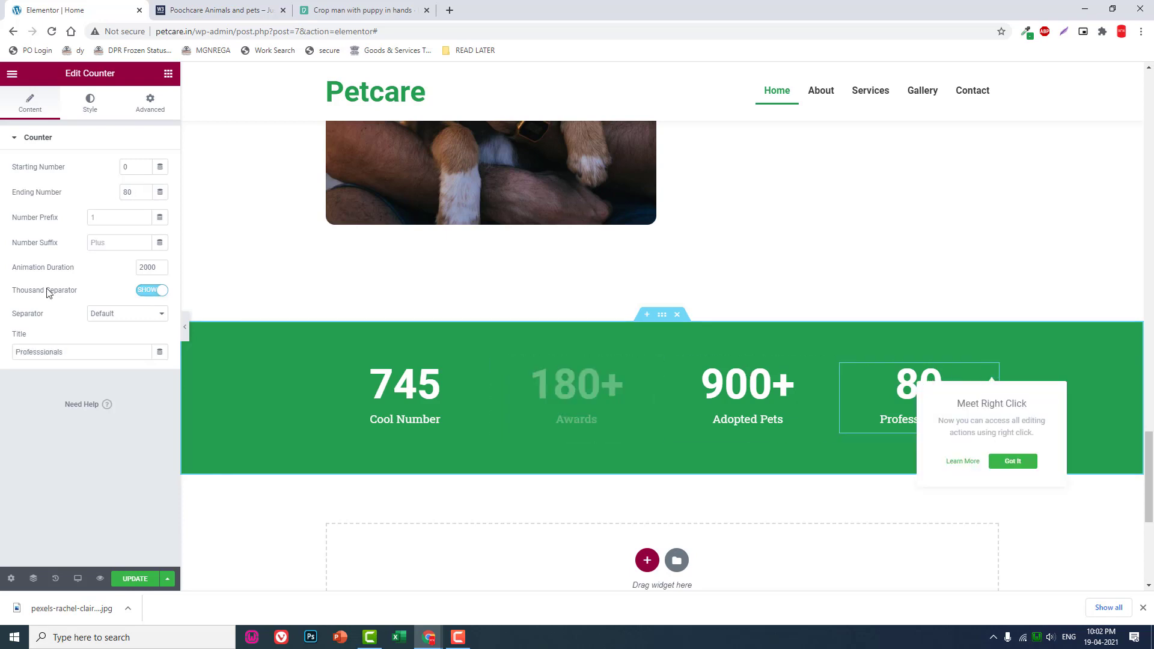
left_click(101, 242)
type("+")
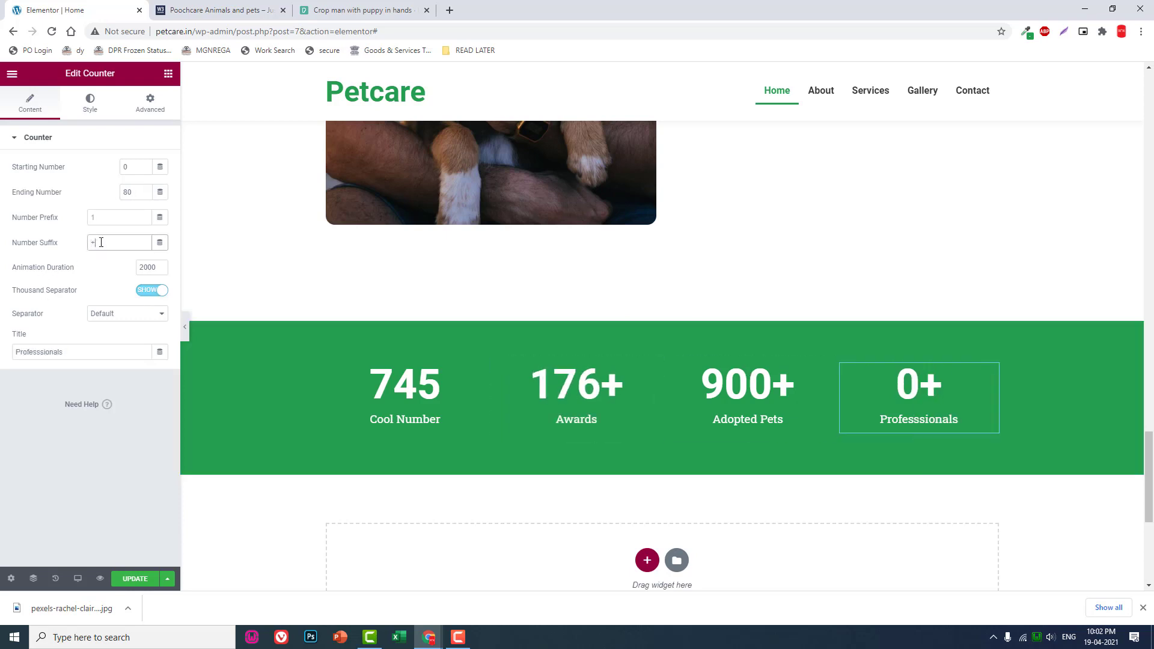
Add the suffix "+" to the first counter's number and title the counter "Happy Clients".
left_click(462, 385)
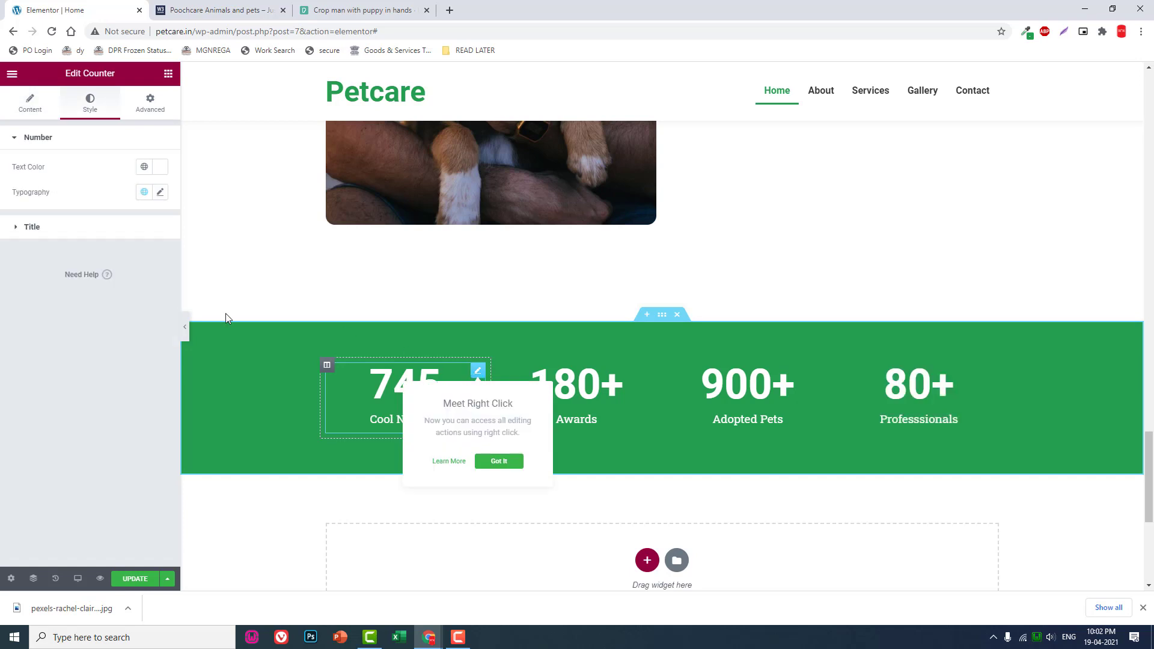
left_click(30, 104)
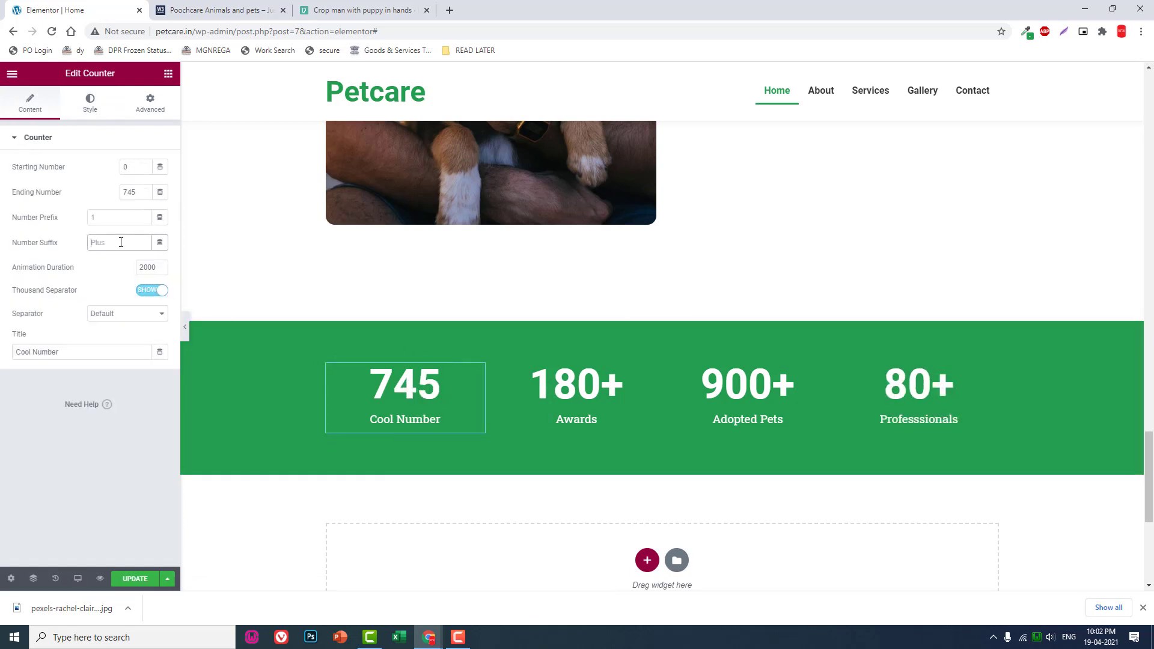
type("+")
left_click_drag(70, 355, 3, 363)
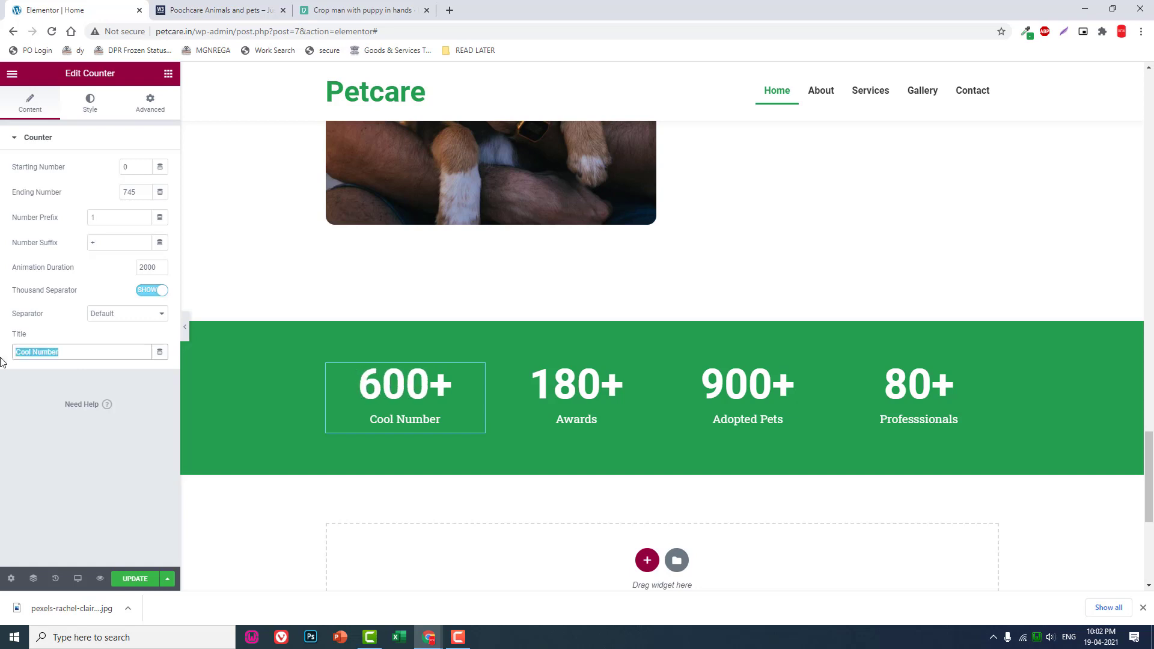
type("H")
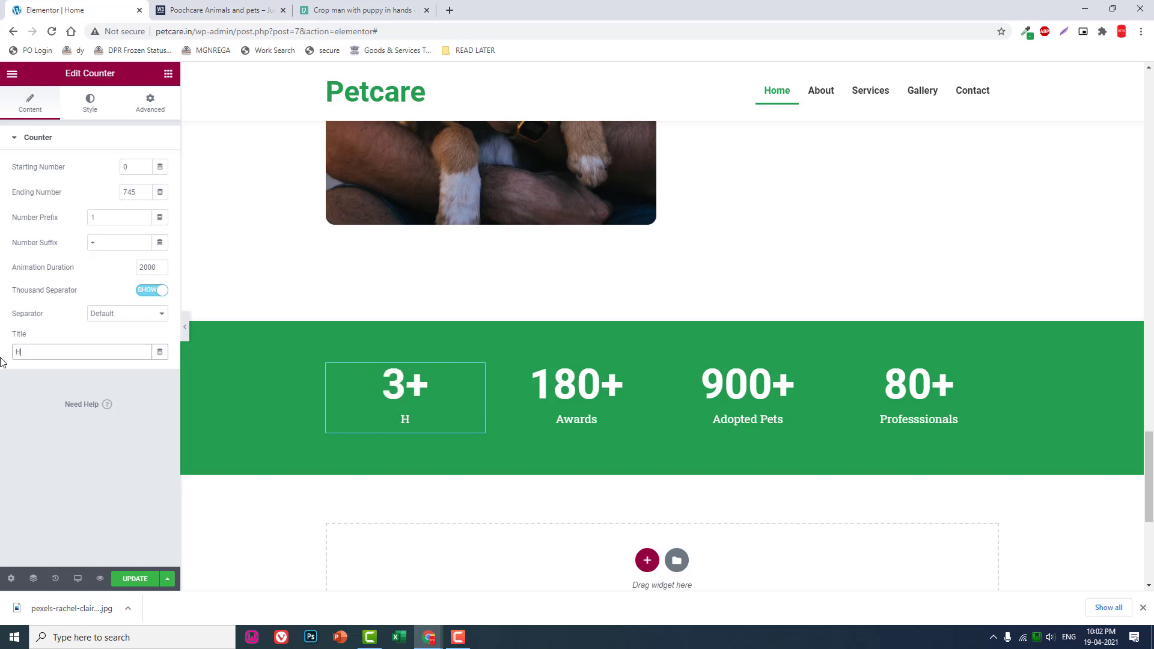
type("appy Clients")
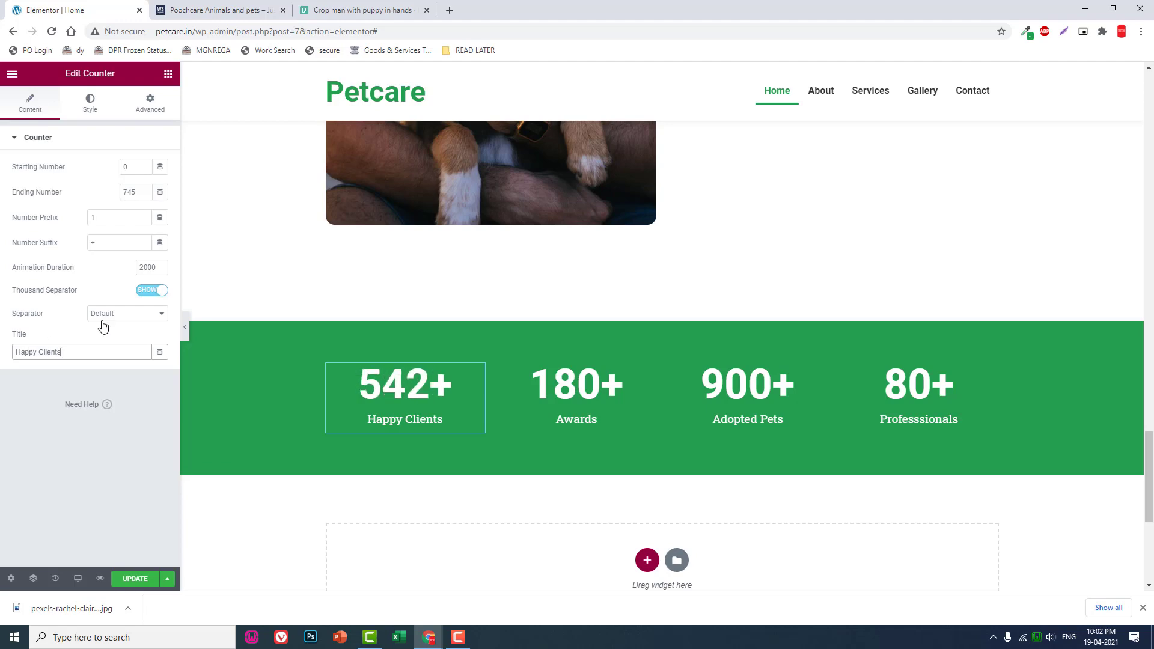
Review the page at full width with the editing panel hidden, and save the updated home page.
left_click(185, 331)
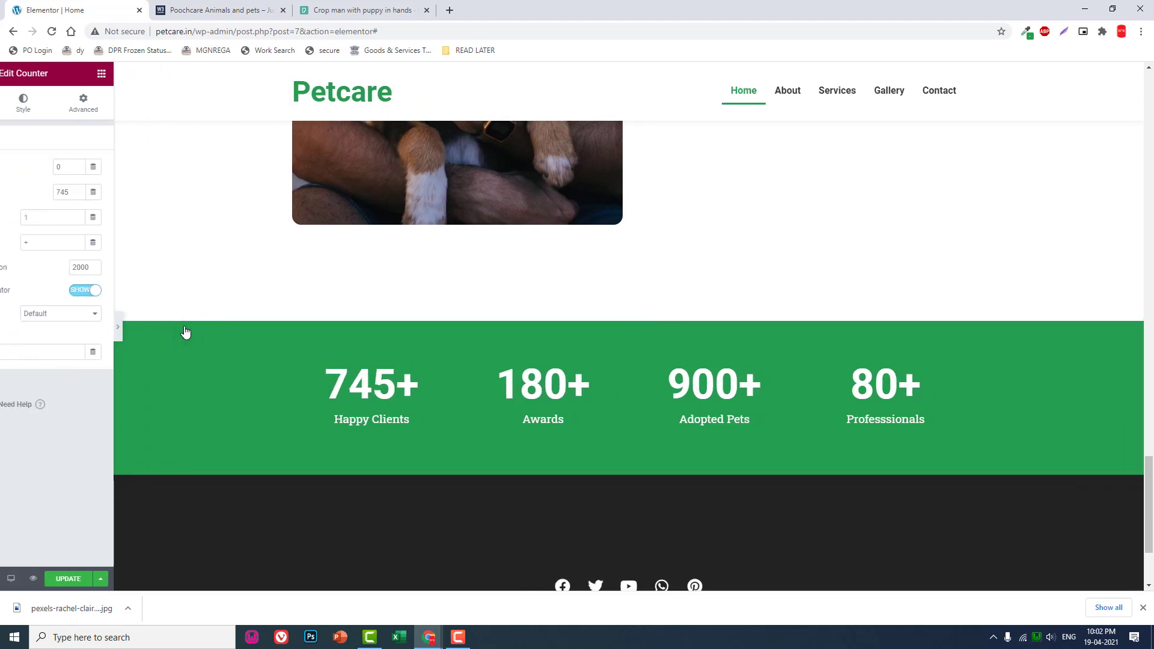
scroll(622, 373, "up", 10)
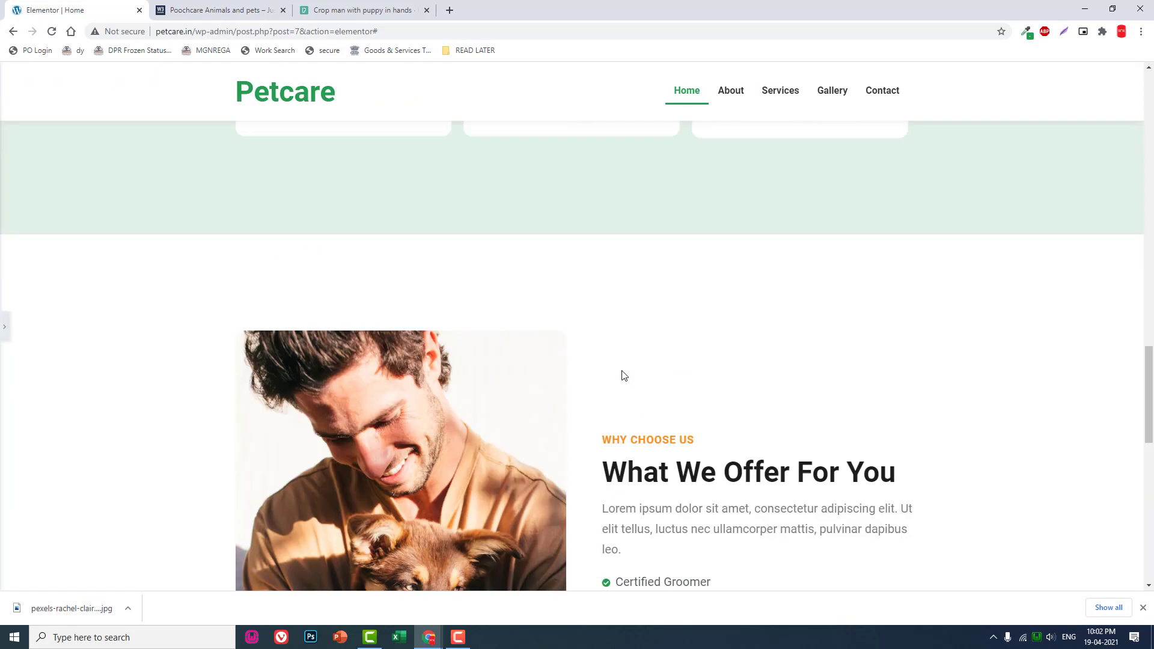
scroll(621, 373, "down", 7)
left_click(3, 329)
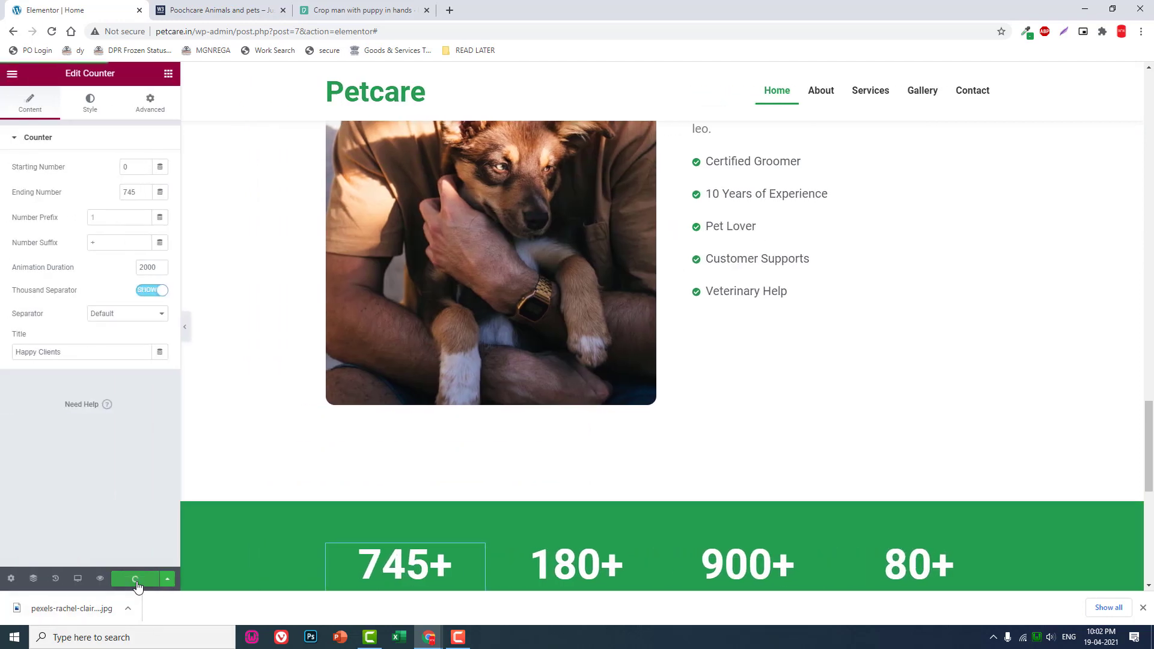
scroll(901, 358, "up", 2)
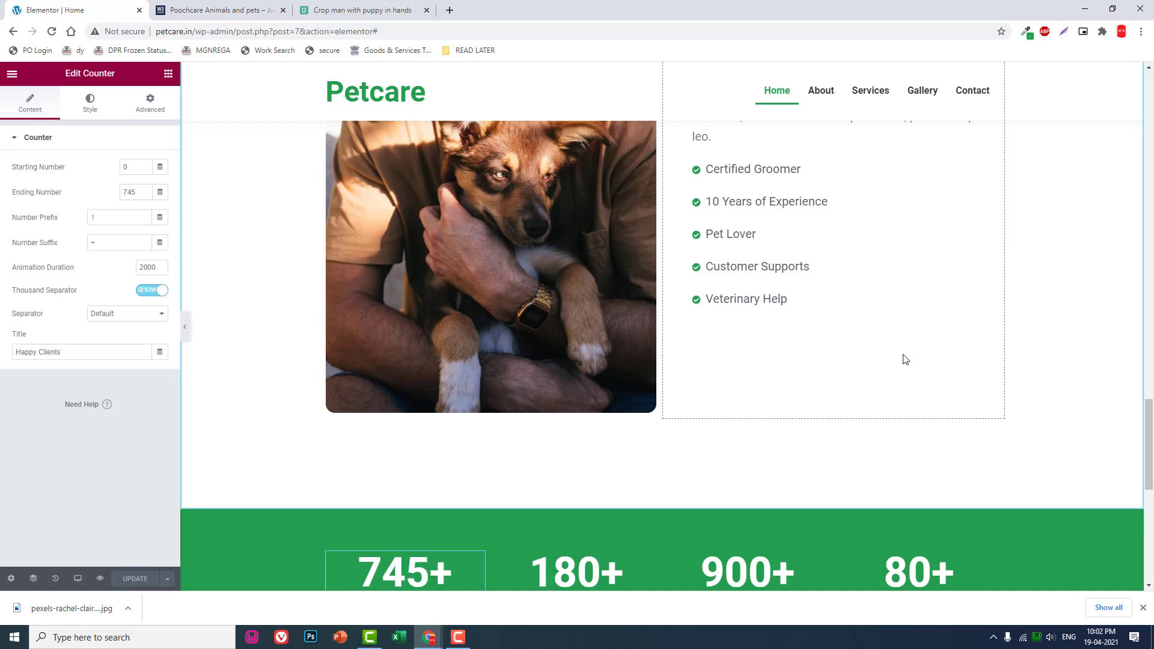
Examine the remaining Pooch Care sections below the statistics, from the pricing packages to the newsletter form, and return to the Elementor editor.
left_click(238, 4)
scroll(590, 281, "down", 6)
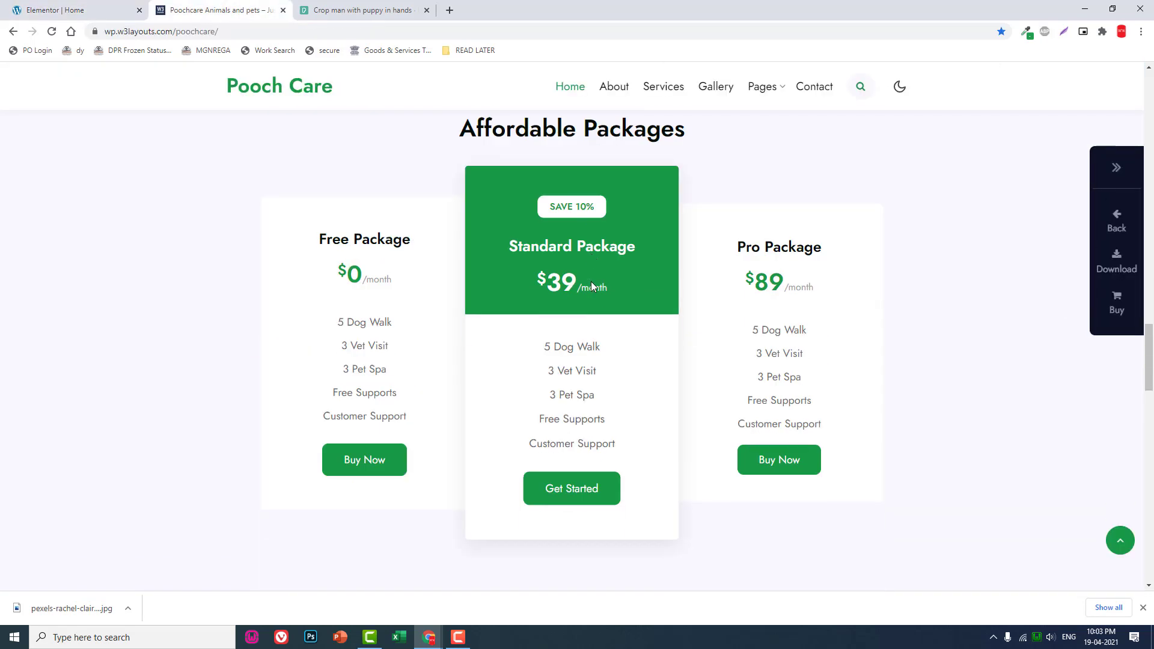
scroll(592, 282, "down", 4)
scroll(592, 281, "up", 5)
scroll(673, 253, "up", 2)
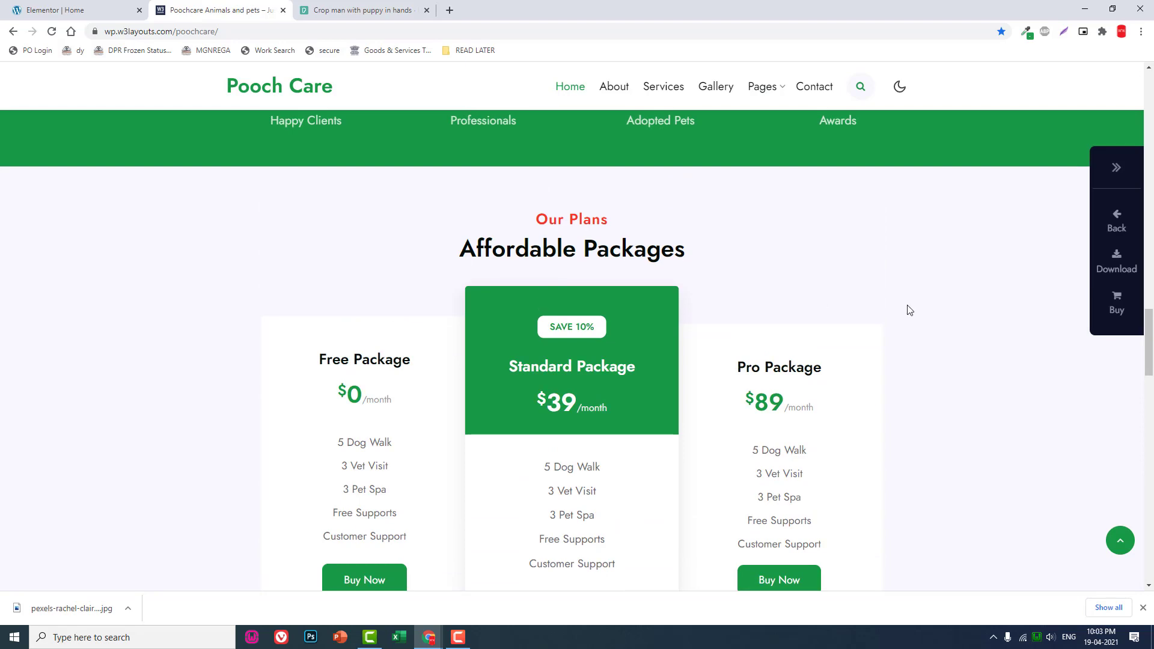
scroll(907, 310, "down", 9)
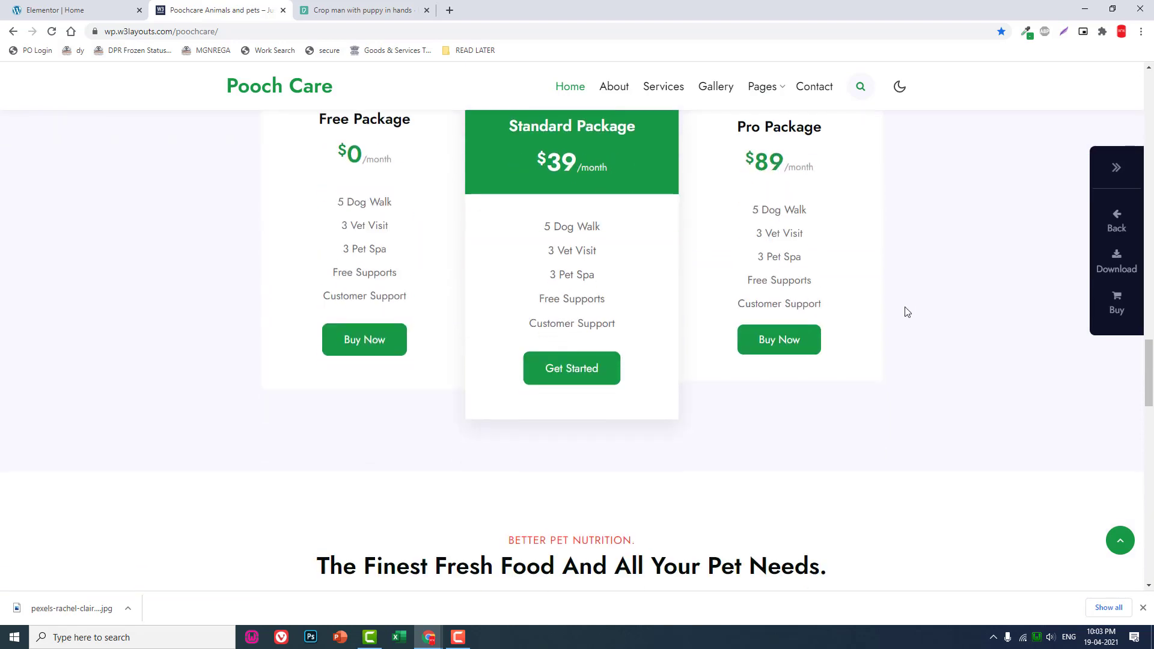
scroll(908, 312, "up", 5)
scroll(906, 311, "down", 5)
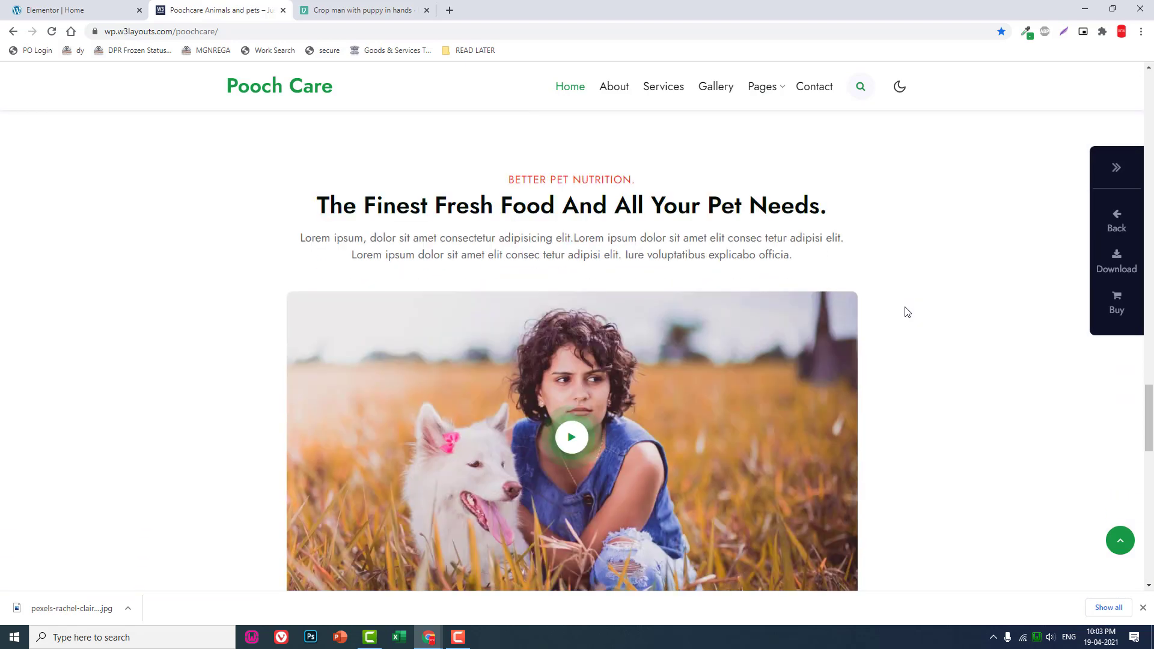
scroll(729, 293, "down", 4)
scroll(739, 297, "down", 5)
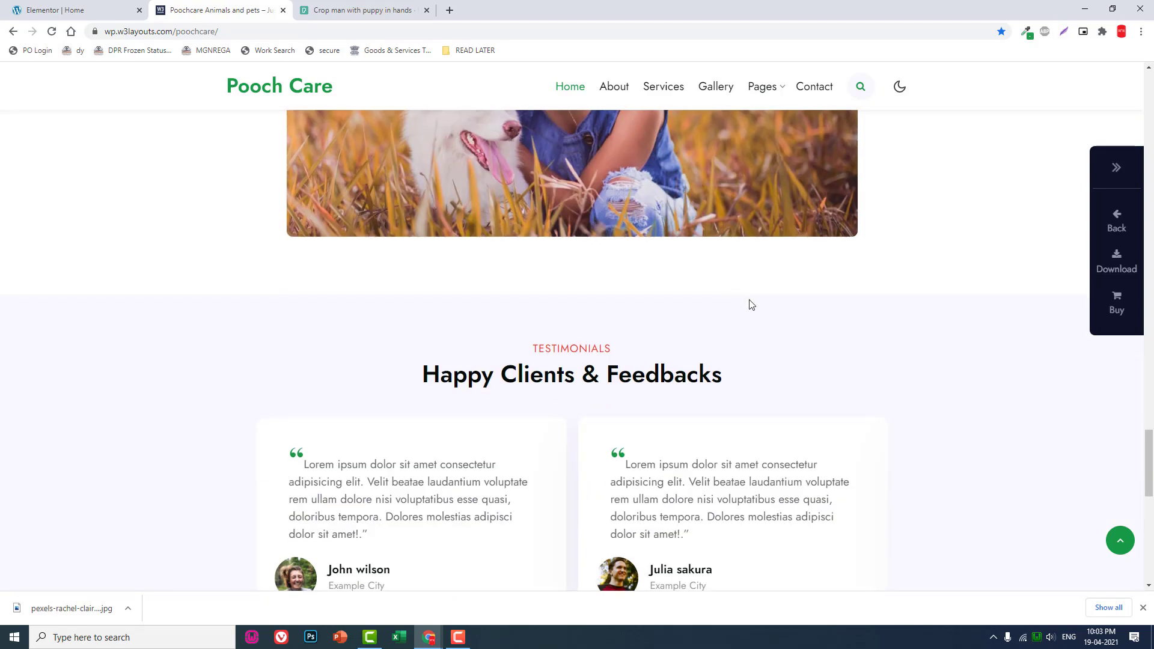
scroll(793, 366, "down", 7)
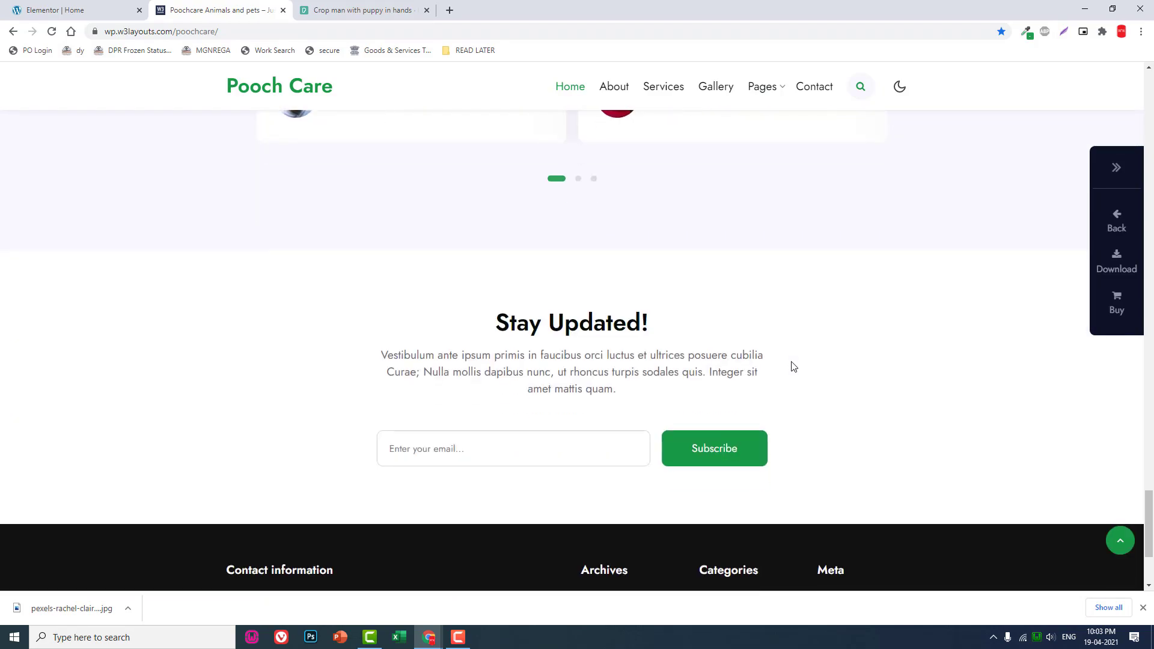
scroll(793, 365, "up", 5)
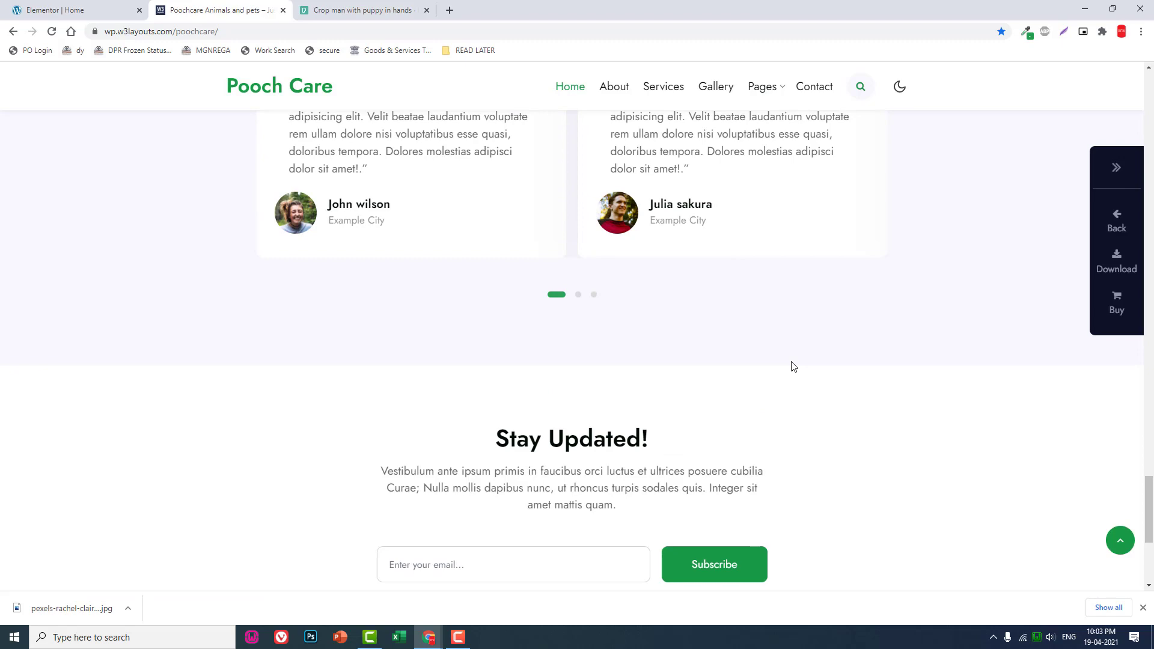
scroll(793, 365, "up", 5)
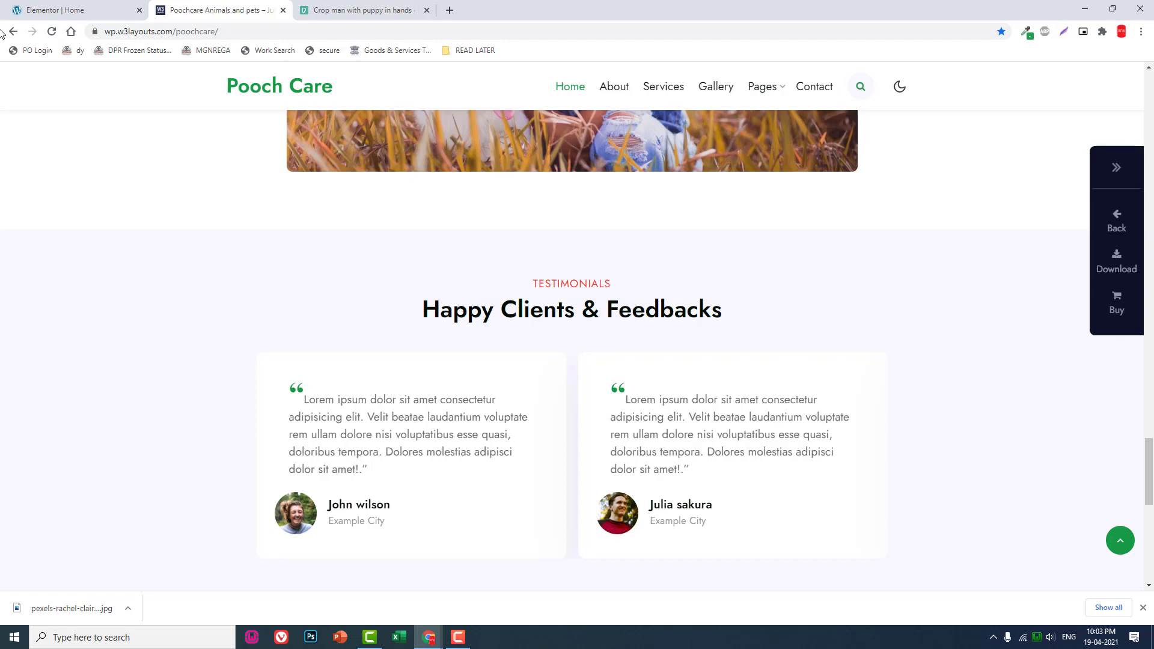
left_click(114, 9)
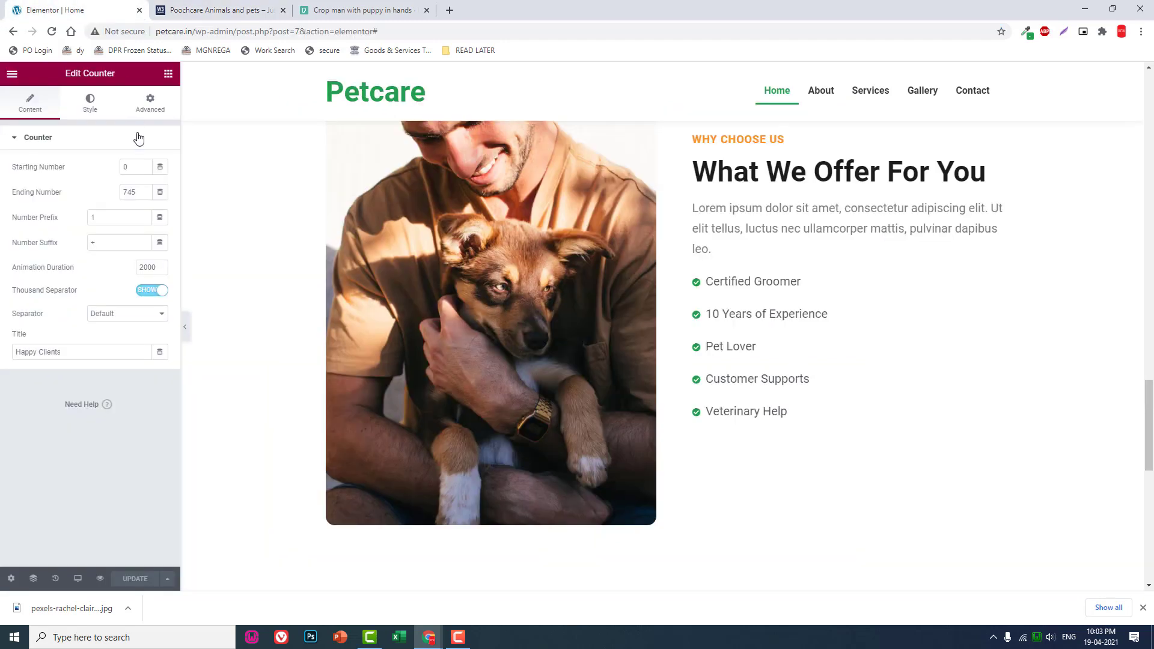